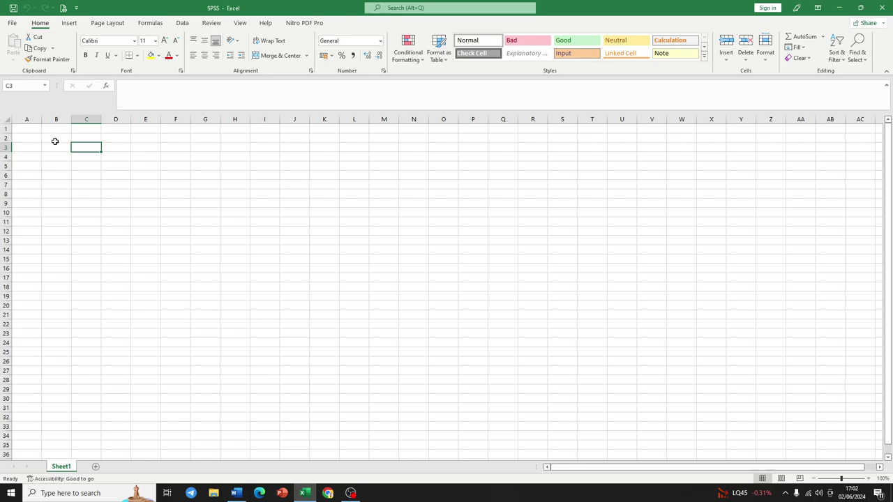
- Switch to the Word proposal and review the questionnaire tables for variables X1, X2, X3 and Y
left_click(236, 493)
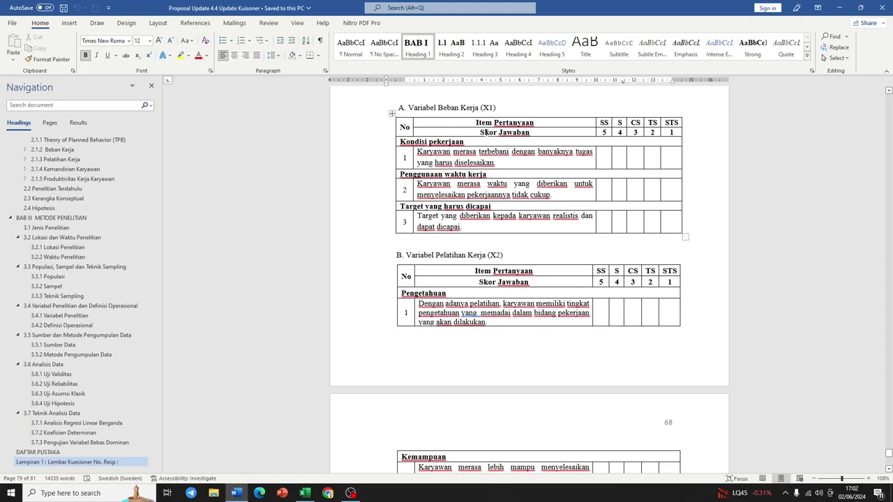
scroll(494, 206, "down", 15)
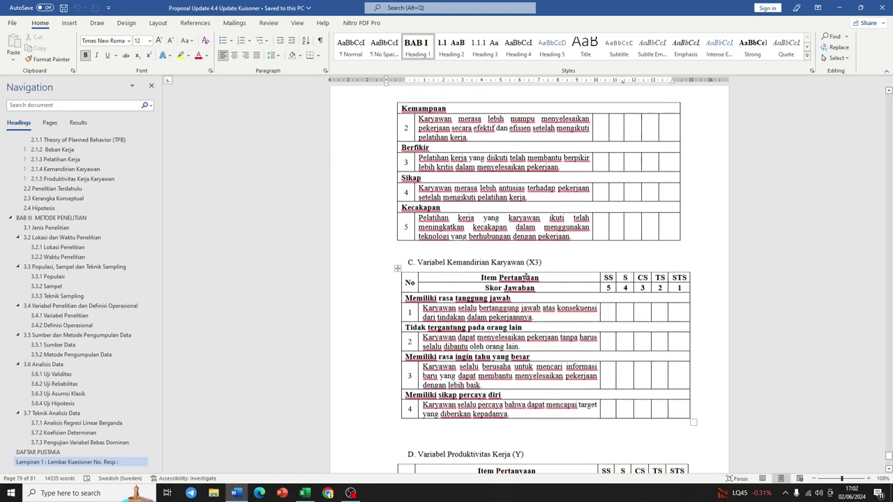
scroll(516, 279, "down", 1)
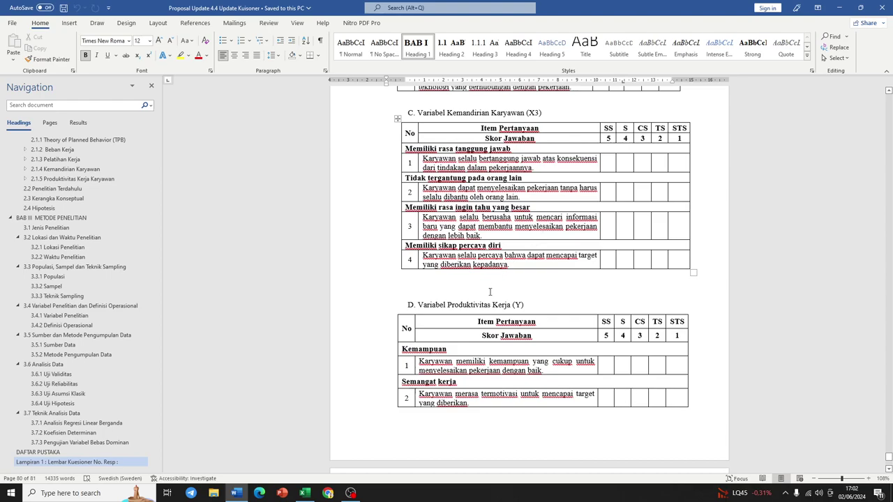
scroll(493, 286, "down", 8)
scroll(501, 262, "up", 5)
scroll(501, 263, "up", 15)
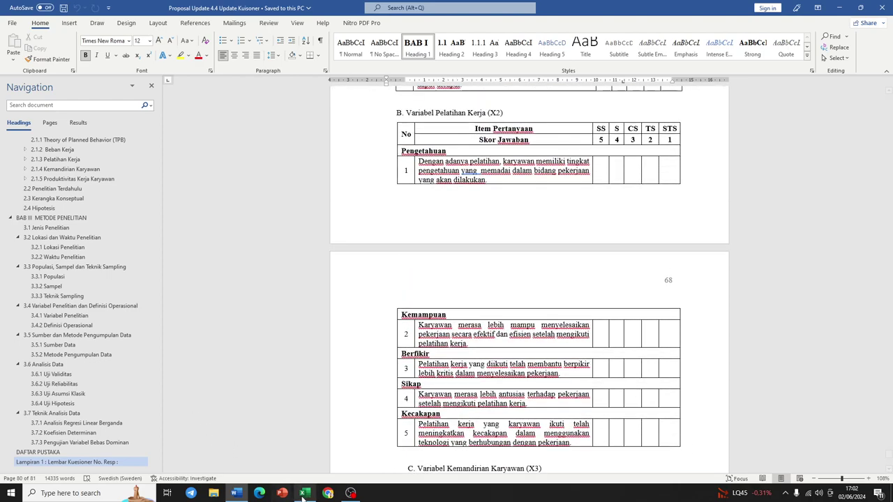
- Switch to the SPSS workbook in Excel and enter the headings Responden in A2 and Beban Kerja in B2
left_click(305, 494)
left_click(38, 140)
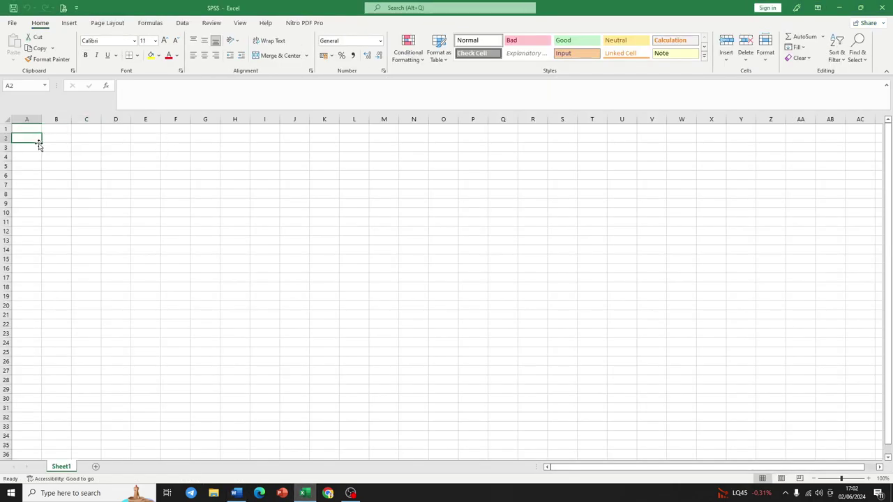
type("R")
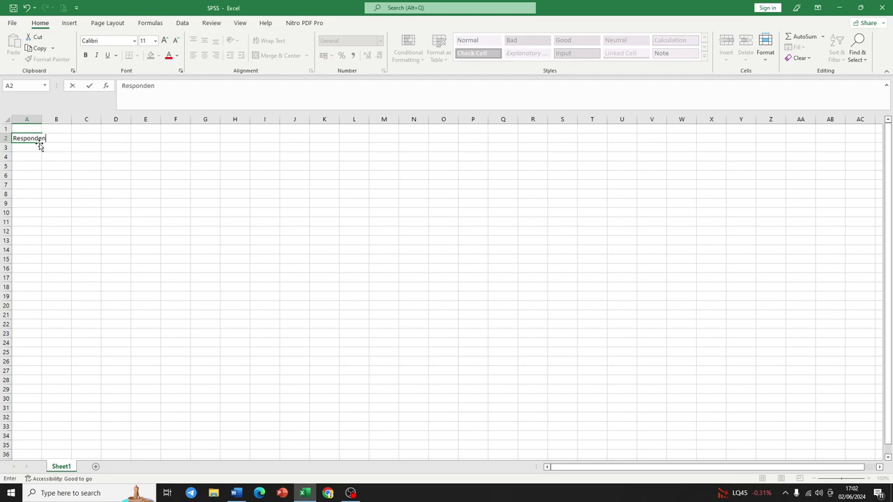
type("esponden")
key("Tab")
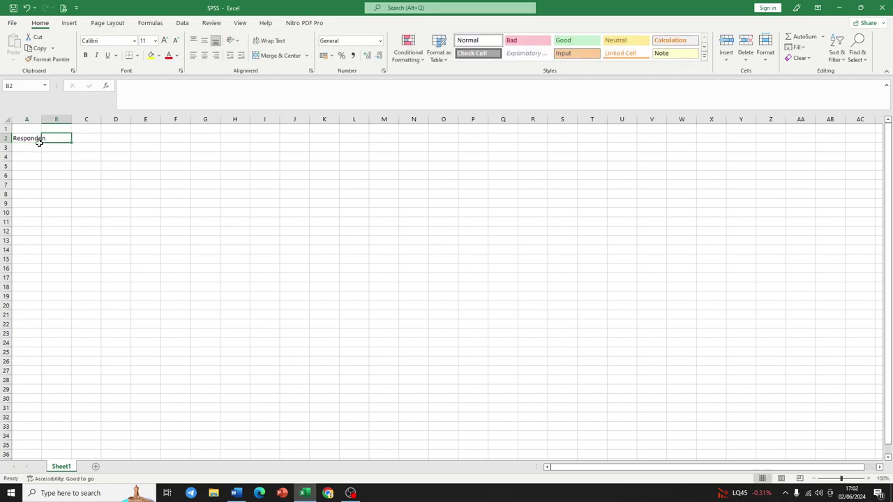
type("Beban Kerja")
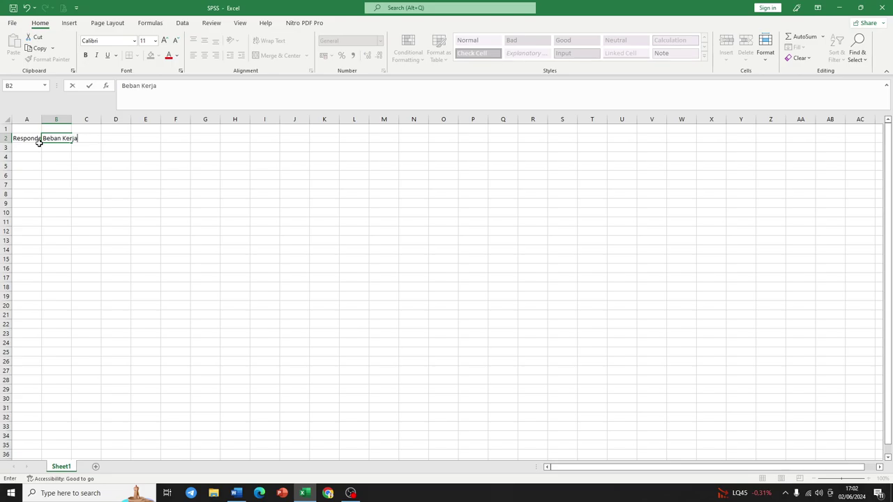
left_click(53, 146)
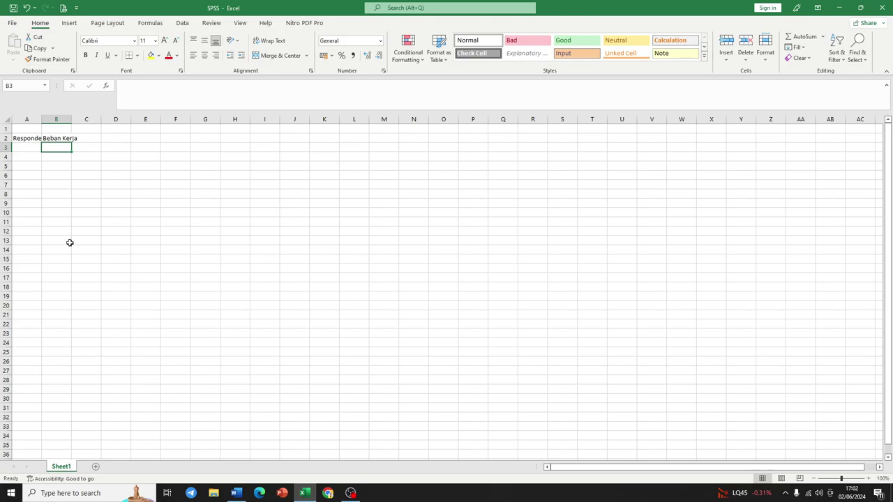
- Check the Beban Kerja (X1) questions in the Word questionnaire and enter p1, p2 and p3 in Excel cells B3 to D3
left_click(236, 493)
scroll(302, 377, "up", 8)
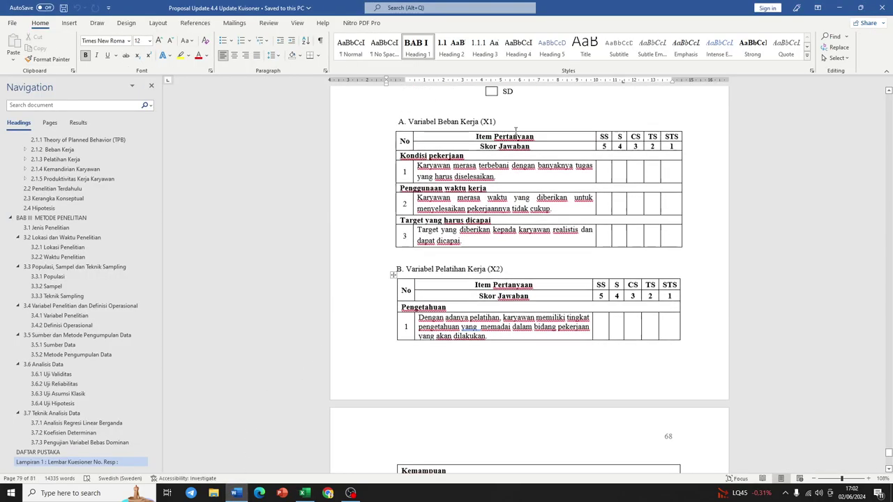
scroll(434, 235, "down", 3)
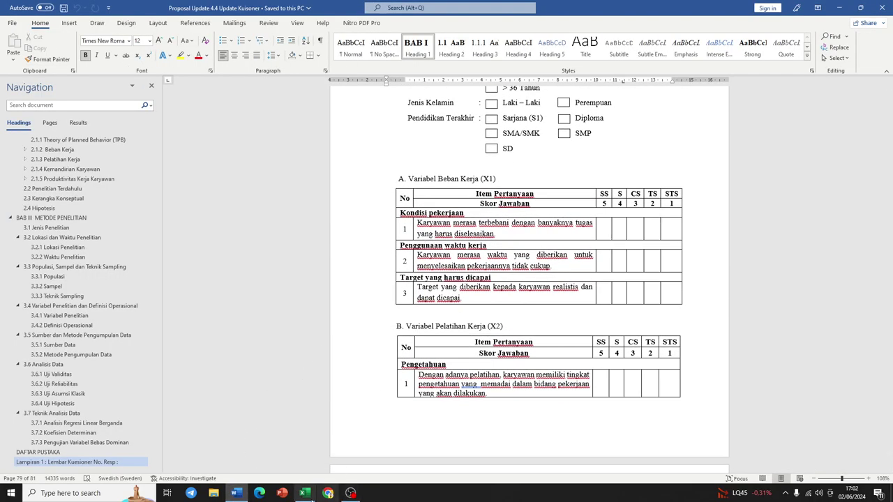
left_click(304, 493)
type("p1")
key("Tab")
type("p")
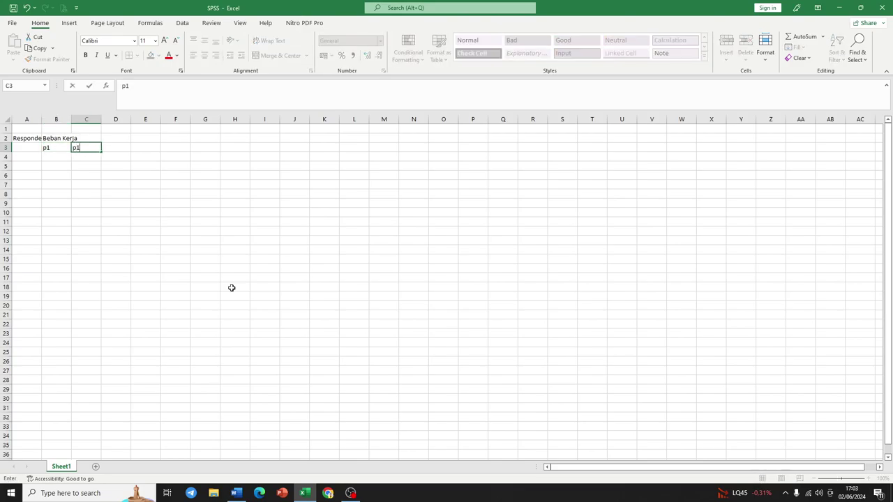
type("2")
key("Tab")
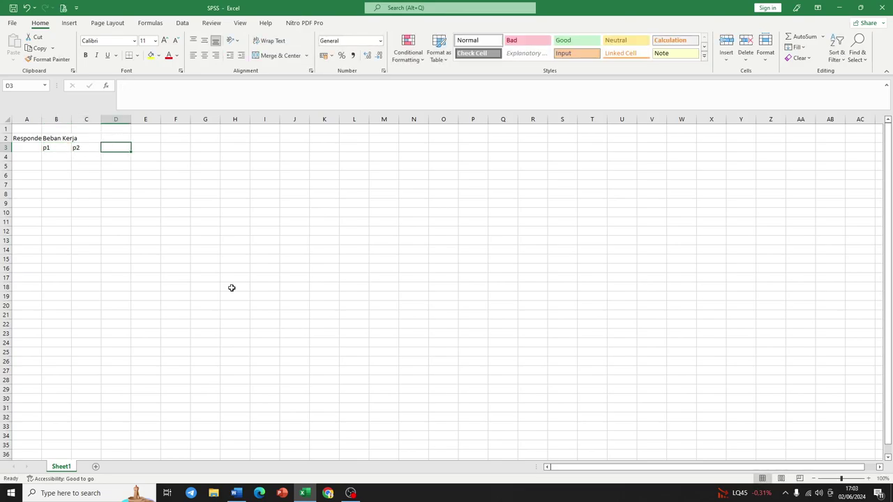
type("p3")
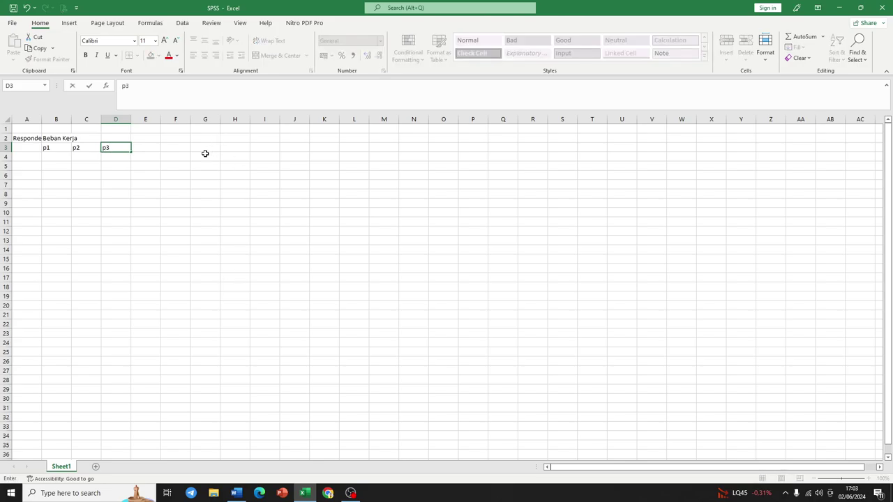
- Enter the heading Total in E2 and the heading Pelatihan in F2
left_click(143, 139)
type("Total")
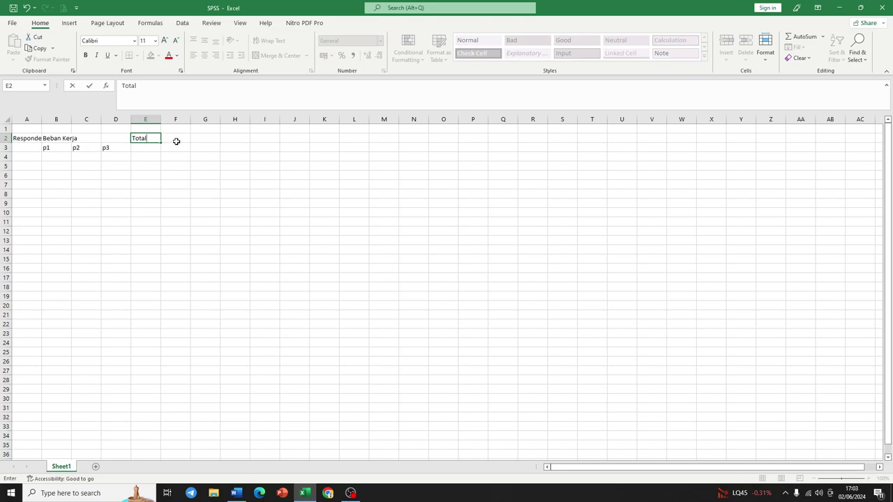
left_click(178, 140)
type("Pelatihan")
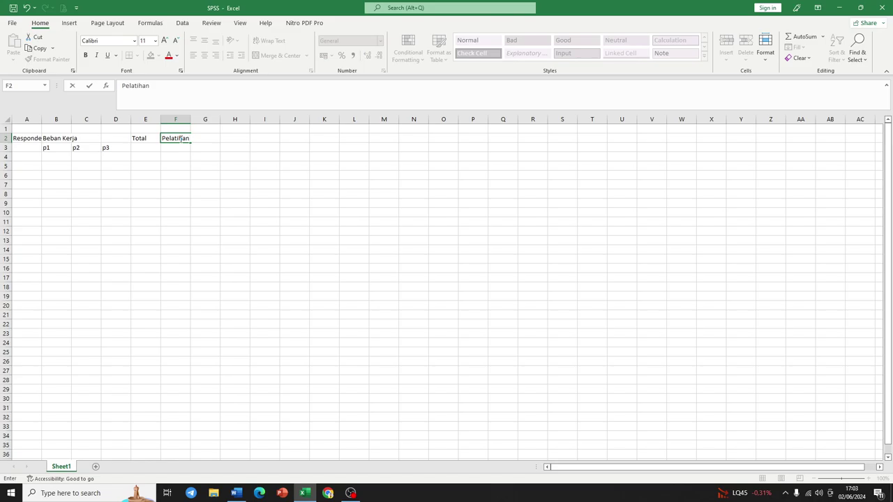
key("Return")
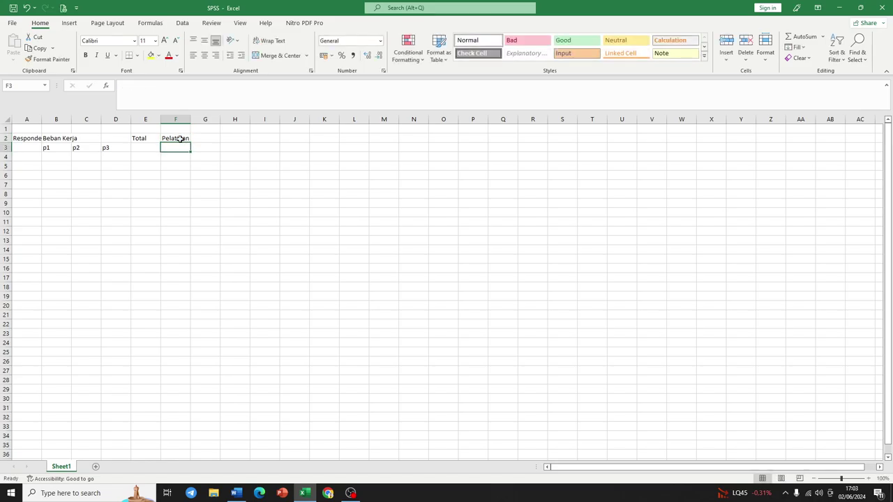
- Copy the labels p1 to p3 from under Beban Kerja to F3:H3 under Pelatihan
left_click_drag(62, 150, 105, 146)
key("ctrl+c")
left_click(182, 150)
key("ctrl+v")
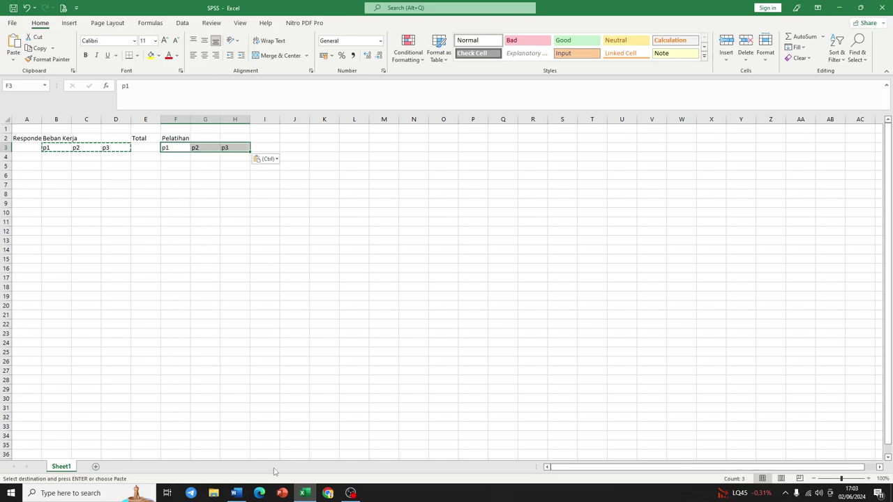
- Check the Pelatihan Kerja (X2) questions in Word and add p4 in I3 and p5 in J3 in Excel
left_click(241, 492)
scroll(458, 266, "down", 9)
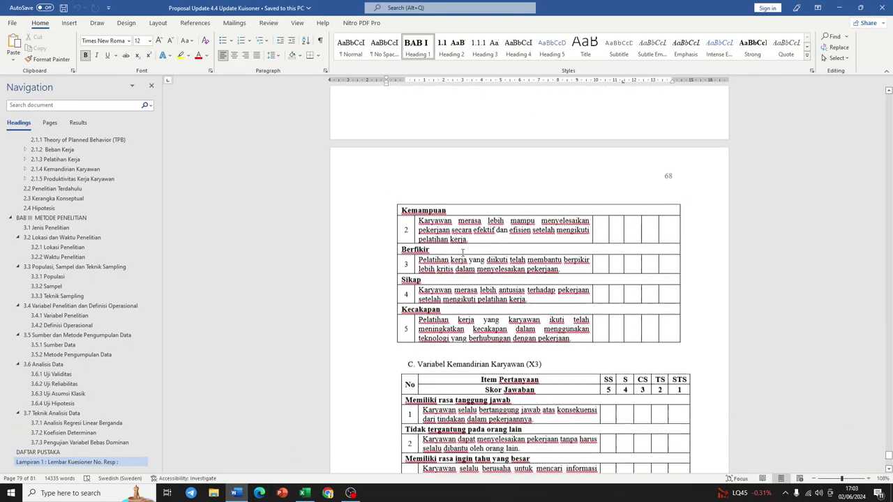
left_click(304, 493)
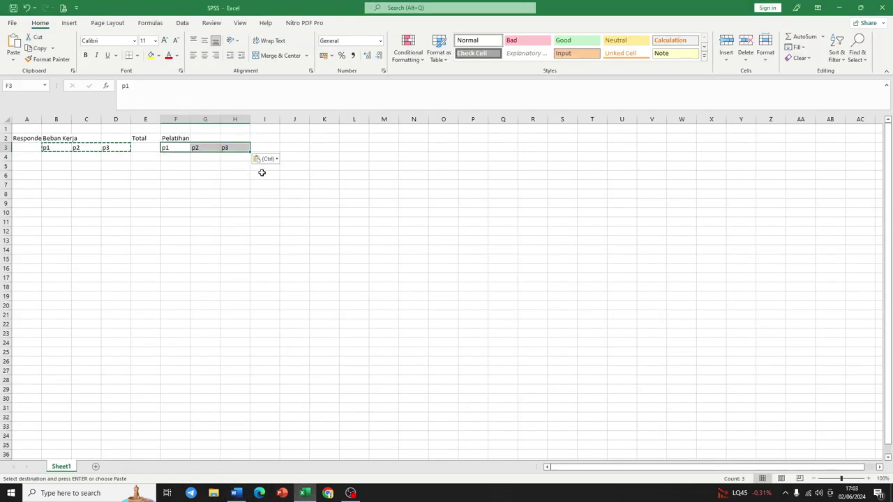
left_click(260, 150)
type("p4")
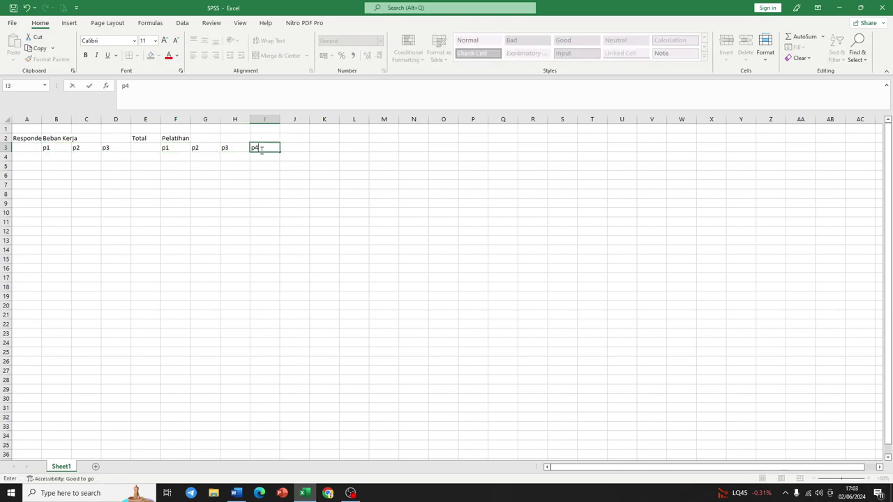
key("Tab")
type("p5")
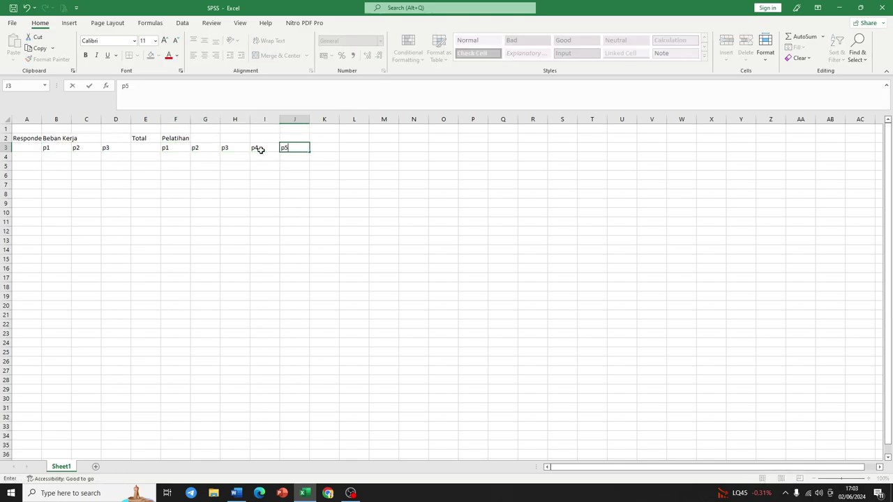
- Enter the heading Total in K2 and the heading Kemandirian in L2
left_click(322, 141)
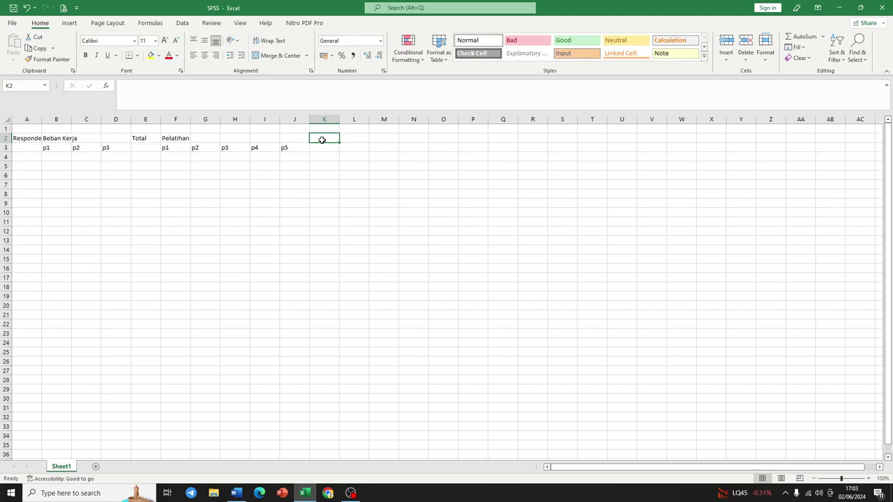
type("Total")
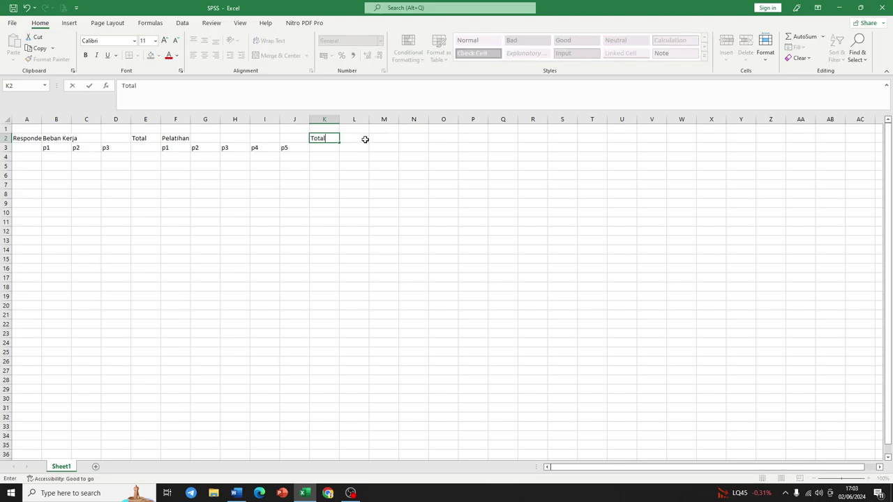
left_click(360, 139)
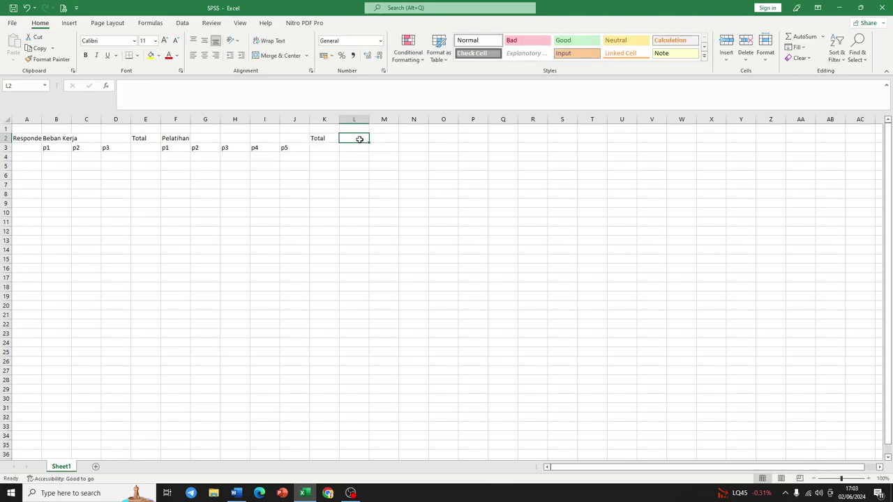
type("K")
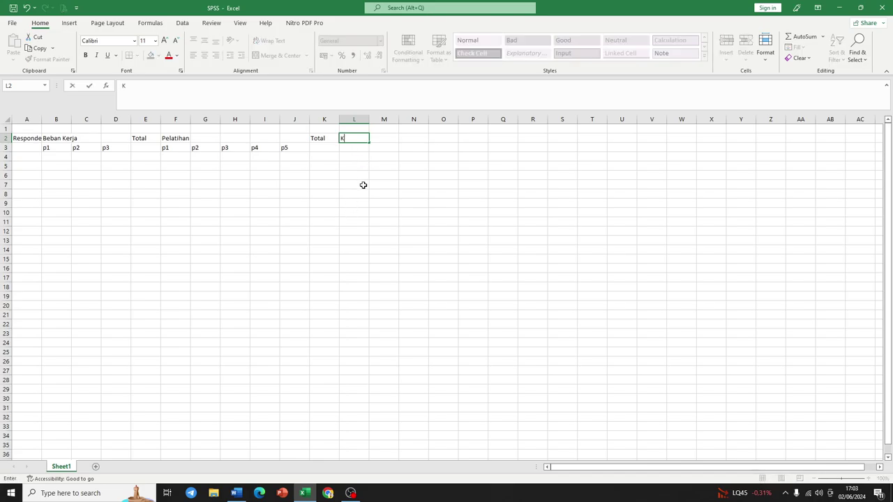
type("emandirian")
key("Return")
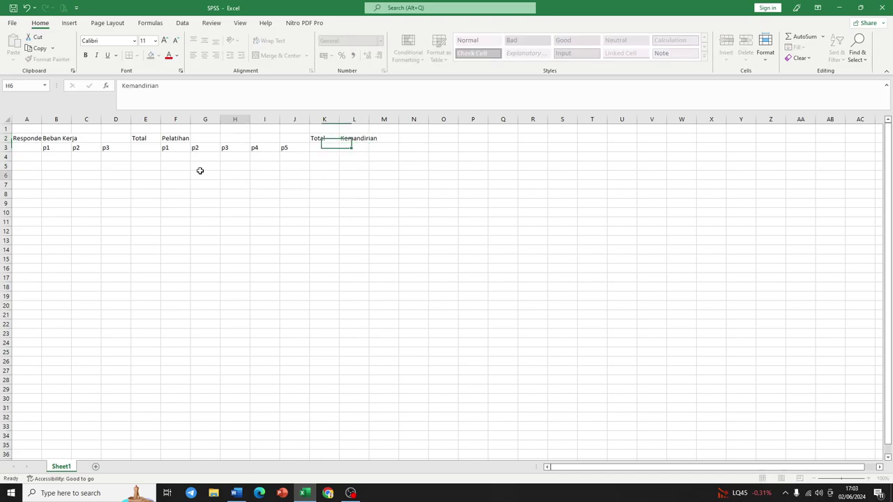
right_click(219, 175)
- Check the Kemandirian Karyawan (X3) questions in Word and copy Pelatihan's labels p1 to p4 to L3:O3 in Excel
left_click(235, 493)
scroll(433, 353, "down", 5)
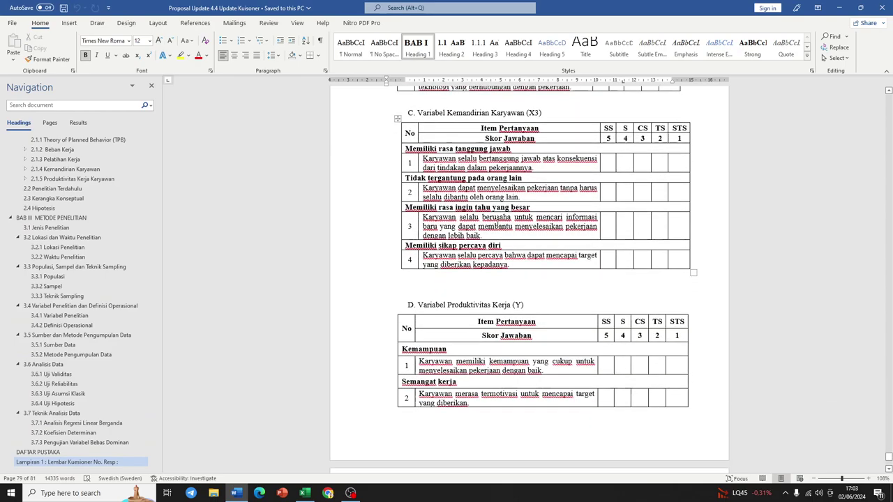
left_click(305, 494)
left_click_drag(174, 151, 258, 148)
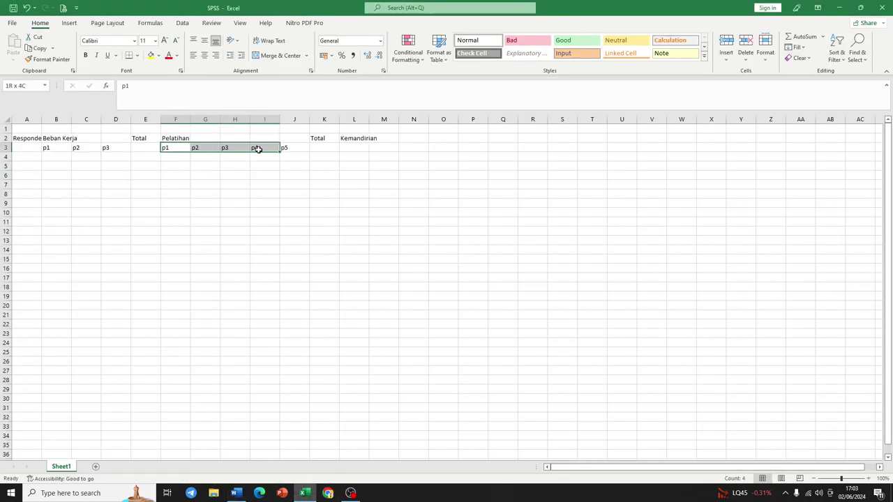
key("ctrl+c")
left_click(348, 147)
key("ctrl+v")
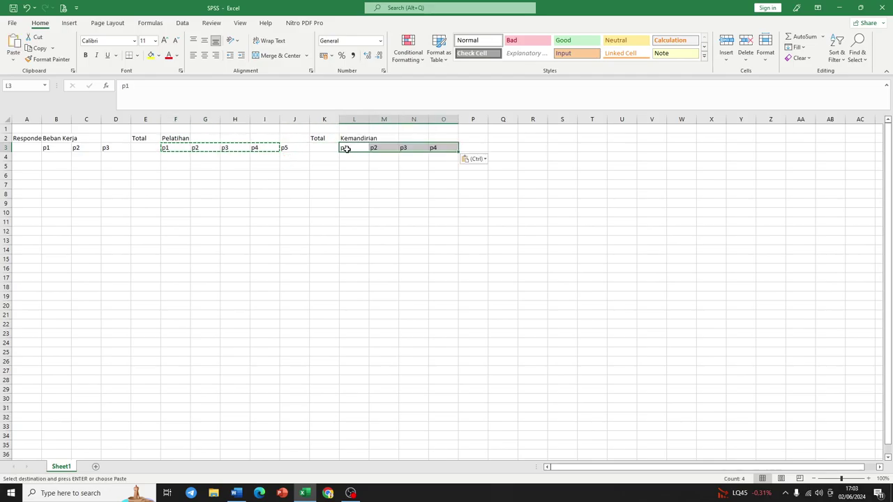
- Check the Produktivitas Kerja (Y) questions in Word and enter the headings Total in P2 and Produktivitas in Q2 in Excel
left_click(237, 494)
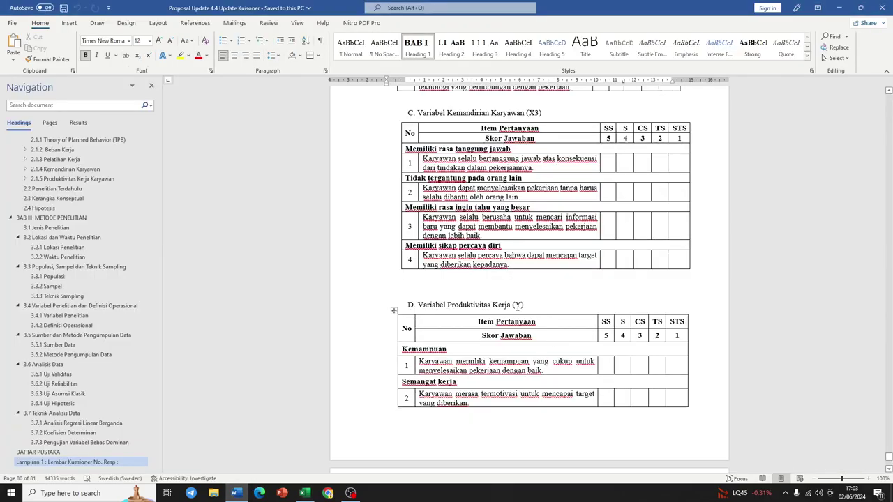
scroll(497, 222, "down", 5)
scroll(495, 210, "down", 3)
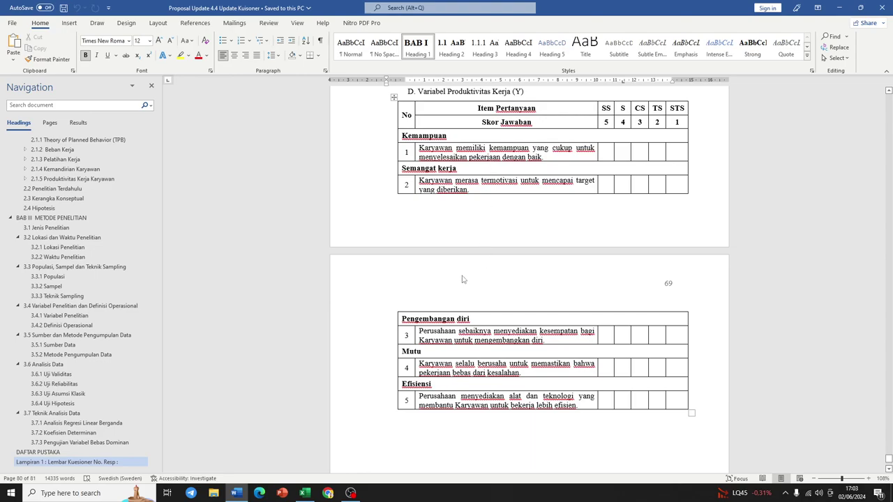
scroll(467, 278, "up", 2)
left_click(304, 493)
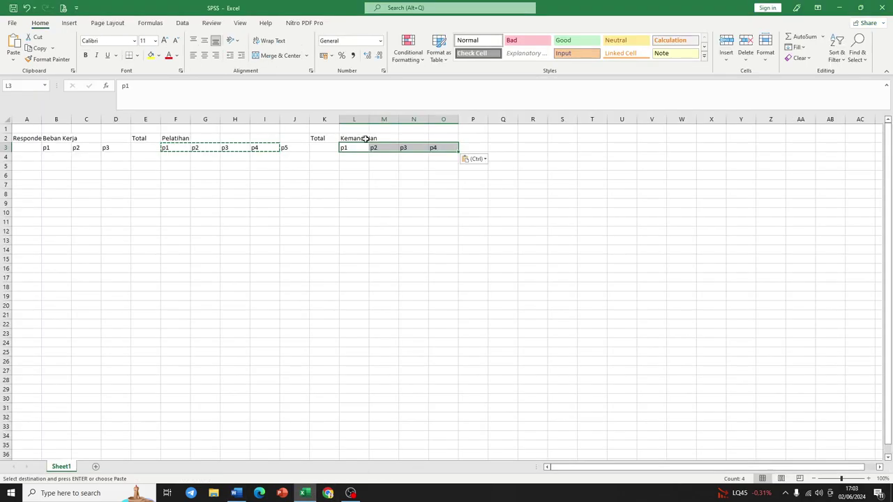
left_click(480, 138)
type("T")
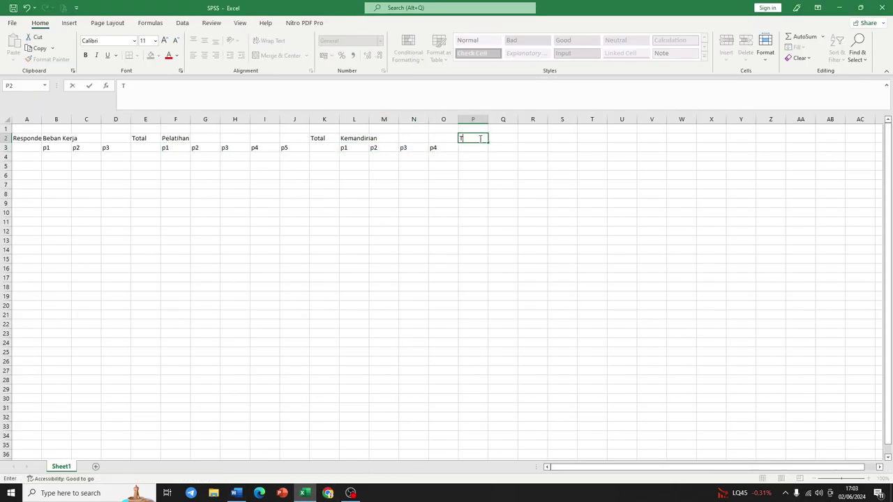
type("otal")
left_click(510, 139)
type("Produktivitas")
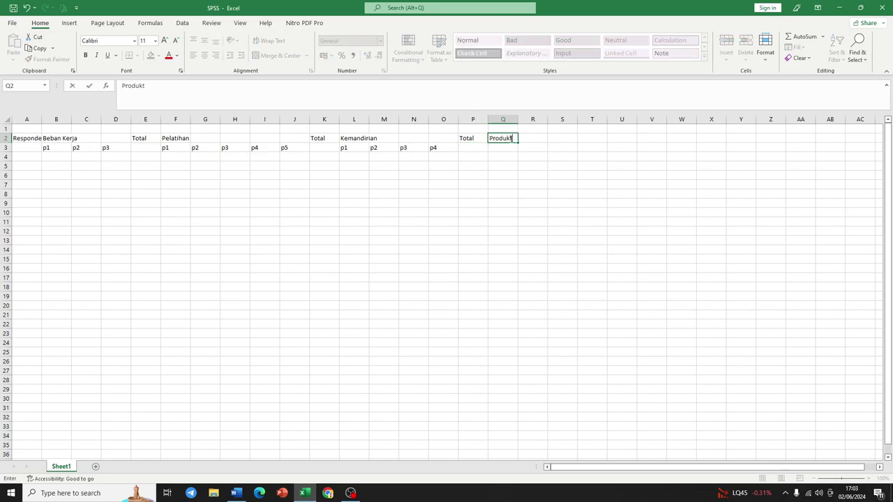
- Copy Pelatihan's labels p1 to p5 to Q3:U3 and enter the heading Total in V2
left_click_drag(174, 148, 285, 148)
key("ctrl+c")
left_click(494, 147)
key("ctrl+v")
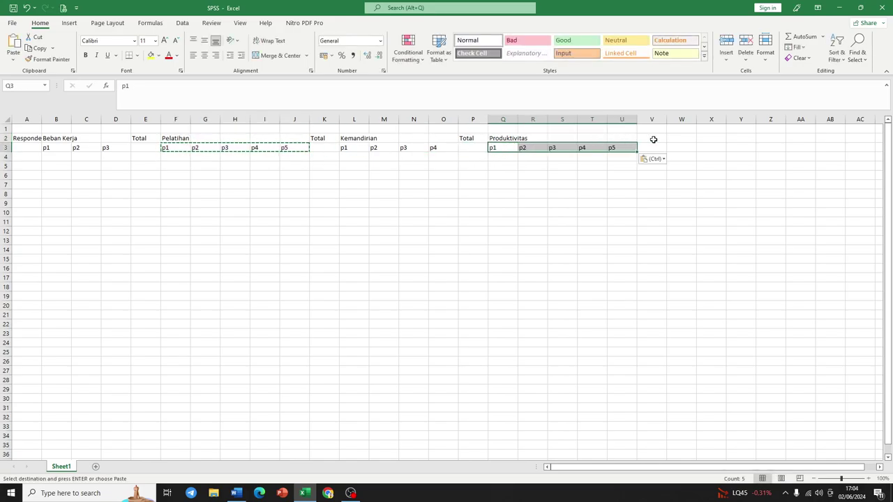
left_click(653, 139)
type("Total")
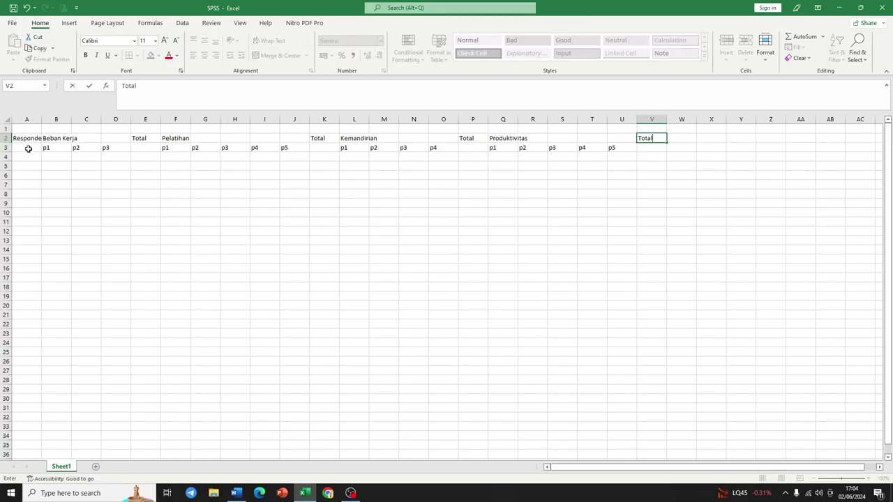
- Merge and center the Responden heading over A2:A3, Beban Kerja over B2:D2 and Pelatihan over F2:J2
left_click_drag(26, 138, 27, 148)
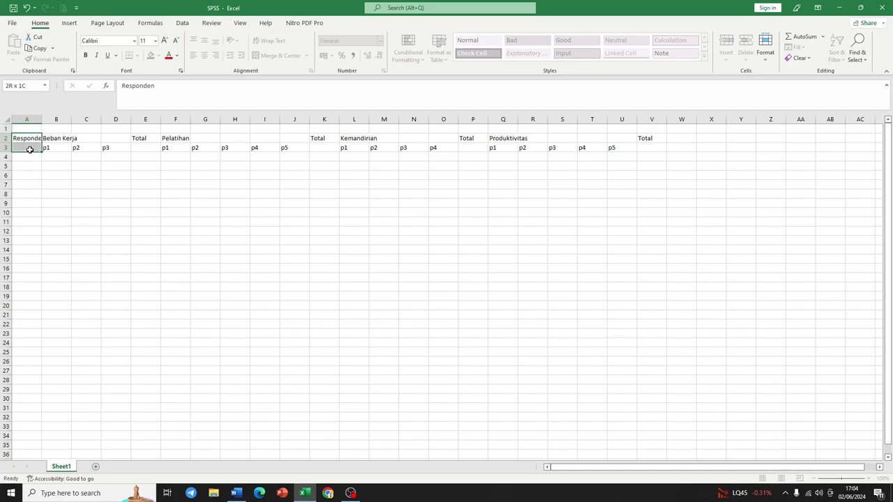
left_click(256, 56)
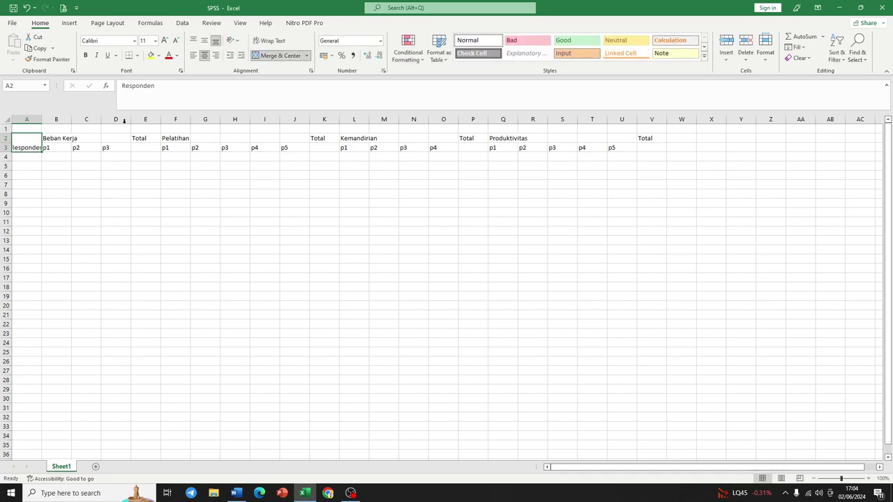
left_click_drag(73, 138, 124, 139)
left_click_drag(61, 138, 119, 138)
left_click(278, 56)
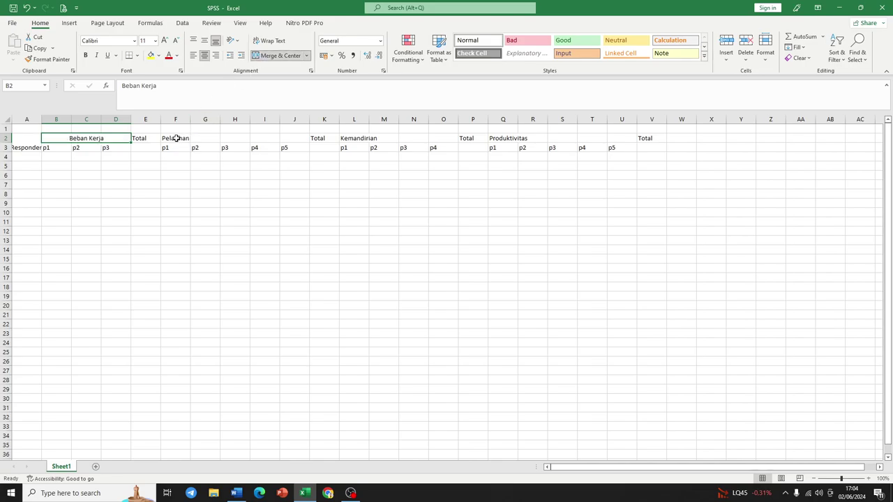
left_click_drag(177, 138, 264, 138)
left_click(277, 57)
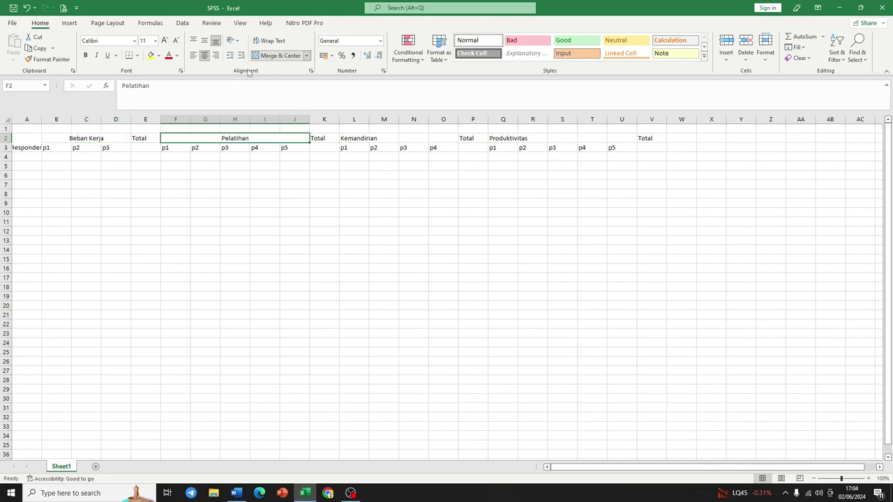
- Merge and center each Total heading across rows 2 and 3, Kemandirian over L2:O2 and Produktivitas over Q2:U2
left_click_drag(151, 138, 150, 151)
left_click(278, 56)
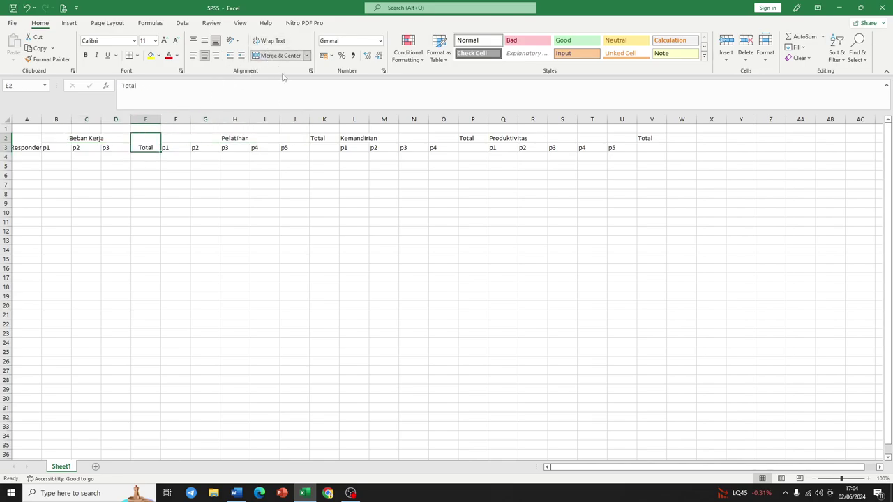
left_click_drag(319, 138, 319, 151)
left_click(278, 56)
left_click_drag(368, 139, 649, 147)
left_click(278, 56)
left_click(278, 56)
left_click(278, 56)
left_click(278, 56)
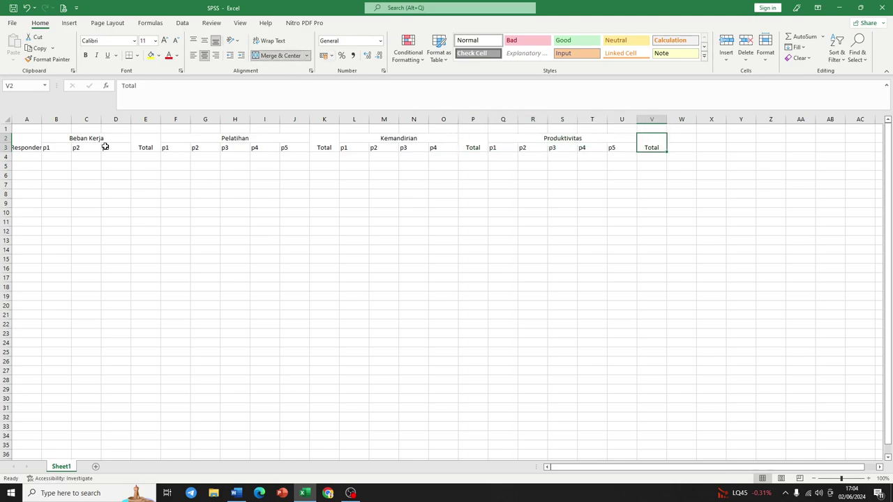
- Center the contents of the header rows A2:V3 both vertically and horizontally
left_click_drag(37, 142, 579, 146)
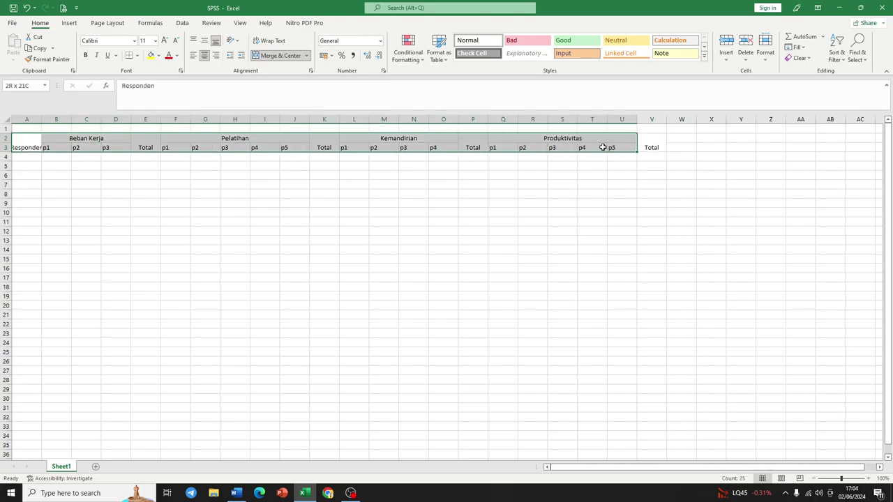
left_click_drag(648, 147, 652, 148)
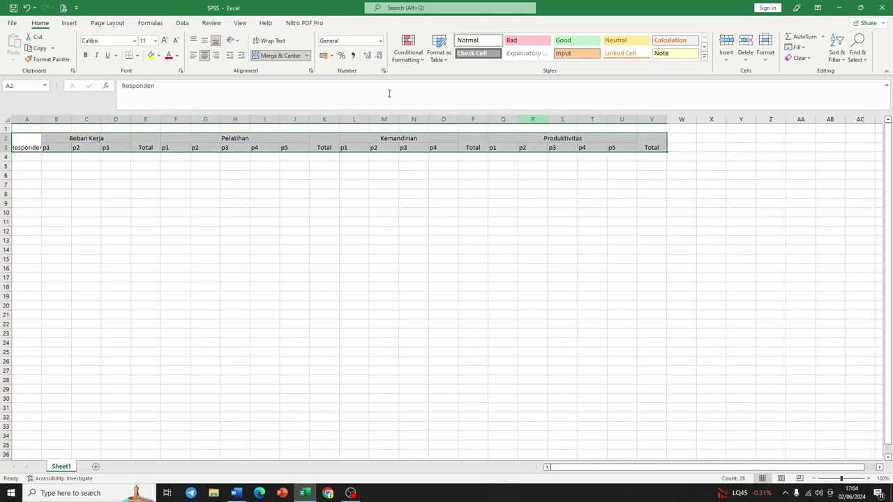
left_click(204, 40)
left_click(204, 56)
left_click(205, 57)
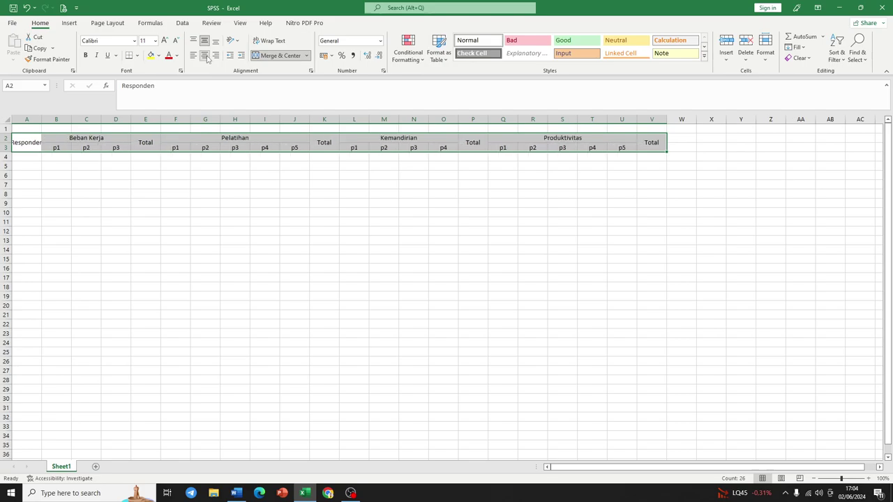
- Set the header rows' font to Times New Roman size 12 and widen column A to fit Responden
left_click(135, 41)
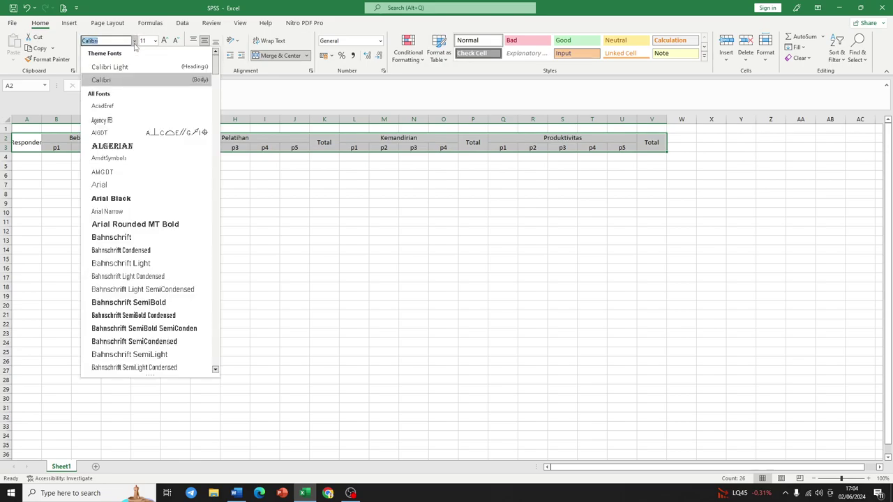
type("ti")
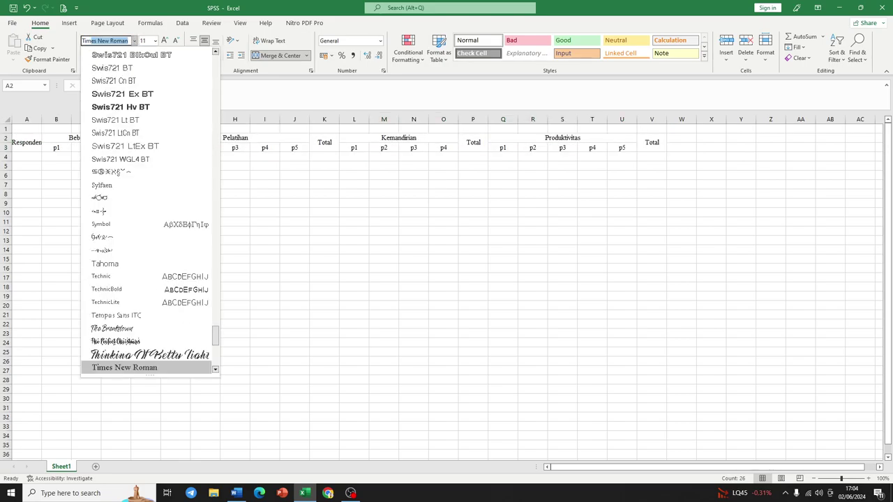
key("Return")
left_click(155, 40)
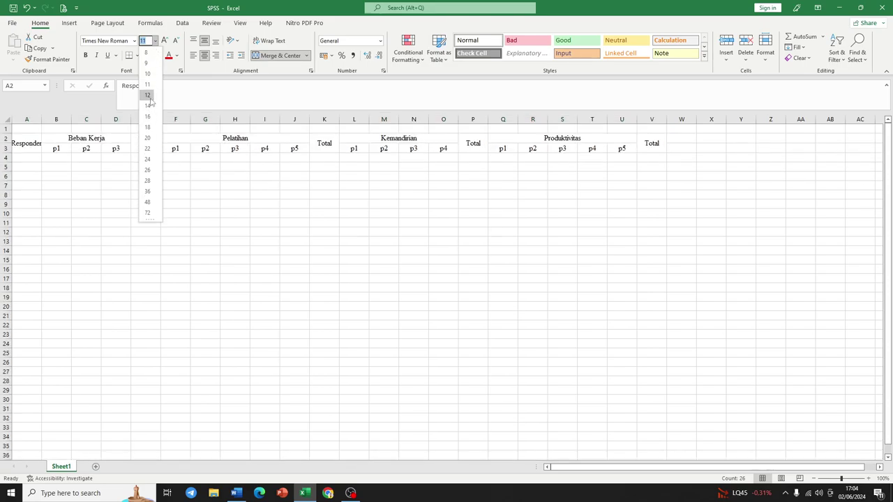
left_click(152, 98)
left_click(61, 148)
left_click_drag(41, 119, 46, 120)
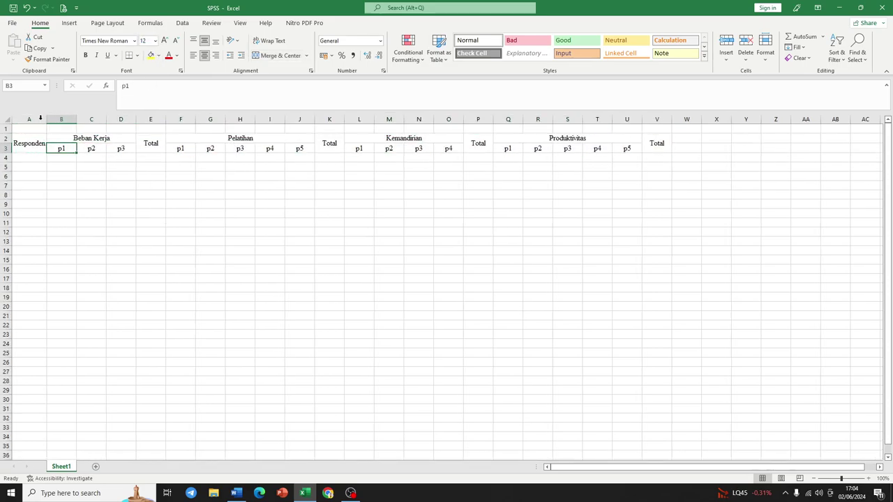
left_click(46, 166)
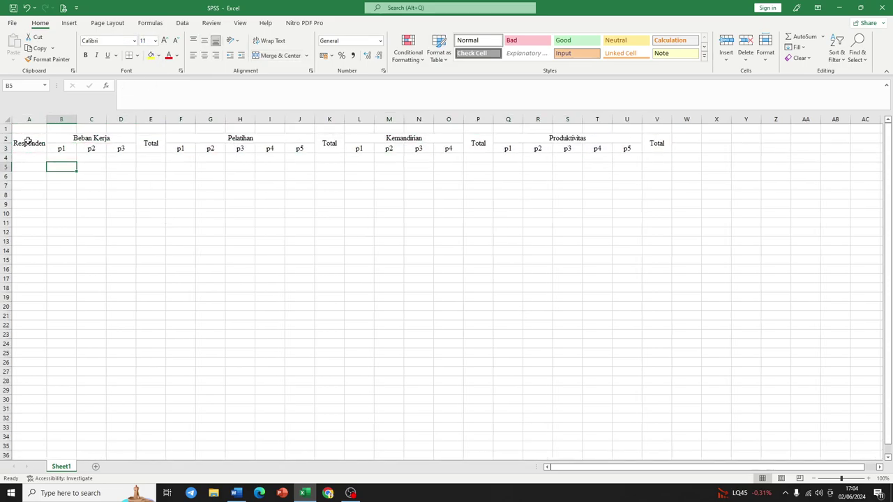
- Check the sample size in section 3.3.2 Sampel of the Word proposal and return to the questionnaire appendix
left_click(29, 157)
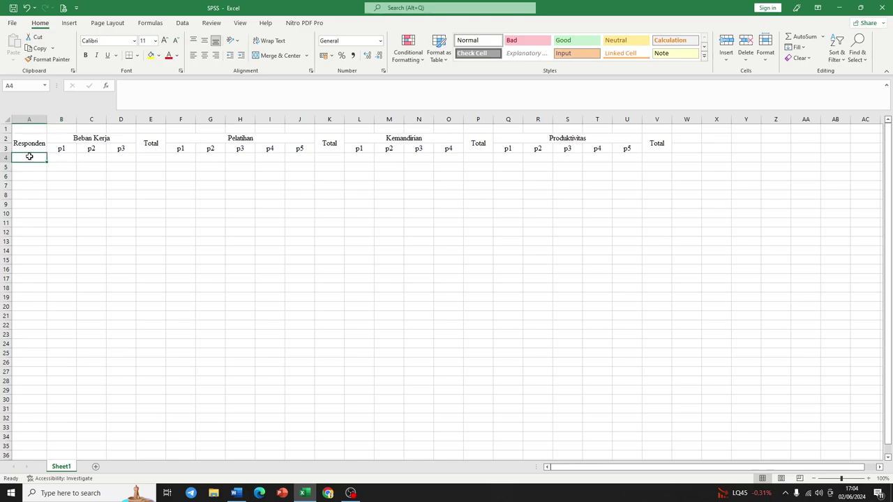
left_click(236, 493)
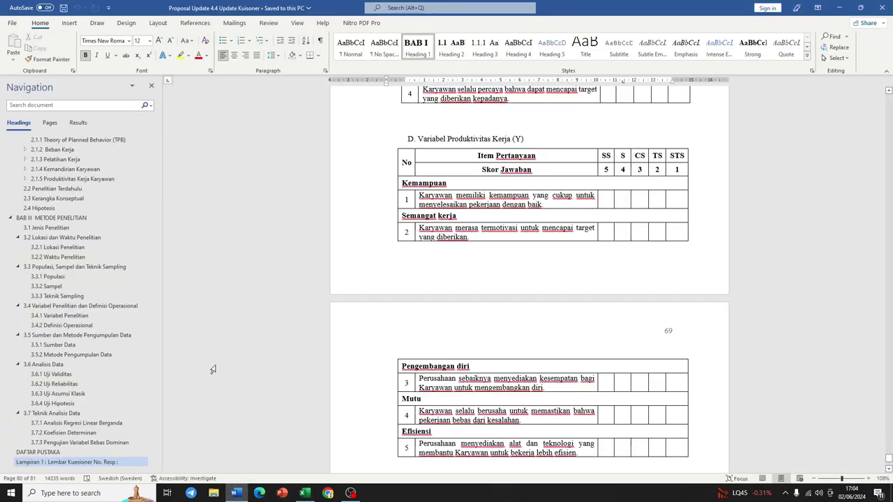
left_click(71, 288)
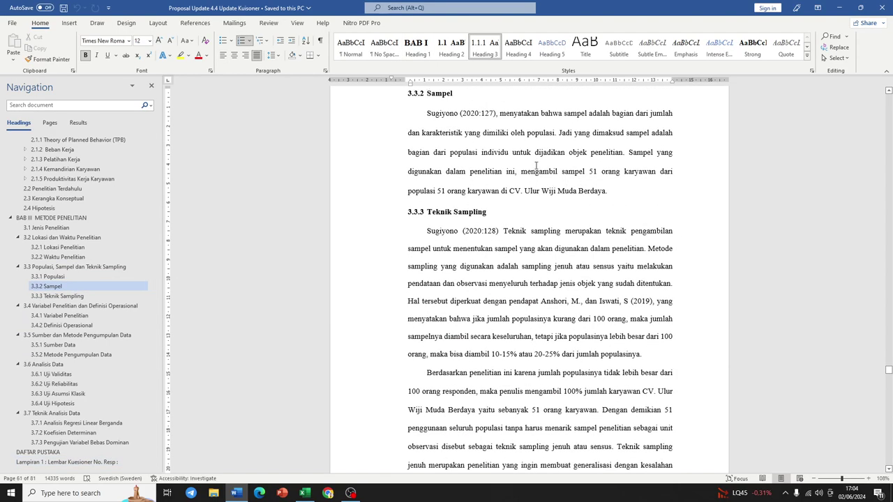
left_click_drag(615, 173, 590, 173)
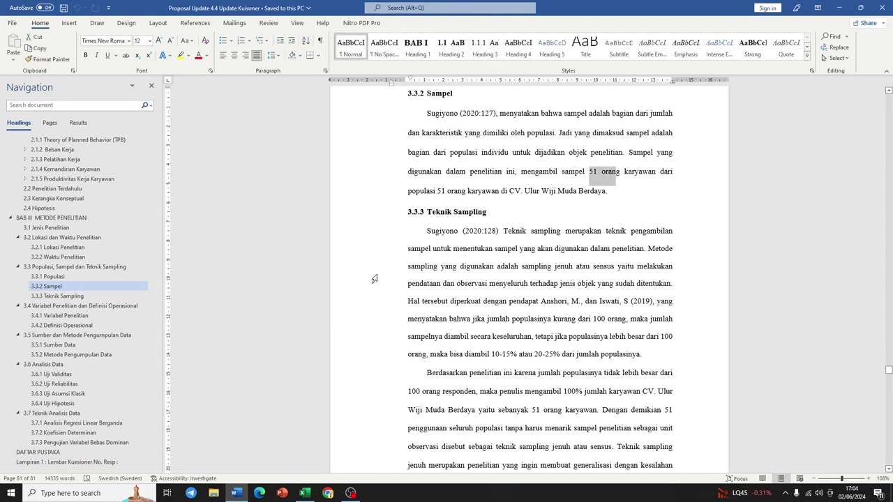
left_click(93, 462)
scroll(109, 382, "down", 15)
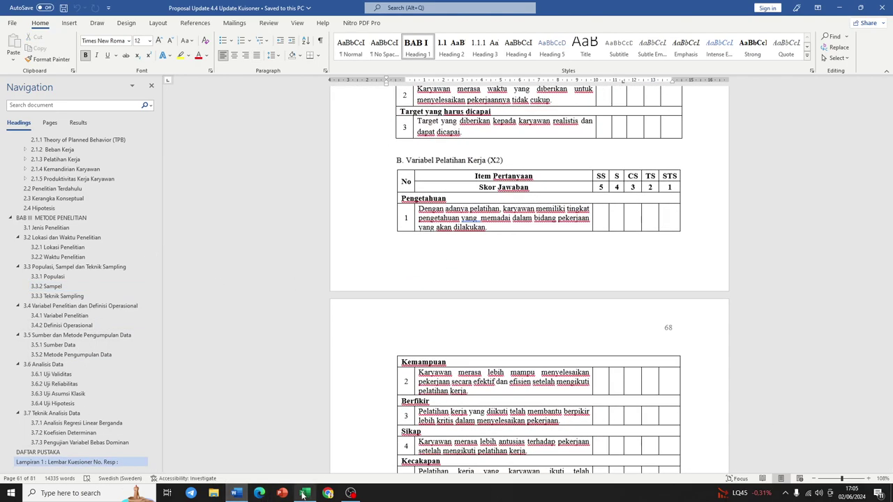
- Number the respondents from 1 to 51 in A4:A54 of the Excel sheet and center the numbers
left_click(305, 493)
key("Return")
type("2")
key("Return")
left_click_drag(32, 159, 46, 209)
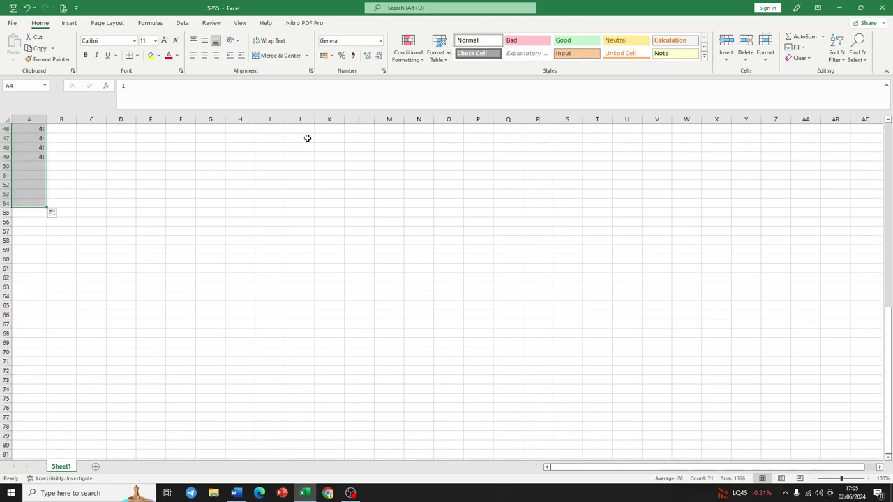
scroll(133, 196, "up", 6)
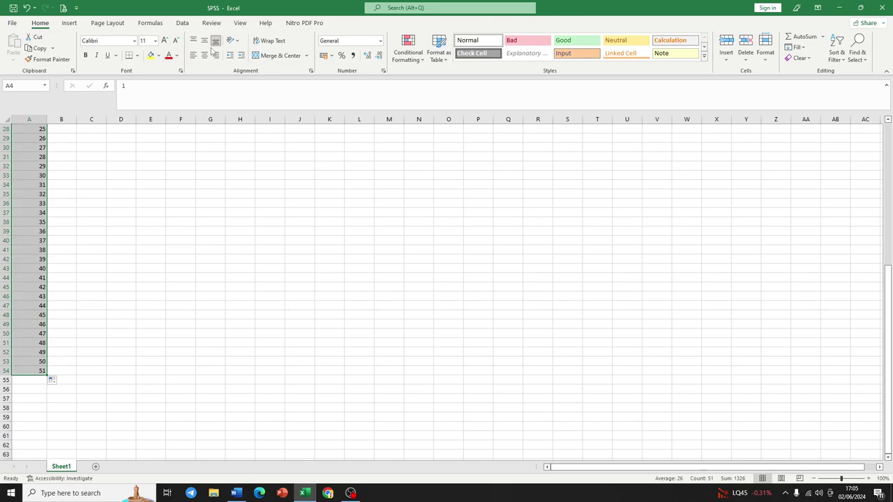
scroll(139, 140, "up", 9)
left_click(121, 179)
- Apply all borders to the whole table A2:V54
left_click_drag(31, 142, 650, 358)
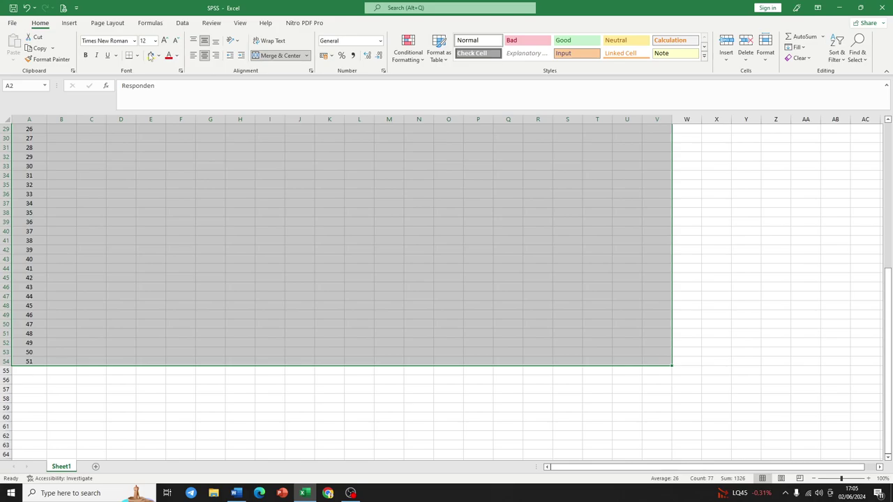
left_click(135, 56)
left_click(158, 147)
scroll(287, 310, "up", 9)
left_click(205, 259)
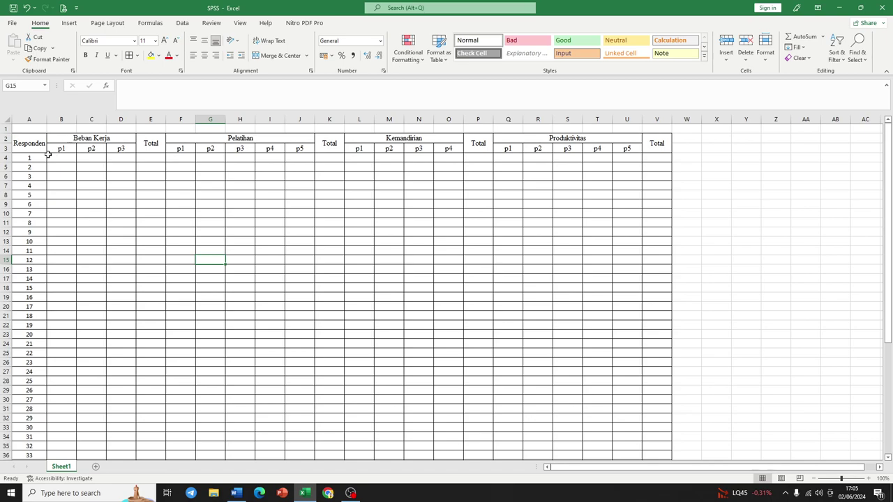
- Fill column A with gray and the Beban Kerja headings with their Total (B2:E3) with yellow
left_click(29, 119)
left_click(158, 56)
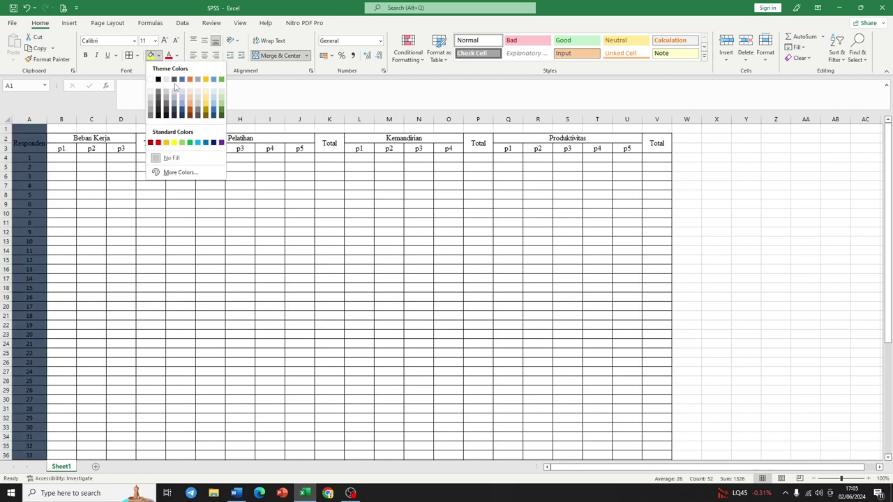
left_click(166, 97)
left_click_drag(70, 138, 157, 148)
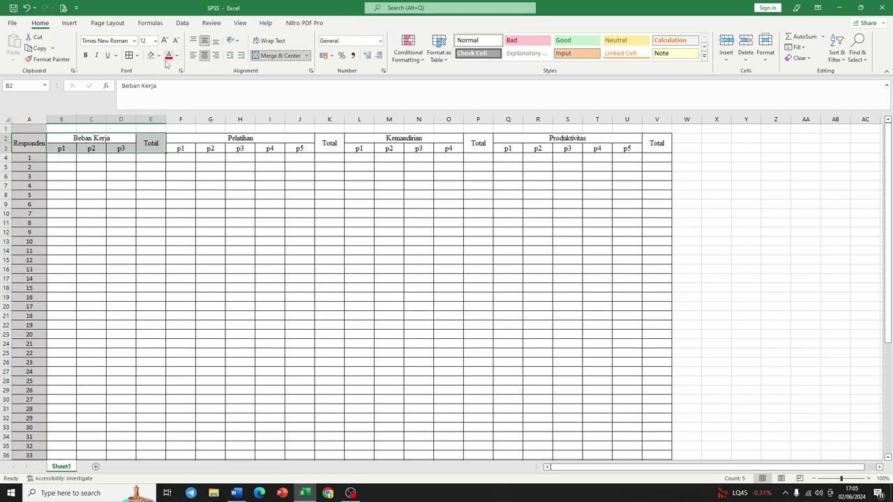
left_click(158, 56)
left_click(173, 144)
- Fill the Pelatihan headings F2:K3 with light green and the Kemandirian headings L2:P3 with light blue
left_click_drag(176, 141, 319, 148)
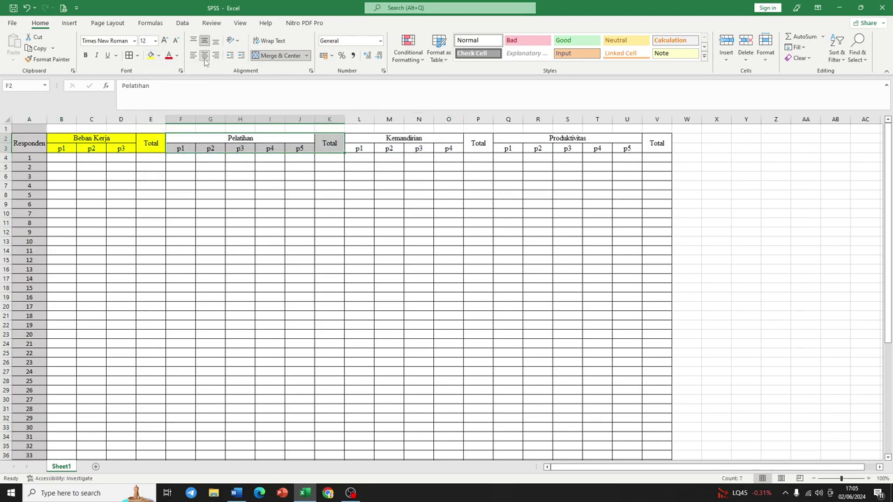
left_click(158, 59)
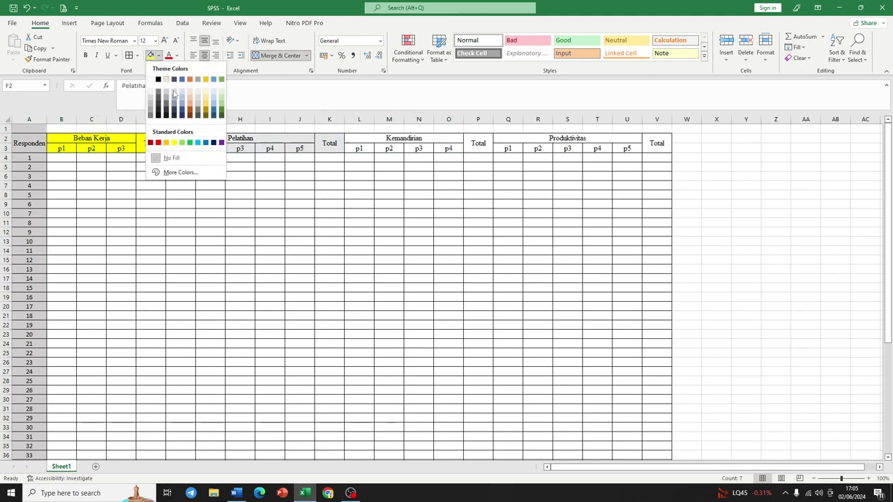
left_click(182, 144)
left_click_drag(356, 138, 479, 148)
left_click(159, 56)
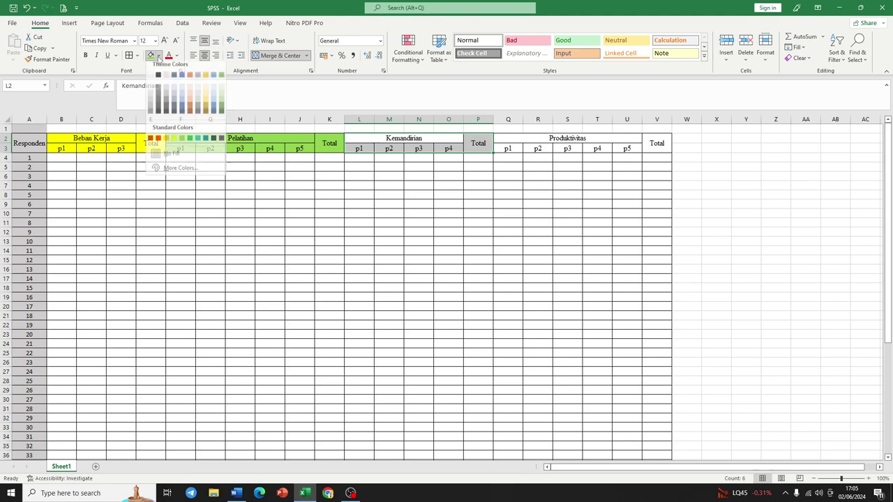
left_click(205, 145)
- Fill the Produktivitas headings with their Total (Q2:V3) with orange
left_click_drag(508, 137, 659, 145)
left_click(159, 58)
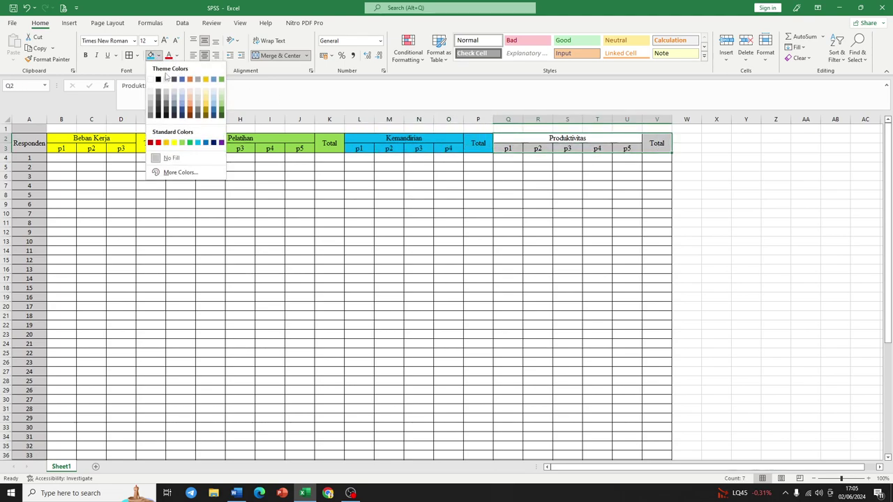
left_click(172, 144)
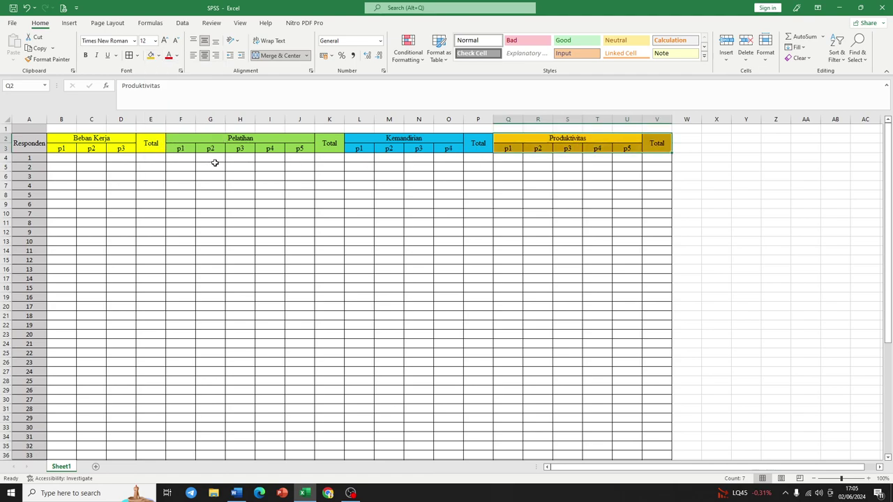
- Fill the Beban Kerja Total column E with yellow and the Pelatihan Total column K with light green
left_click(155, 120)
left_click(159, 56)
left_click(173, 142)
left_click(330, 120)
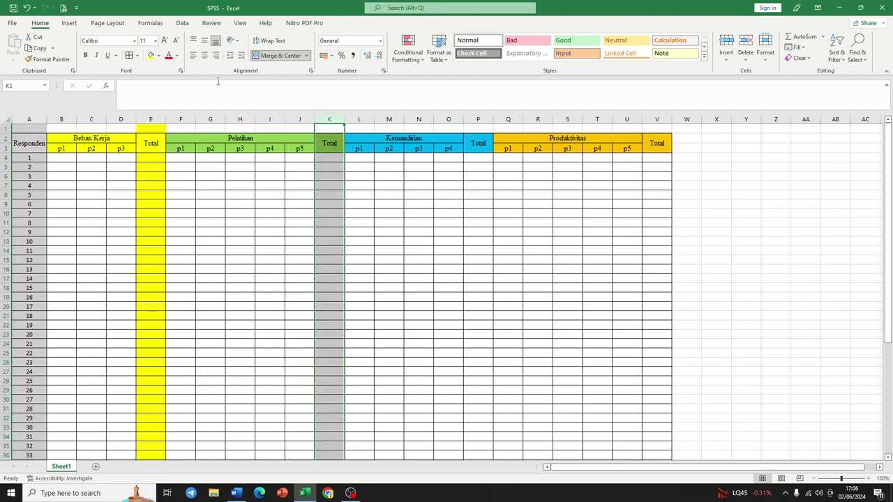
left_click(160, 56)
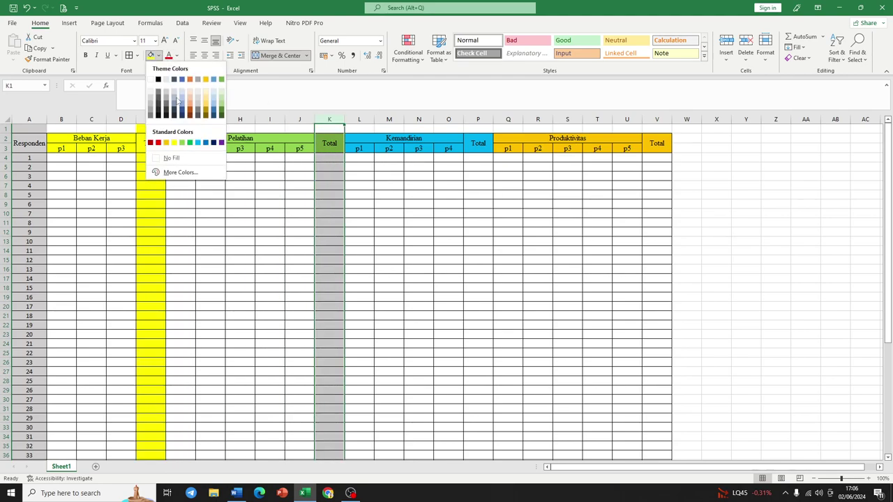
left_click(182, 142)
- Fill the Kemandirian Total column P with light blue and the Produktivitas Total column V with orange
left_click(478, 120)
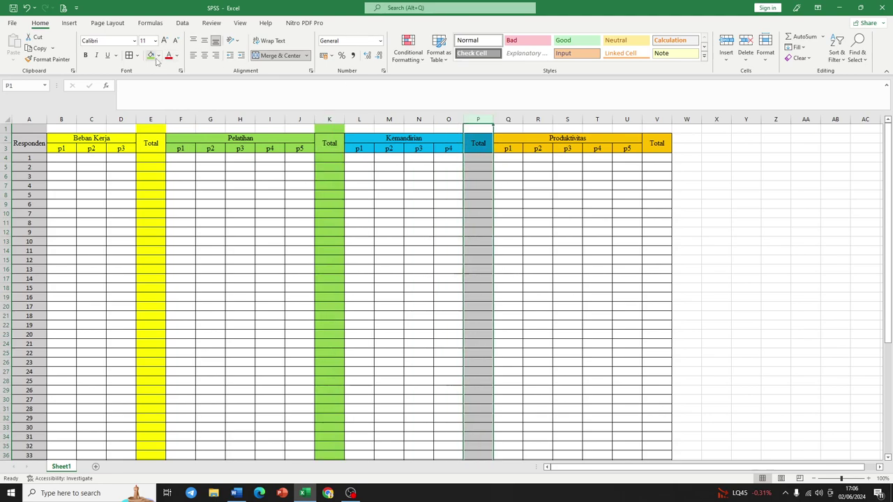
left_click(159, 56)
left_click(201, 144)
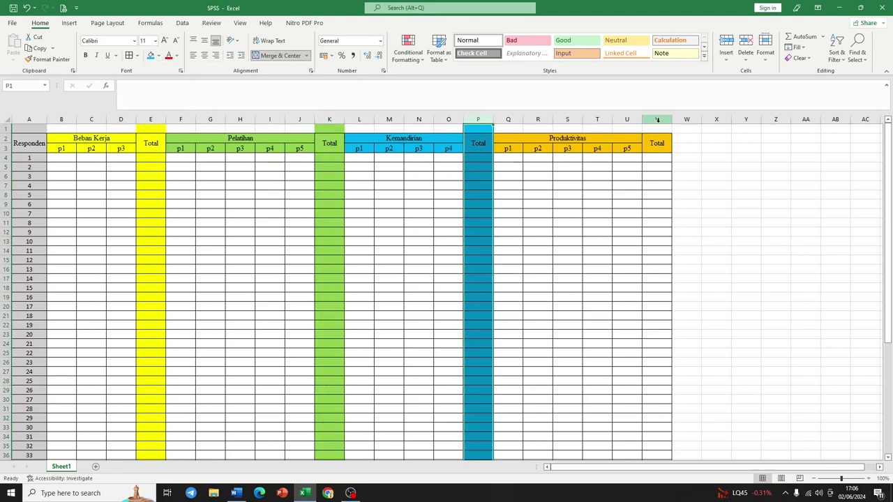
left_click(658, 120)
left_click(159, 55)
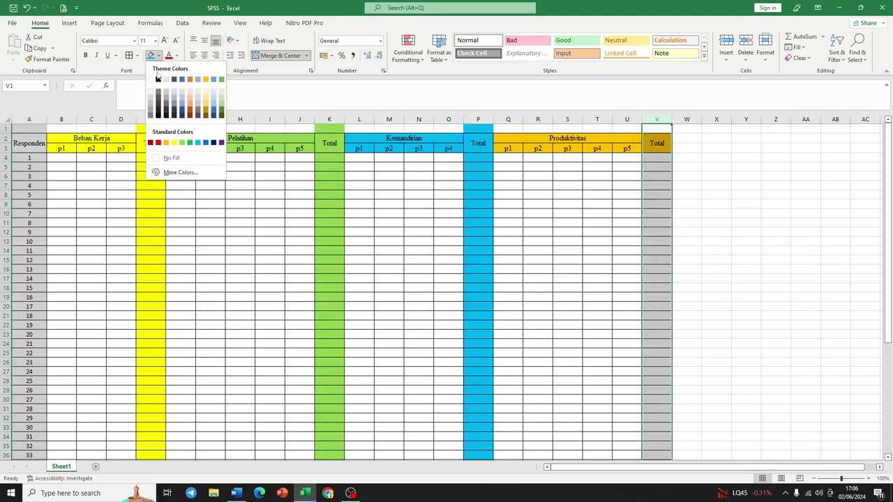
left_click(166, 143)
left_click(745, 158)
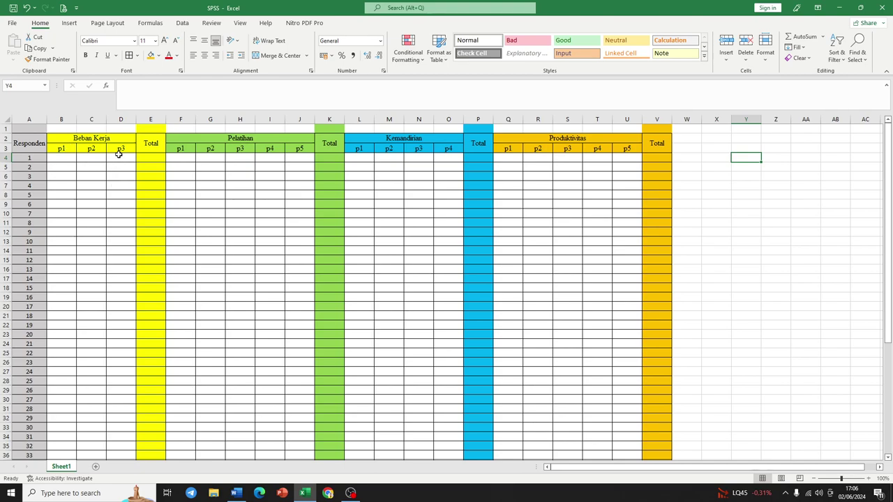
- Enter the formula =RANDBETWEEN(4;5) in B4 for the first respondent's Beban Kerja p1 answer
left_click(60, 159)
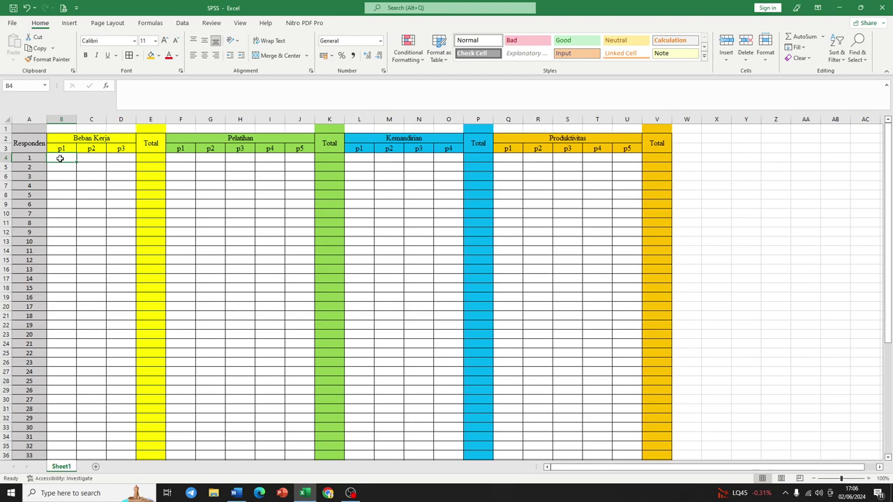
type("=rand")
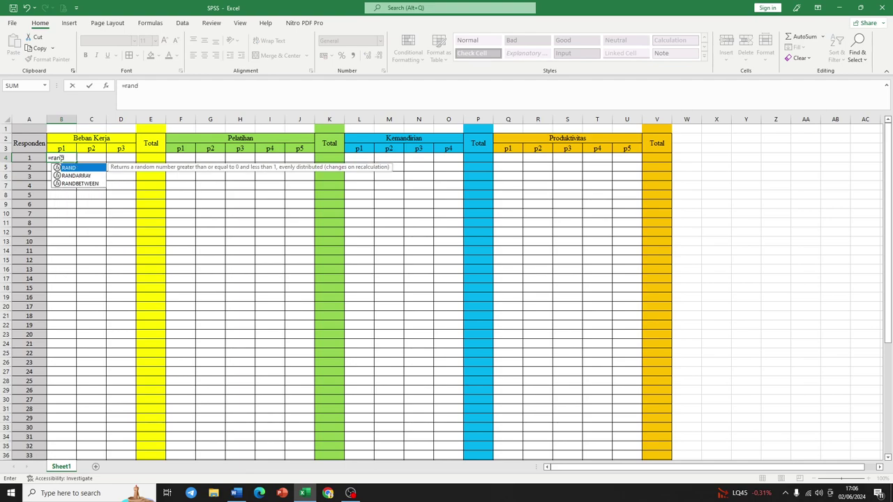
key("Down")
key("Down")
key("Tab")
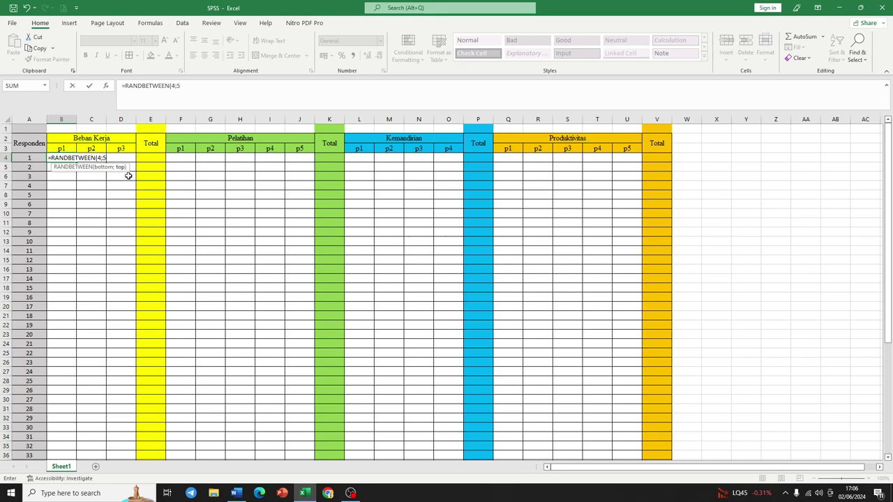
type(")")
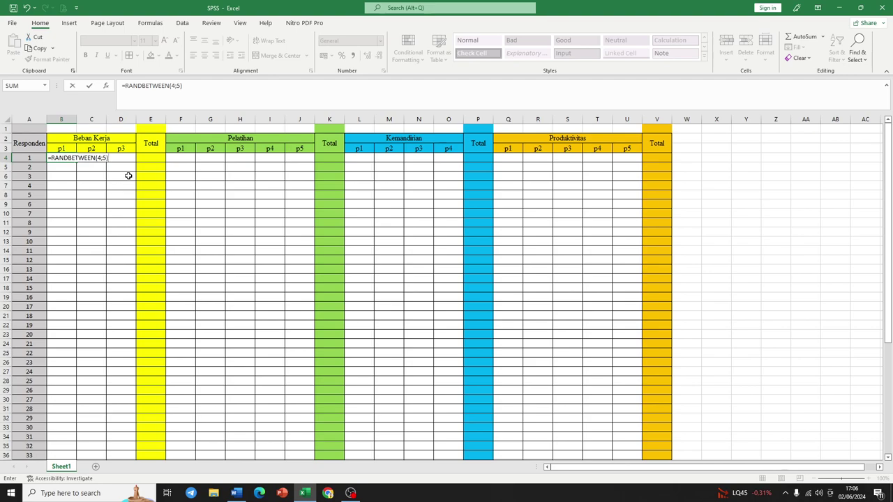
key("Return")
- Extend the random-number formula from B4 across to D4 and down through row 54 for all Beban Kerja questions
left_click(71, 158)
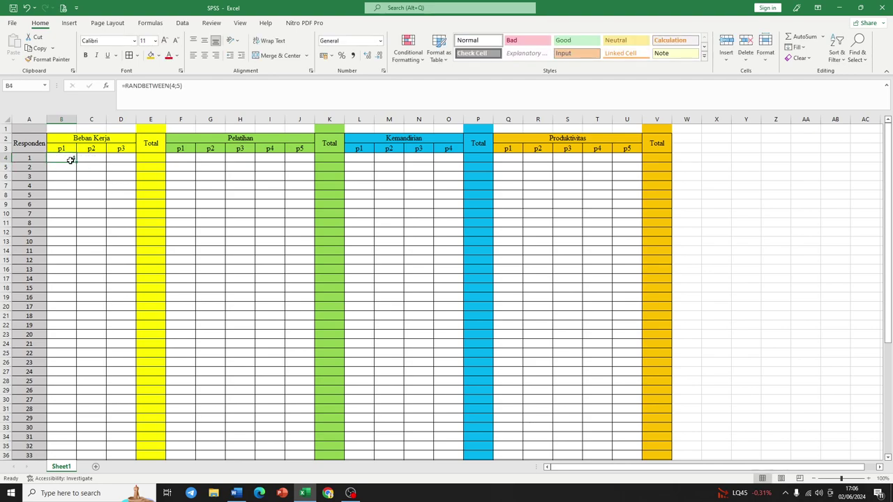
left_click_drag(76, 163, 135, 165)
double_click(135, 164)
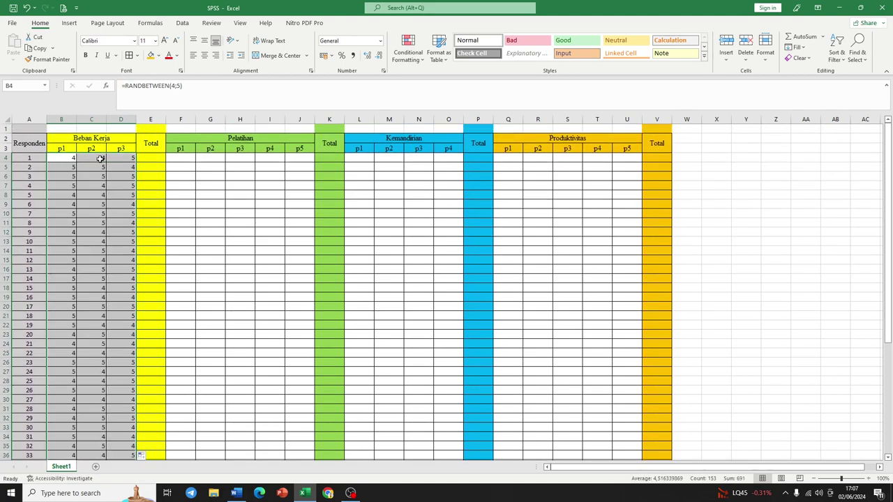
key("ctrl+z")
double_click(136, 161)
scroll(133, 234, "down", 15)
scroll(121, 231, "up", 14)
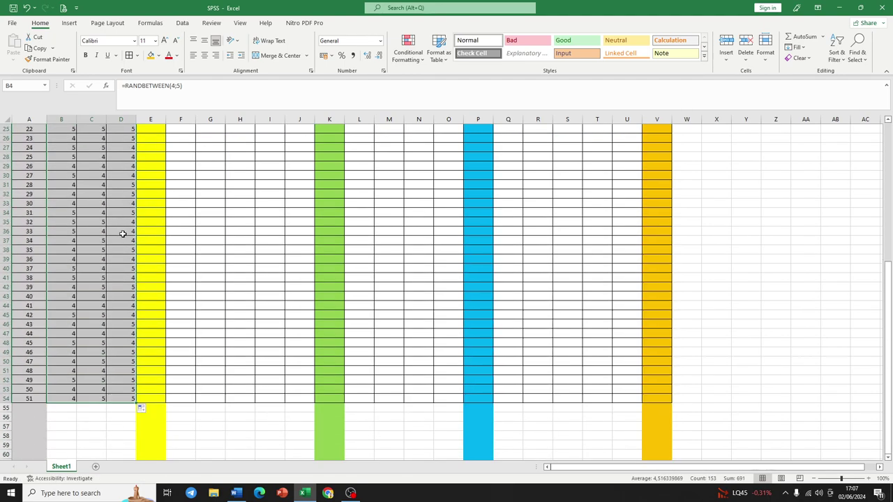
scroll(123, 236, "up", 1)
- Copy the formulas in B4:D4 to the Pelatihan columns, extend them to J4 and fill F4:J4 down through respondent 51
left_click(72, 159)
left_click_drag(73, 159, 122, 155)
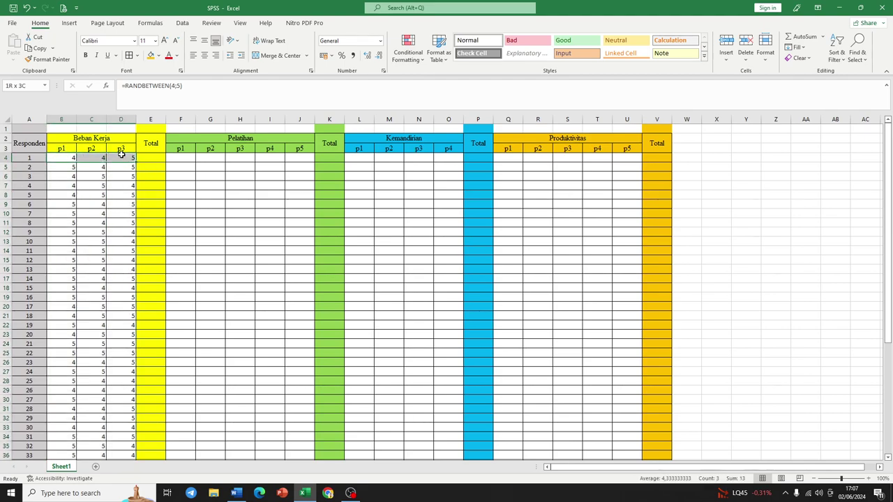
key("ctrl+c")
left_click(173, 157)
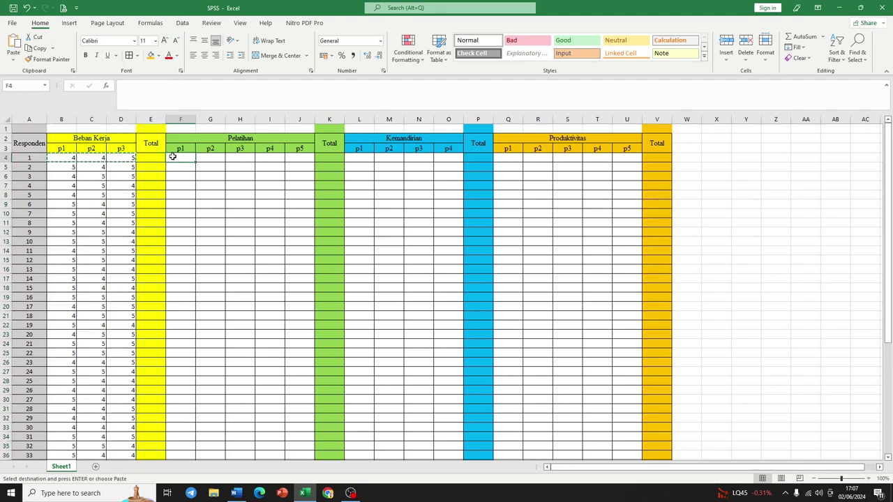
key("ctrl+v")
left_click_drag(255, 162, 296, 158)
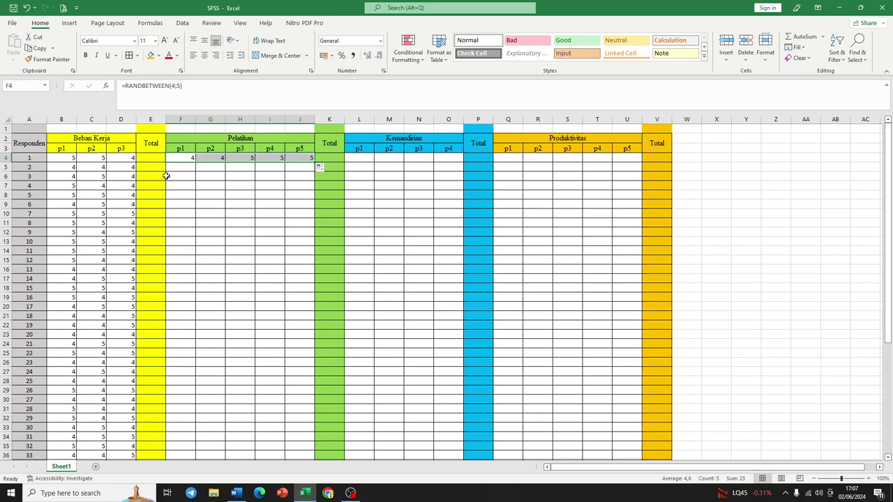
double_click(315, 163)
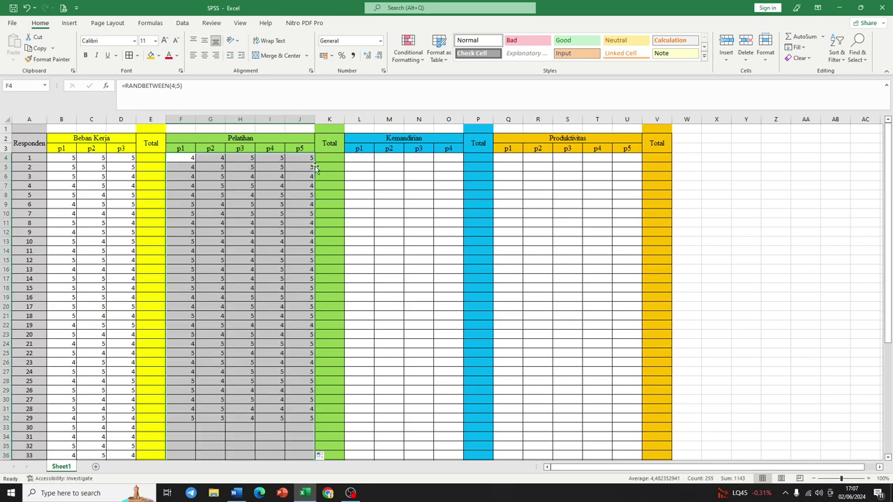
- Copy the formulas in F4:I4 to the Kemandirian cells L4:O4 and fill them down for all respondents
left_click(300, 162)
left_click_drag(190, 159, 271, 158)
key("ctrl+c")
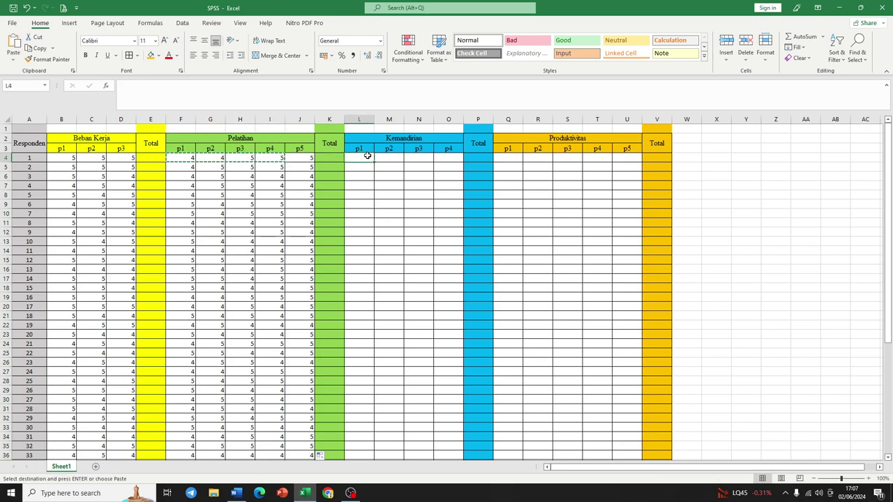
left_click_drag(371, 158, 456, 159)
key("ctrl+v")
double_click(457, 160)
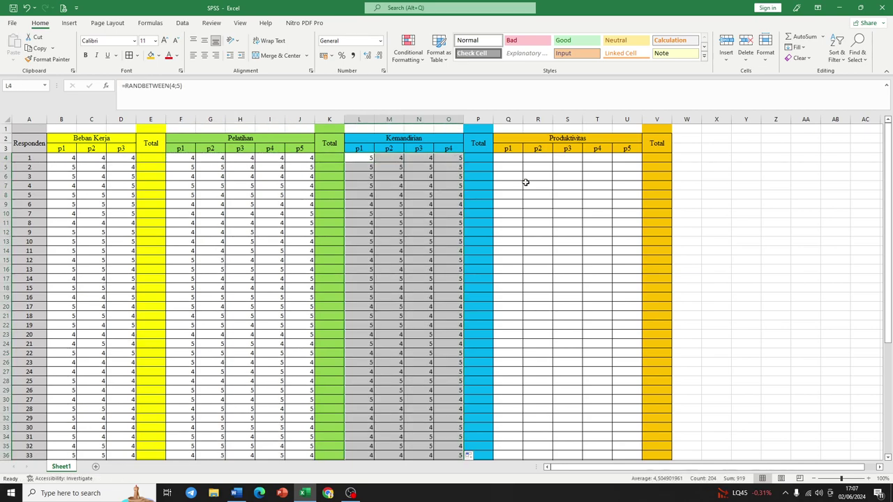
- Copy the formulas in F4:J4 to the Produktivitas cells Q4:U4 and fill them down for all respondents
left_click_drag(177, 161, 312, 159)
key("ctrl+c")
left_click(509, 158)
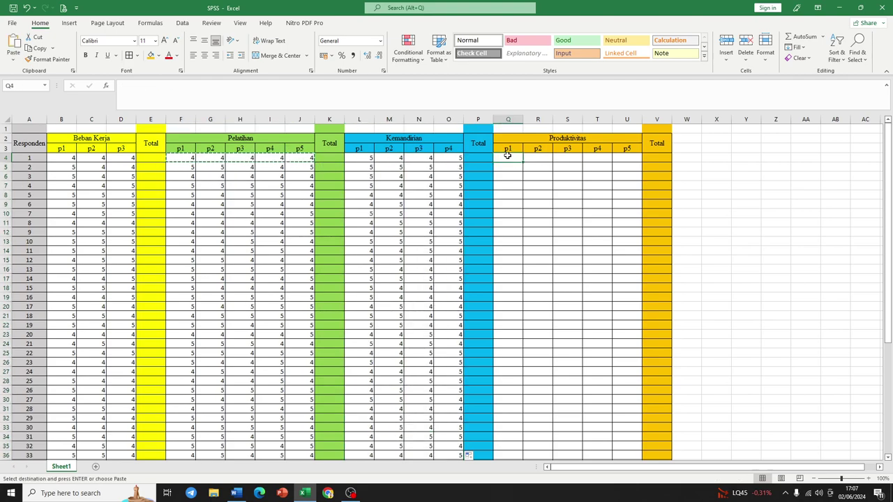
key("ctrl+v")
double_click(643, 160)
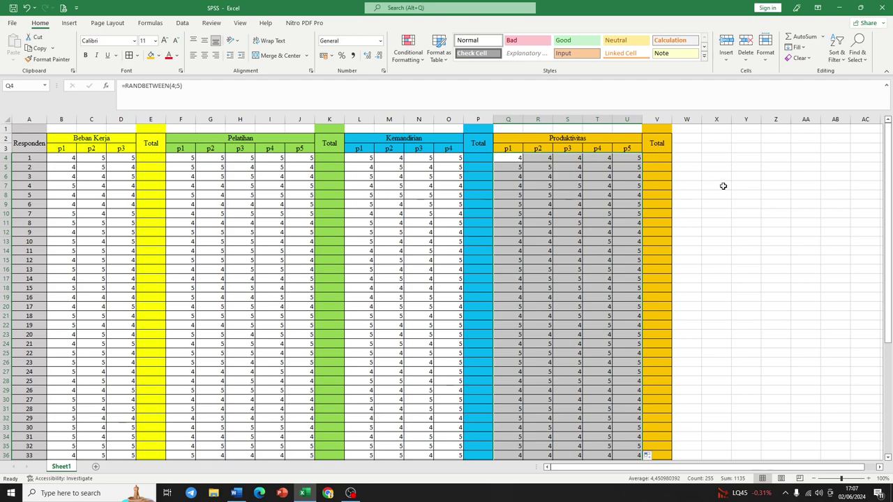
left_click(766, 167)
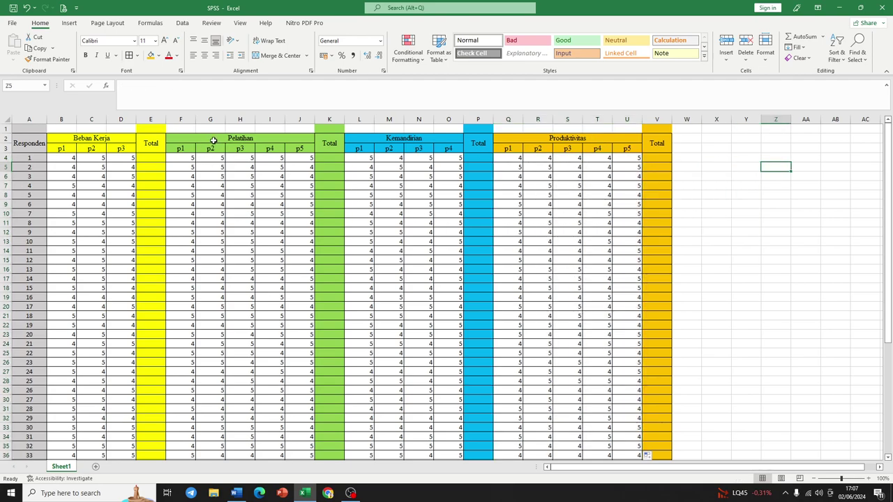
- Copy the whole table A2:V54 and paste it as values only starting at A60
left_click_drag(18, 142, 642, 410)
key("ctrl+c")
scroll(306, 322, "down", 9)
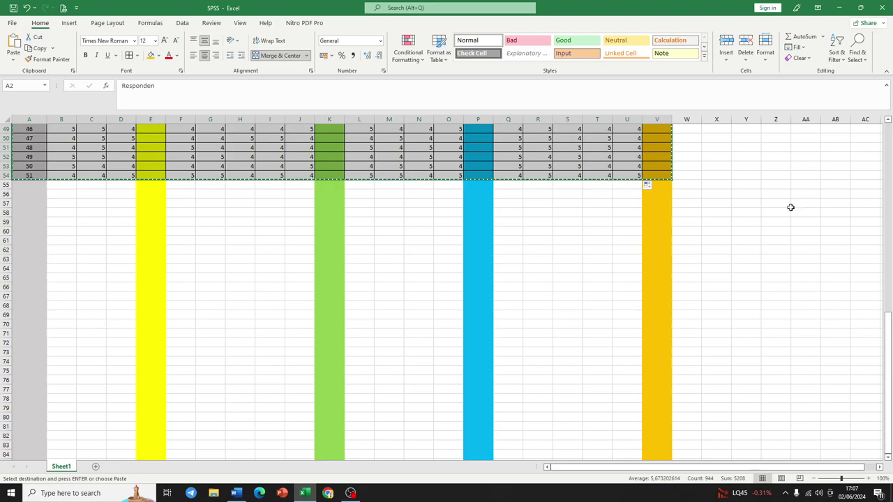
left_click(775, 166)
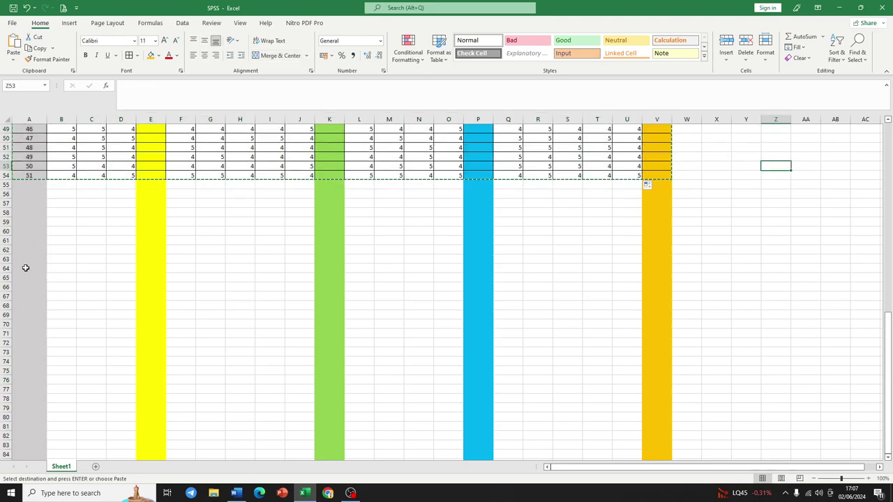
left_click(22, 231)
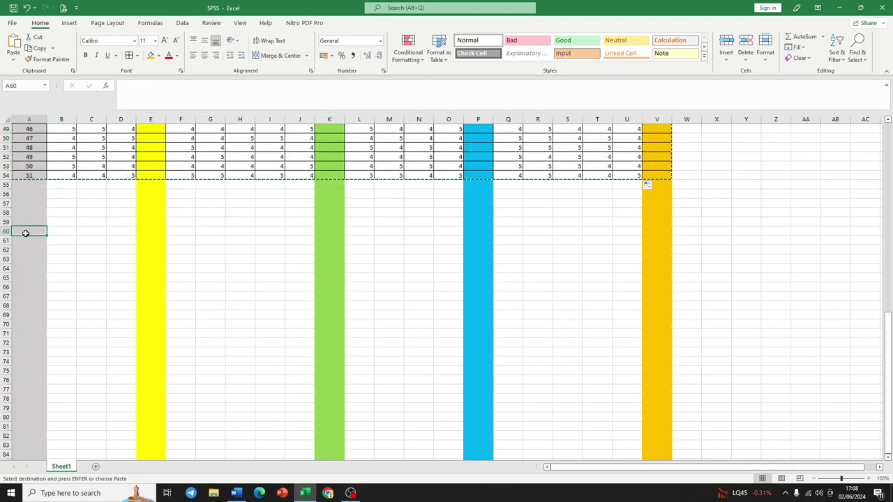
key("ctrl+v")
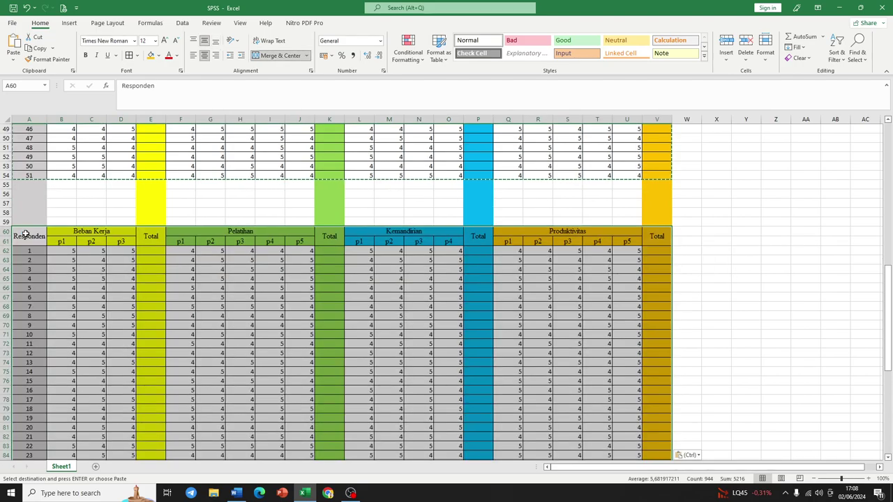
key("ctrl+z")
right_click(27, 236)
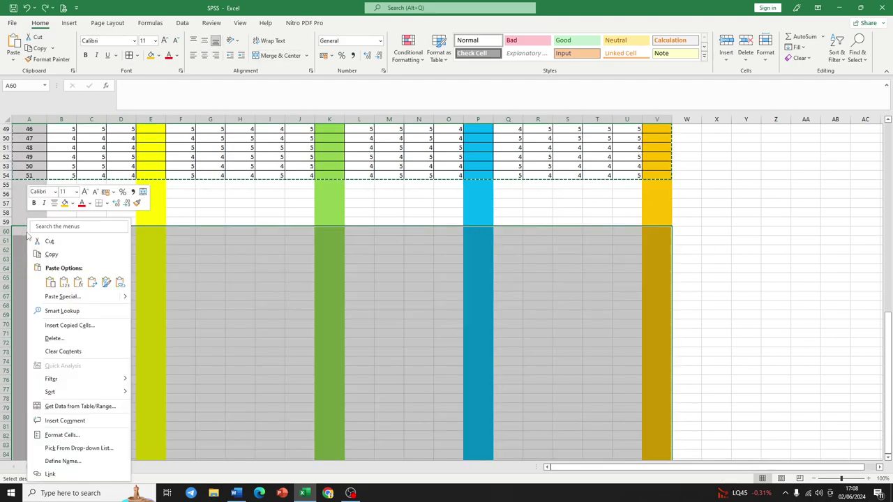
left_click(63, 282)
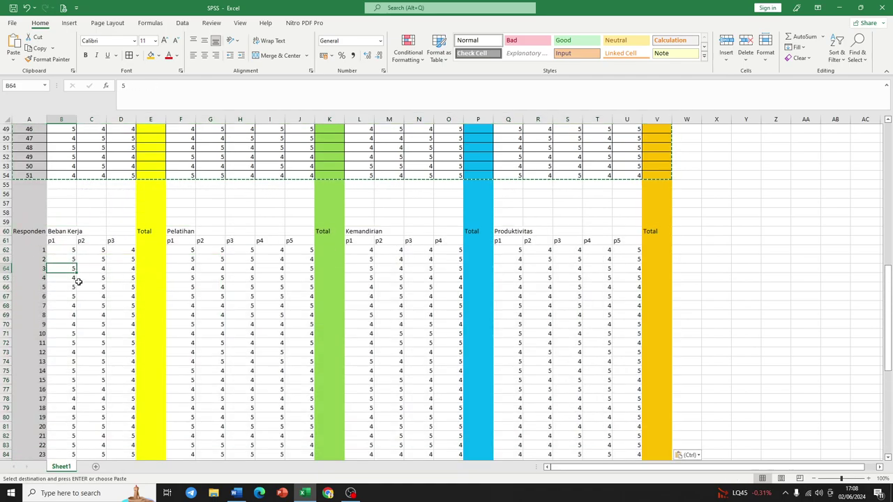
- Inspect several Beban Kerja answer cells in the pasted table to check whether they hold fixed numbers instead of formulas
left_click(74, 268)
scroll(76, 269, "down", 2)
scroll(70, 265, "up", 3)
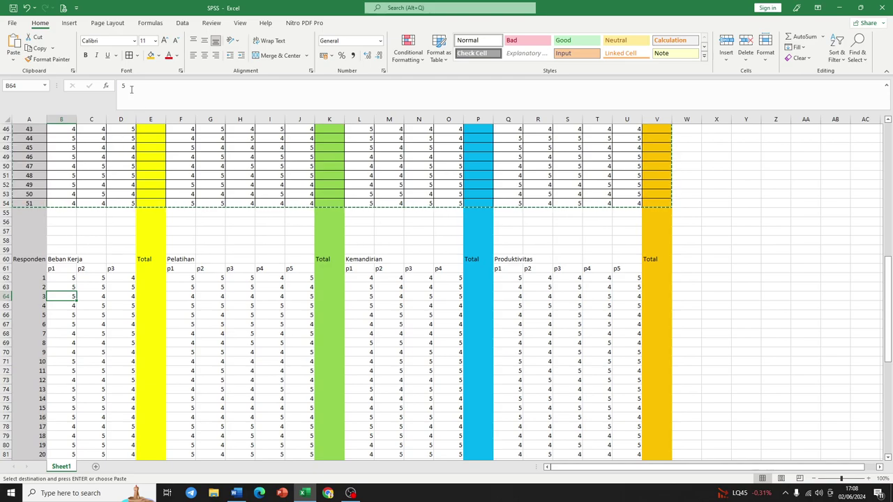
left_click(92, 299)
left_click(116, 305)
left_click(74, 298)
left_click(119, 306)
scroll(319, 216, "down", 5)
scroll(320, 215, "up", 4)
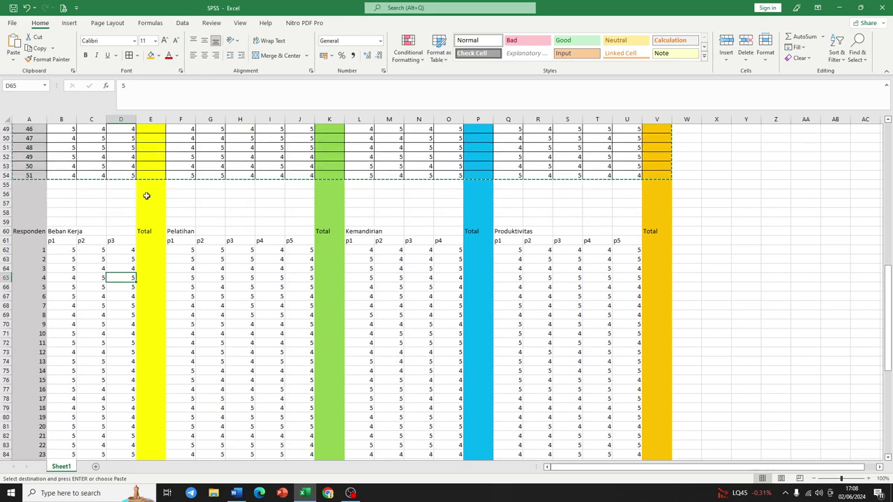
- Apply all borders to the pasted table A60:V112
left_click_drag(25, 231, 650, 442)
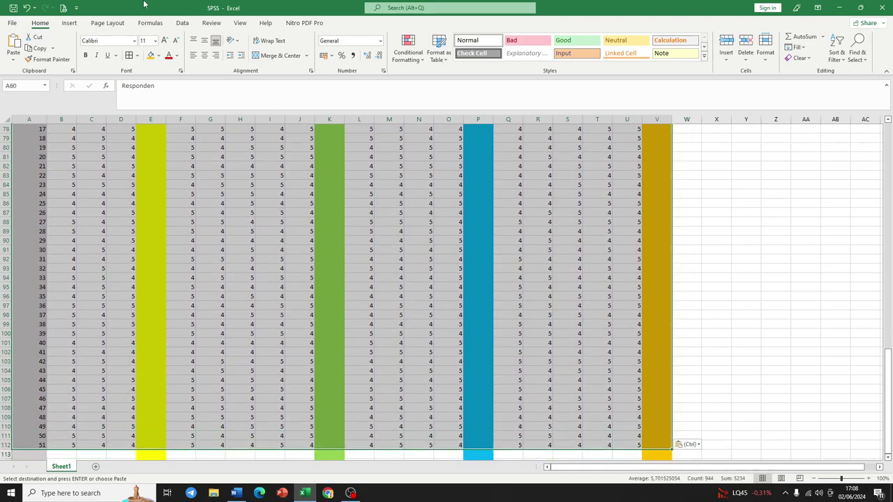
left_click(129, 55)
scroll(152, 248, "up", 1)
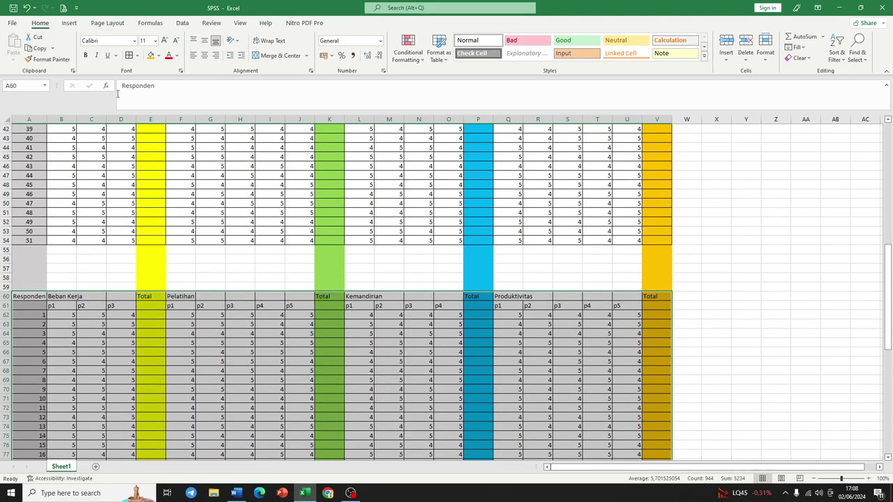
- Set the pasted table's font to Times New Roman size 12 and center its contents vertically and horizontally
left_click(155, 41)
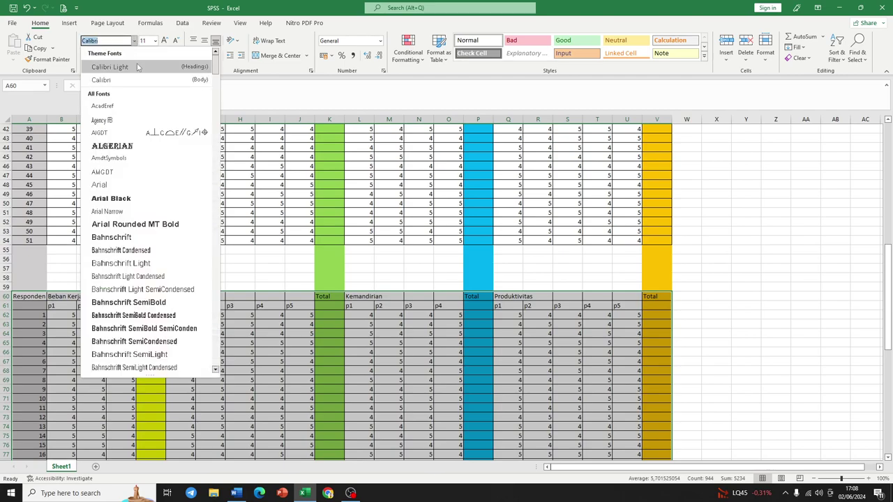
scroll(153, 359, "down", 15)
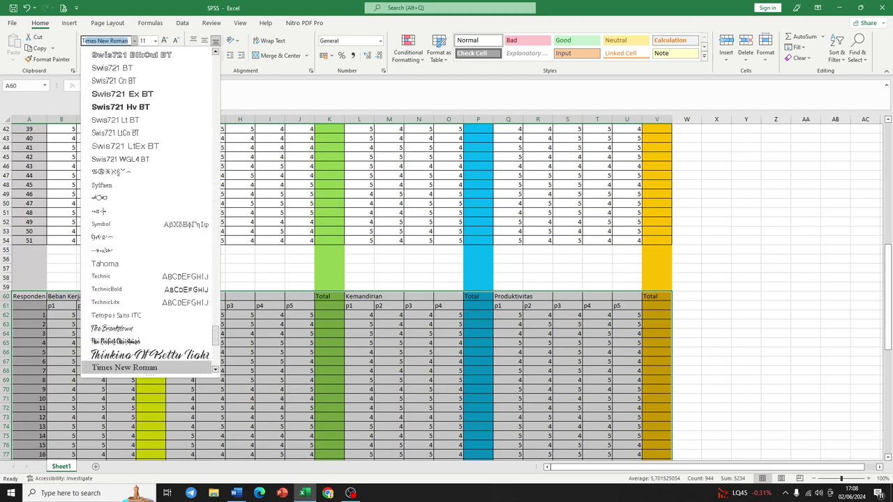
left_click(152, 369)
left_click(154, 41)
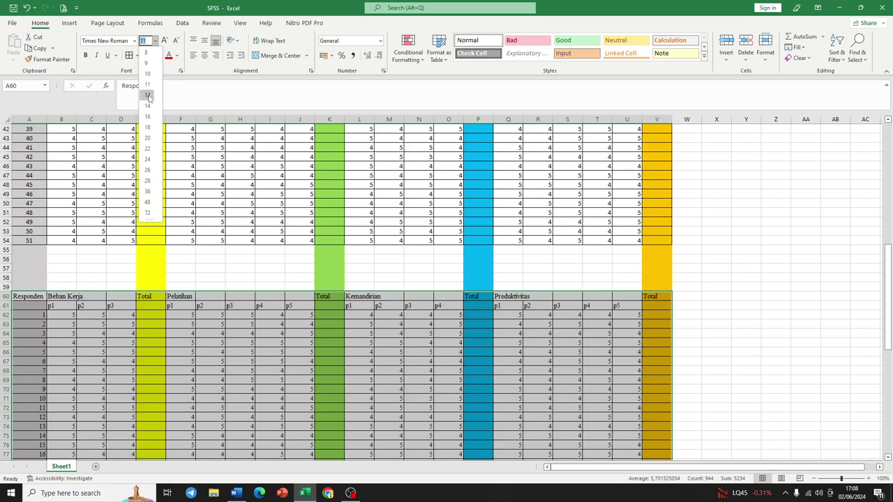
left_click(152, 96)
scroll(117, 312, "down", 2)
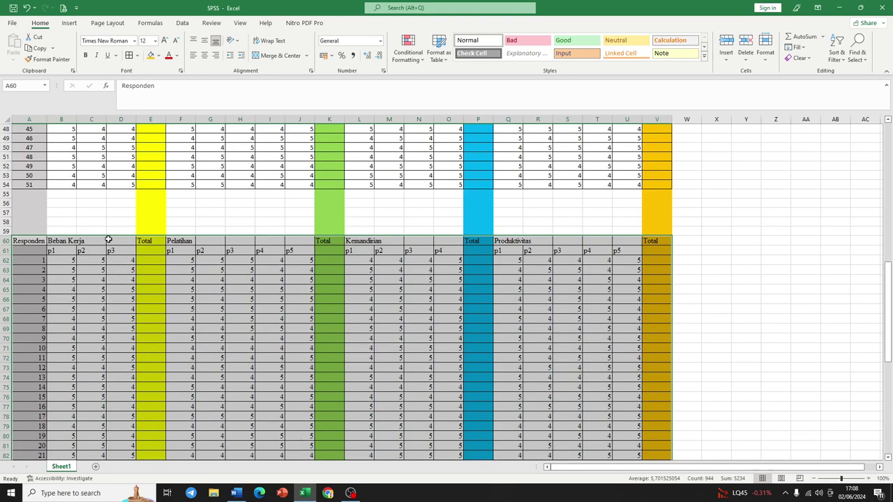
left_click(204, 41)
left_click(204, 55)
- Merge and center the Beban Kerja header across B60:D60 and the Pelatihan header across F60:J60
left_click_drag(70, 241, 122, 242)
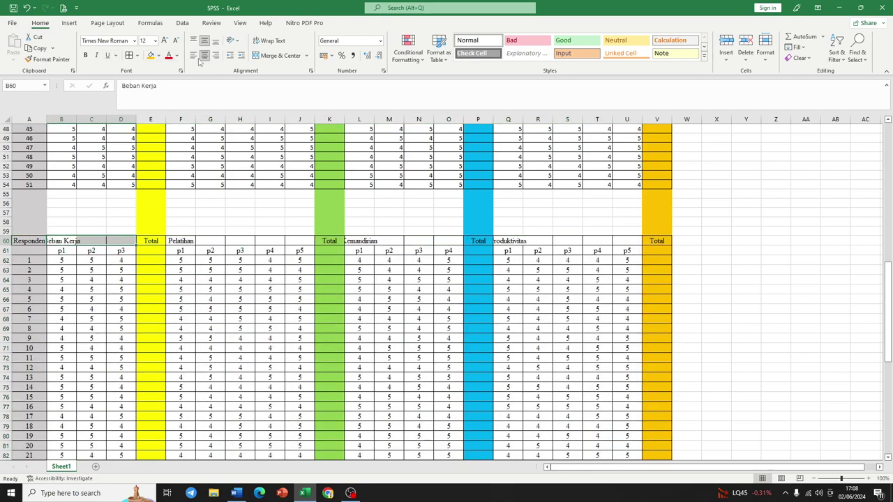
left_click(278, 55)
left_click_drag(179, 244, 301, 241)
left_click(278, 55)
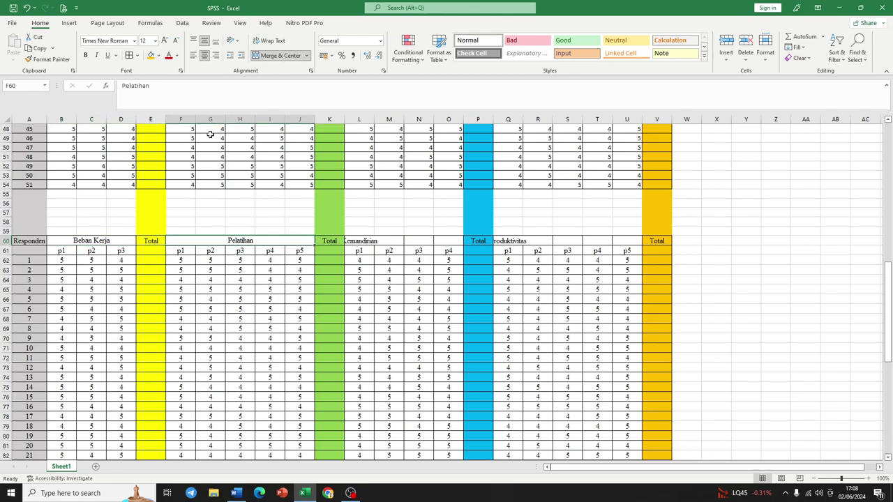
- Merge and center the Responden header over A60:A61 and the Beban Kerja Total header over E60:E61
left_click_drag(38, 241, 34, 252)
left_click(277, 55)
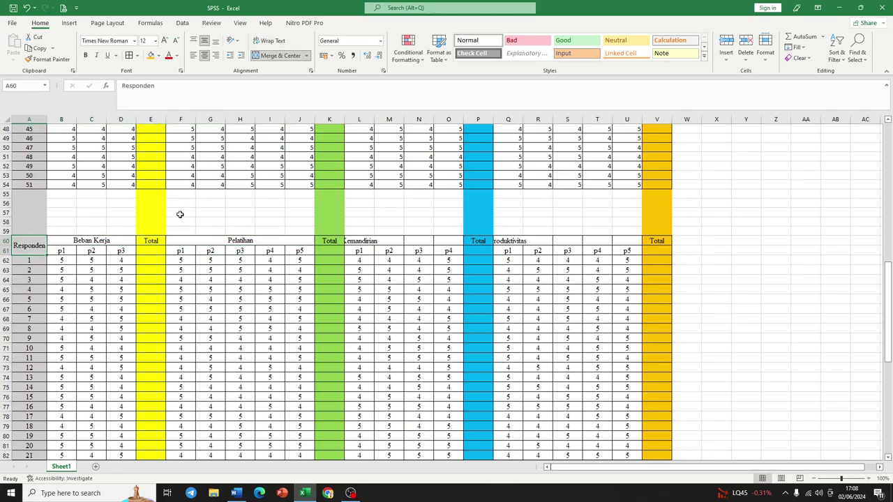
left_click(155, 246)
left_click_drag(155, 245, 155, 253)
left_click(277, 55)
- Merge and center the Total headers K60:K61 and P60:P61, plus Kemandirian across L60:O60 and Produktivitas across Q60:U60
left_click_drag(330, 241, 617, 243)
left_click(277, 55)
left_click(278, 55)
left_click(483, 242)
left_click(277, 55)
left_click(277, 55)
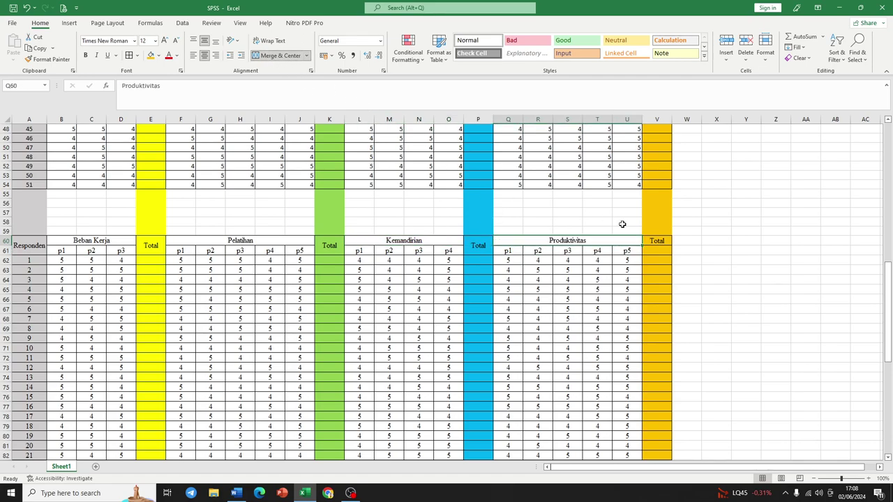
- Merge and center the Produktivitas Total header over V60:V61
left_click(658, 253)
left_click_drag(658, 240, 653, 251)
left_click(278, 55)
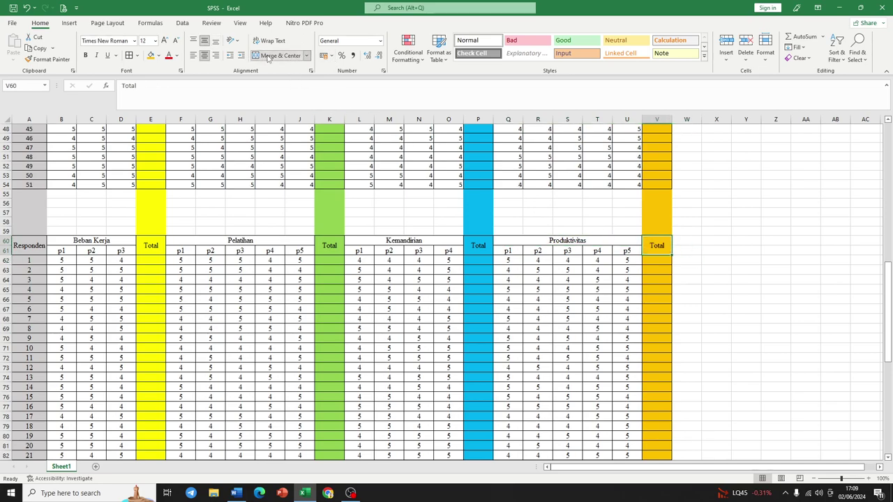
- Make the pasted table's two header rows A60:V61 bold
left_click(148, 269)
left_click_drag(61, 251, 661, 250)
right_click(661, 250)
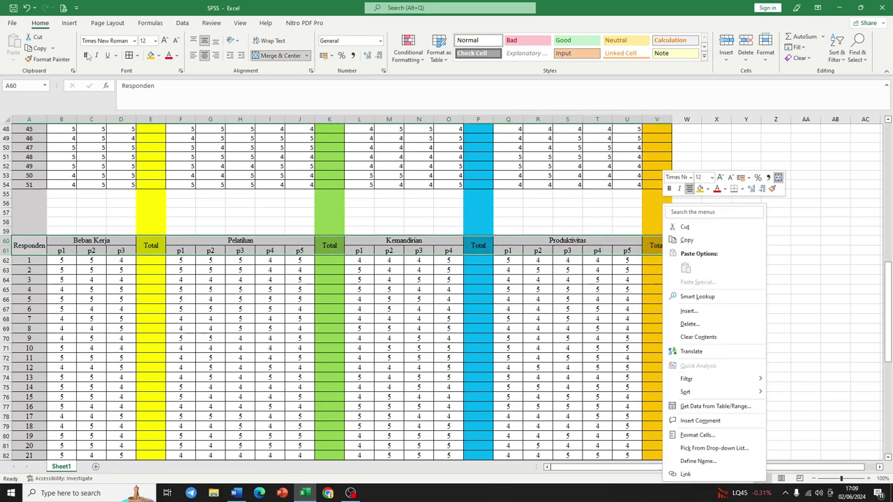
key("Escape")
left_click(395, 194)
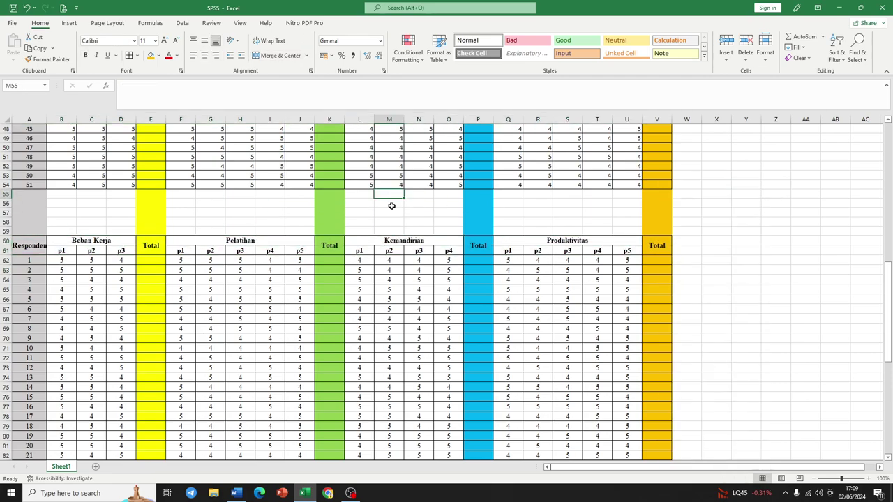
- Fill the Beban Kerja headers B60:D61 with yellow and the Pelatihan headers F60:J61 with light green
scroll(315, 205, "down", 2)
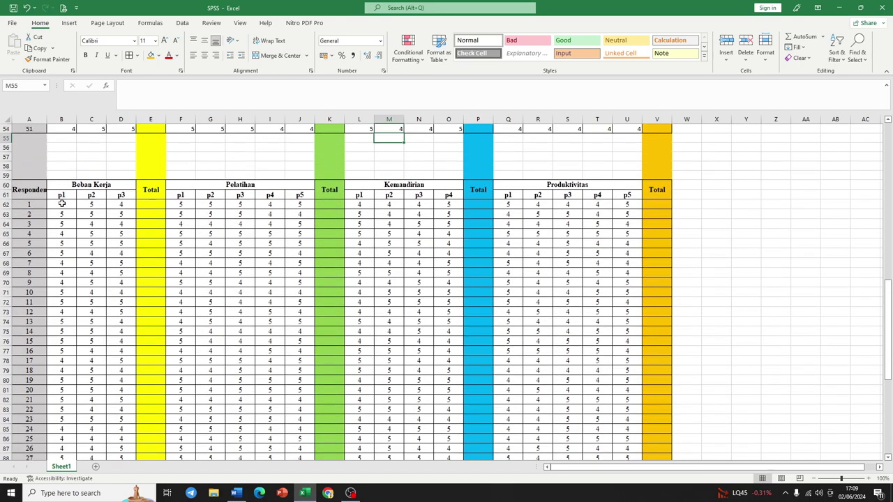
left_click_drag(61, 183, 121, 195)
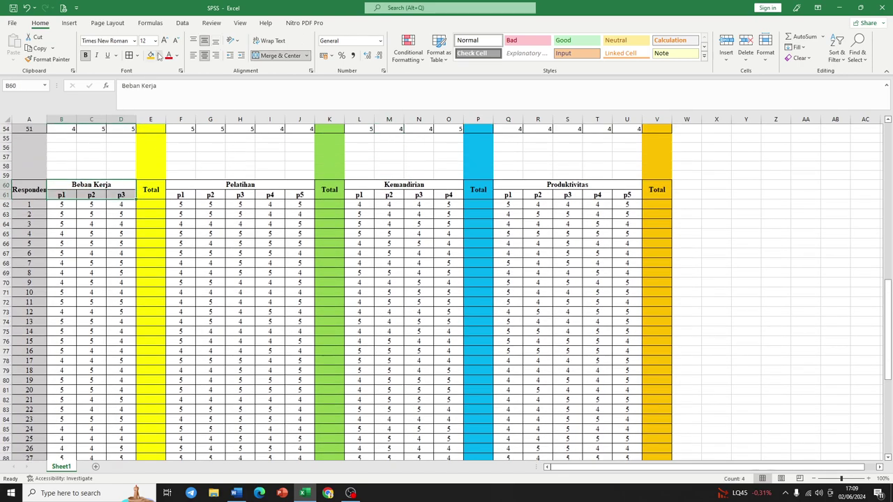
left_click(159, 56)
left_click(174, 143)
left_click_drag(182, 185, 307, 196)
left_click(159, 55)
left_click(183, 142)
- Fill the Kemandirian headers L60:O61 with light blue and the Produktivitas headers Q60:U61 with orange
left_click_drag(361, 186, 436, 197)
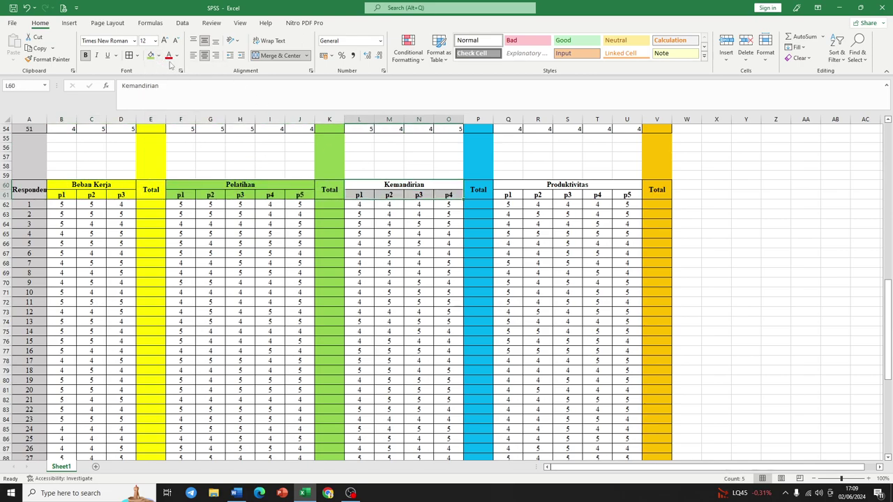
left_click(159, 55)
left_click(200, 143)
left_click_drag(506, 190, 611, 193)
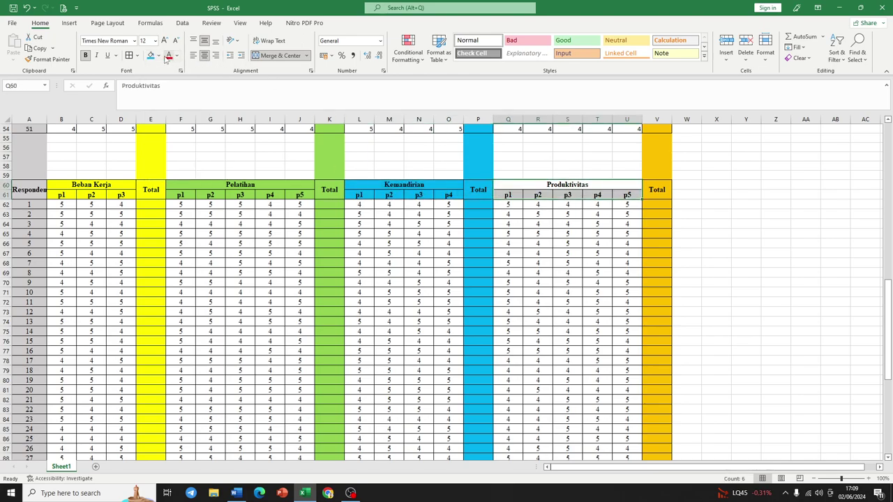
left_click(159, 56)
left_click(166, 142)
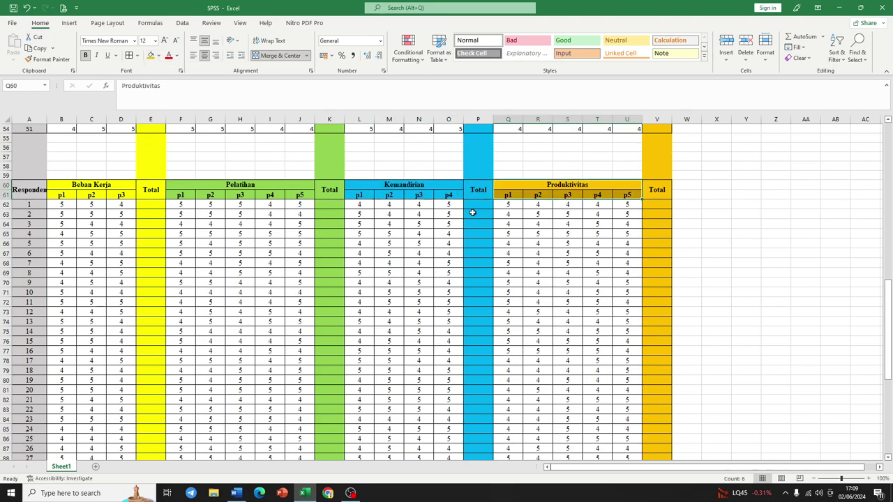
- Look over the formatted values-only table from its headers down to the last respondent row
left_click(768, 283)
scroll(321, 256, "down", 14)
scroll(294, 260, "up", 16)
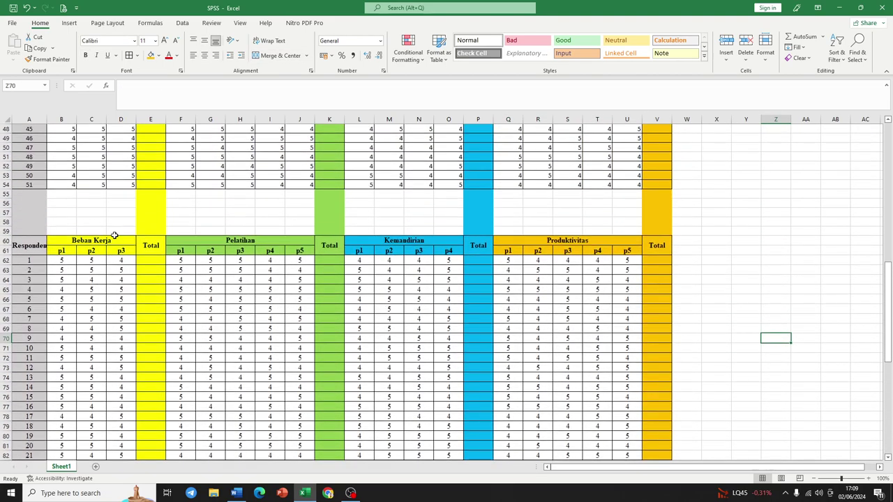
scroll(115, 234, "down", 6)
scroll(123, 202, "up", 4)
left_click_drag(50, 208, 154, 300)
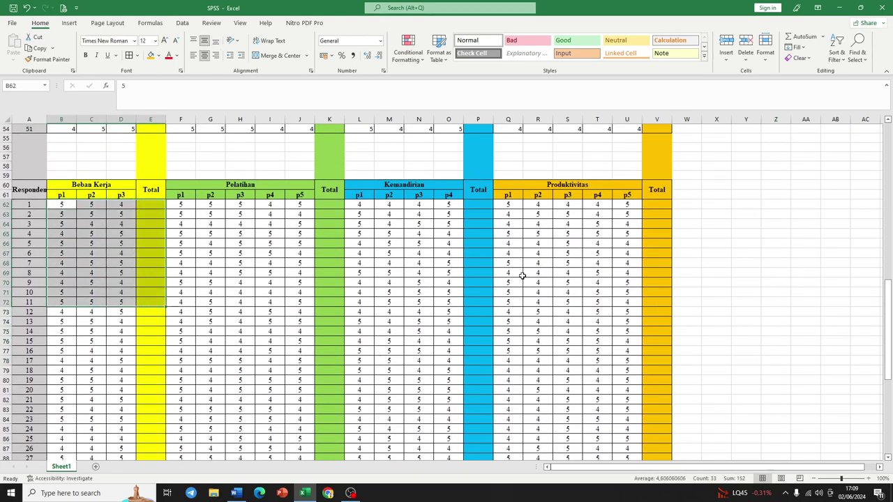
left_click_drag(715, 224, 746, 224)
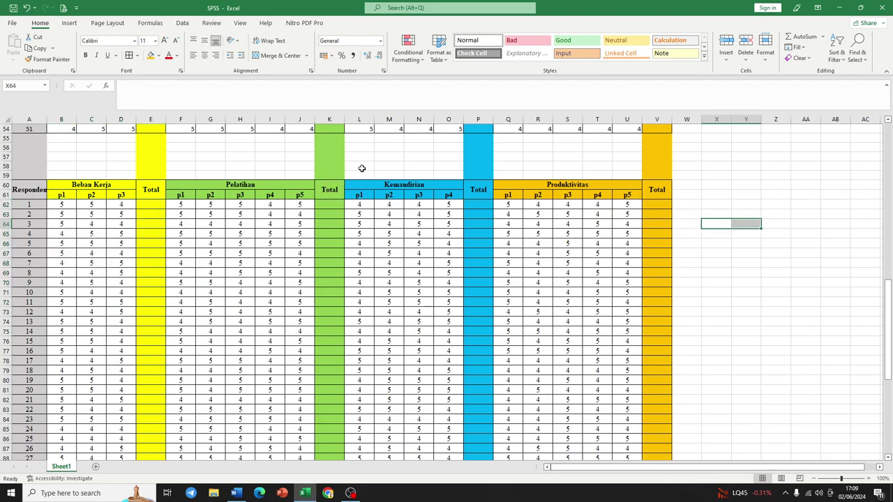
- Enter =SUM(B62:D62) in the Beban Kerja Total cell E62 and fill it down for all respondents
scroll(240, 209, "down", 1)
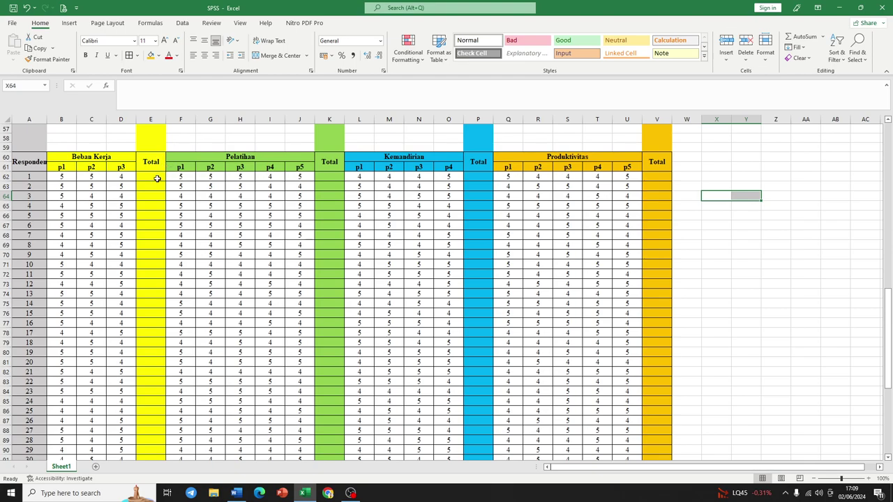
left_click(156, 178)
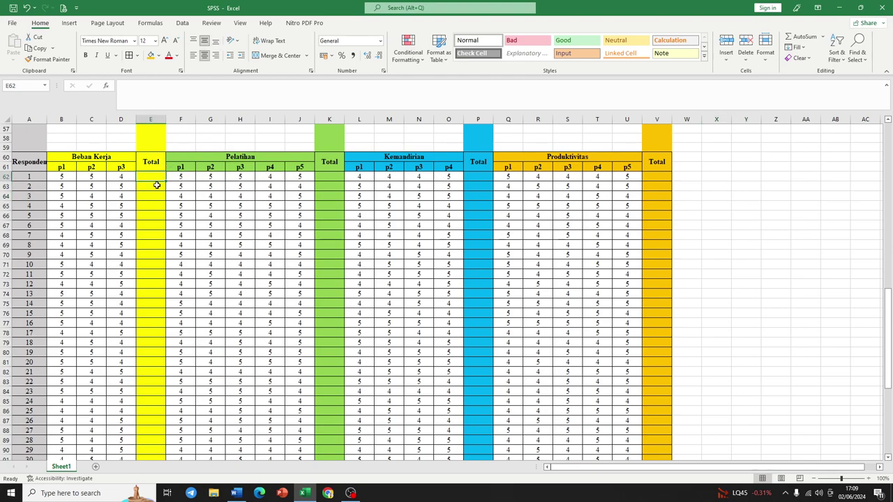
type("=sum")
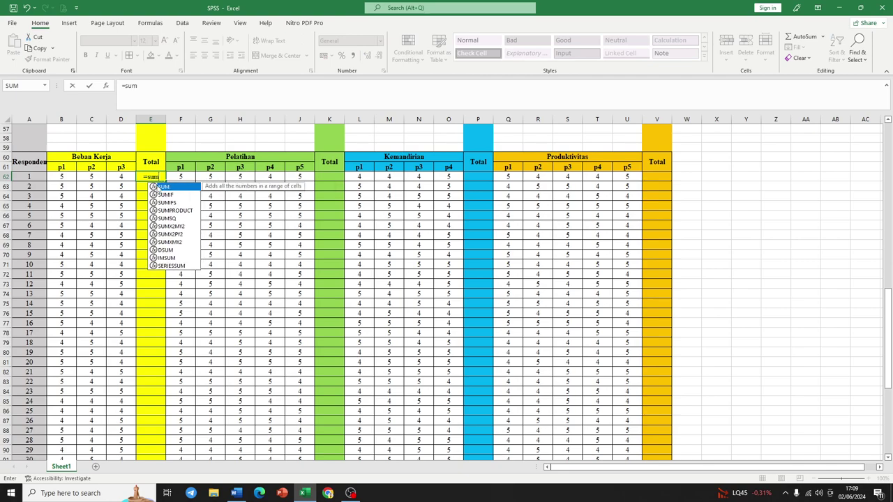
double_click(162, 187)
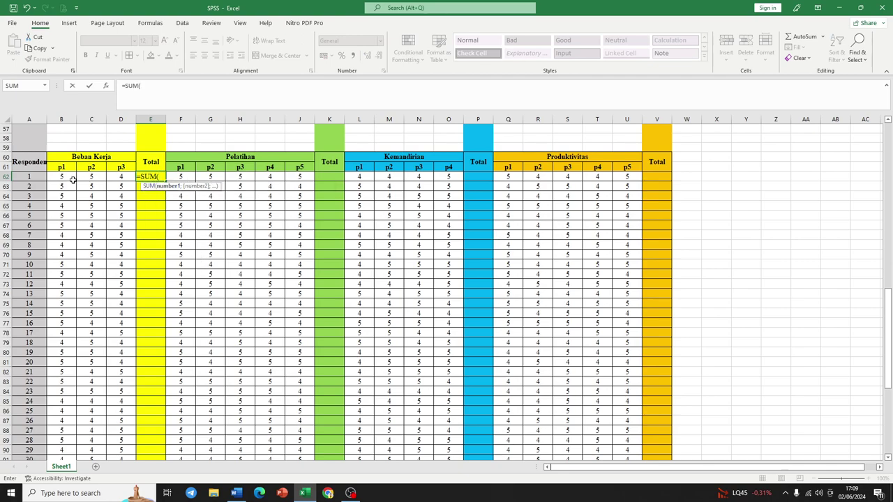
left_click_drag(57, 176, 116, 182)
type(")")
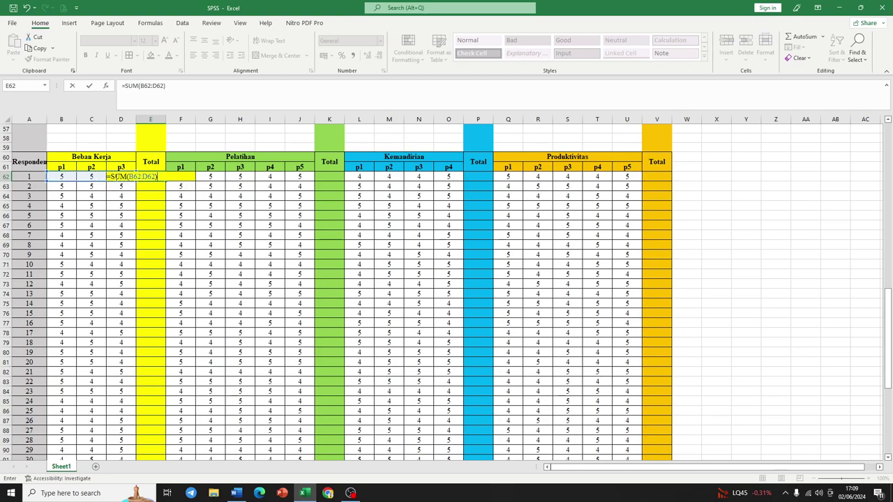
left_click(149, 179)
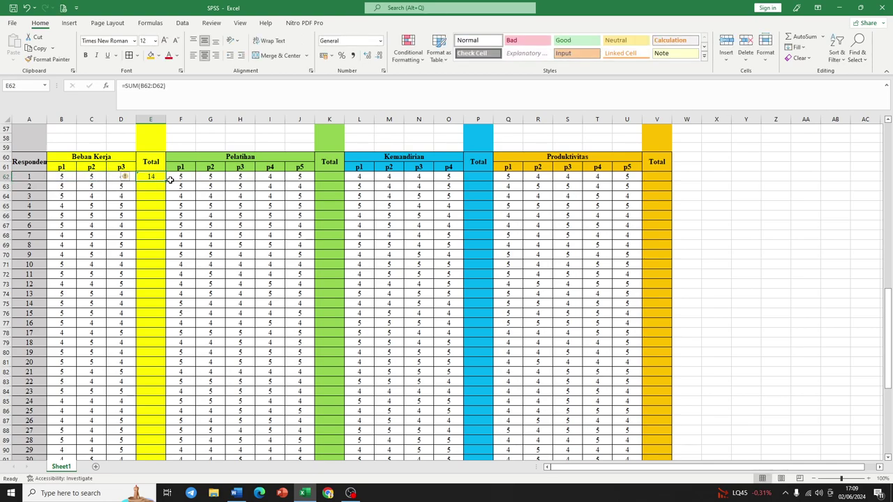
double_click(165, 181)
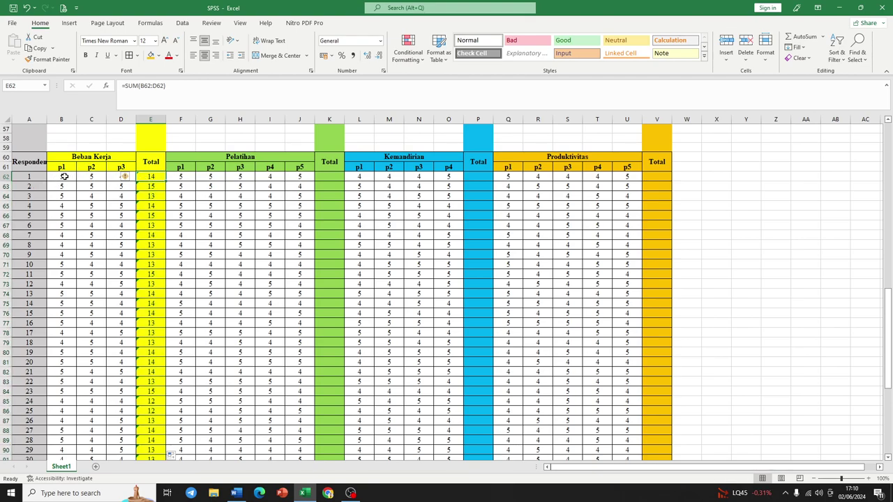
left_click(192, 156)
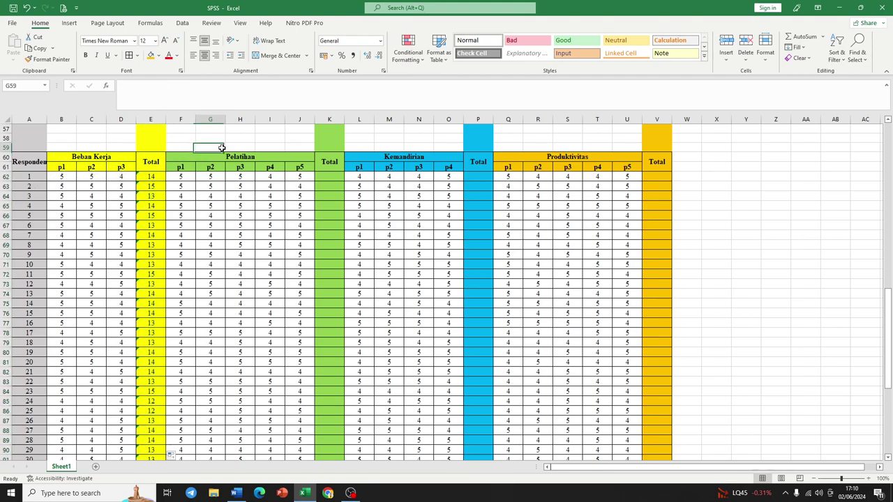
left_click(154, 176)
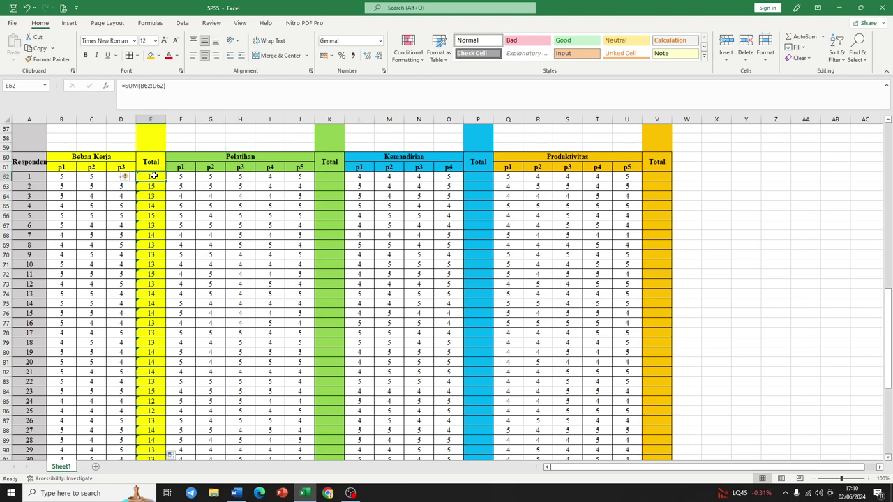
- Enter =SUM(F62:J62) in the Pelatihan Total cell K62 and fill it down for all respondents
left_click(328, 176)
type("=SUM(")
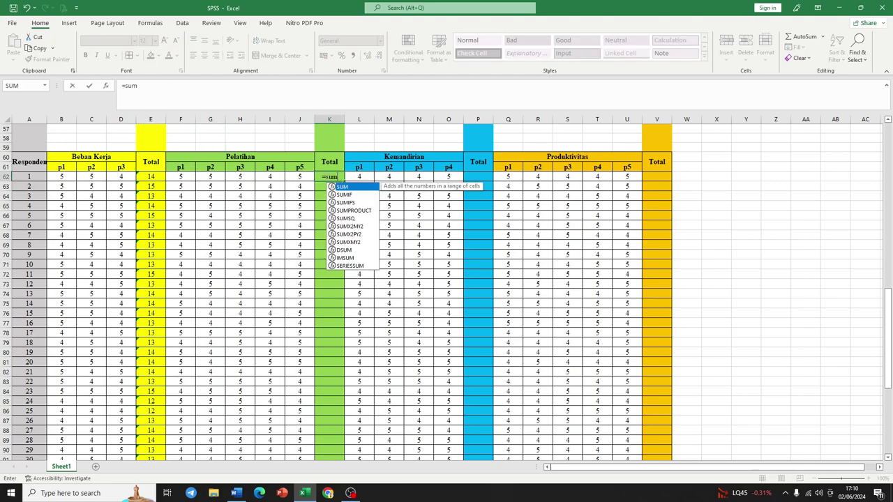
left_click_drag(182, 178, 300, 178)
key("Return")
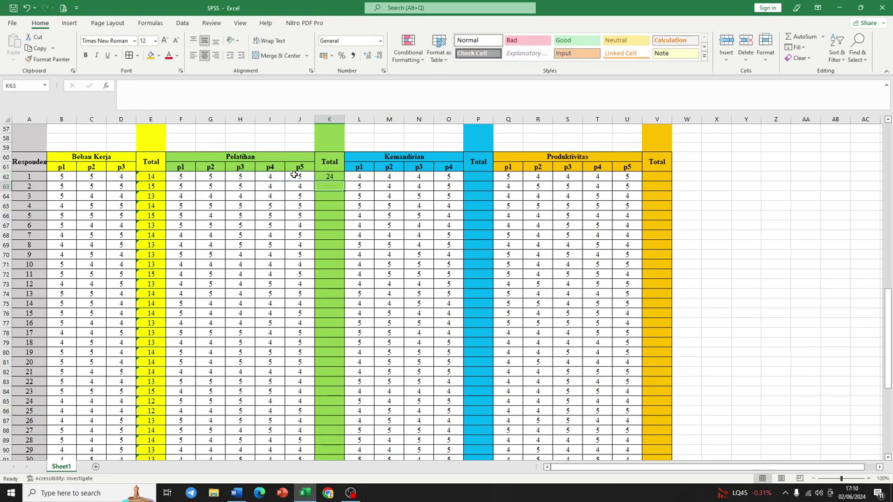
left_click(337, 178)
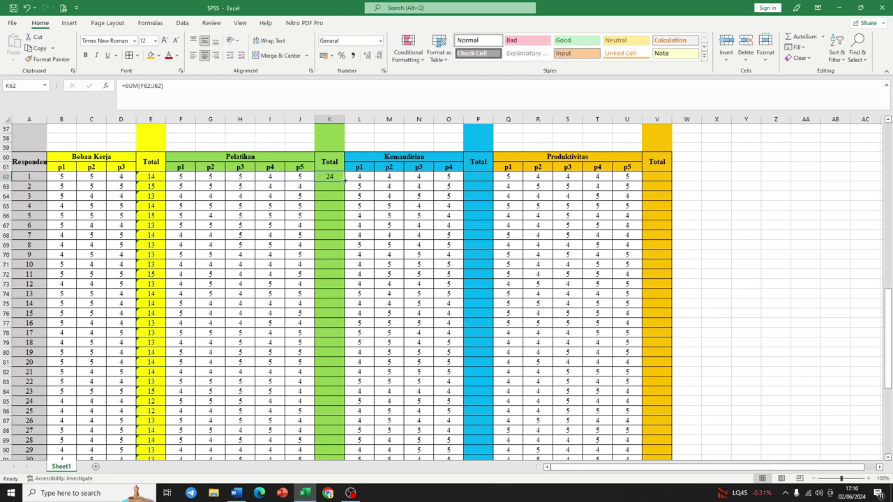
double_click(345, 181)
- Enter =SUM(L62:O62) in the Kemandirian Total cell P62 and fill it down for all respondents
left_click(473, 175)
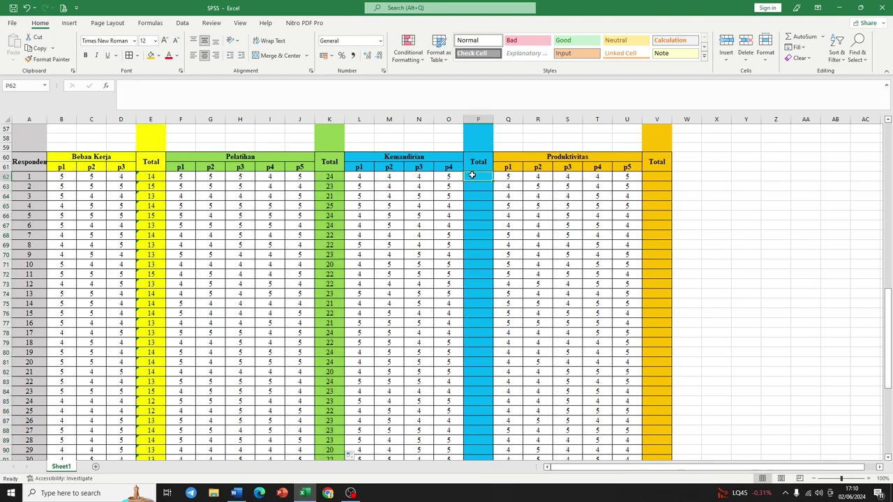
type("=SUM(")
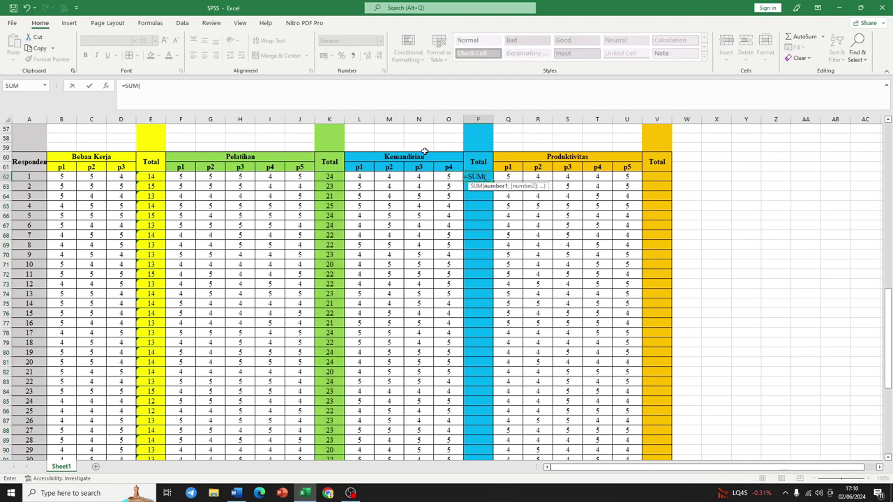
left_click_drag(357, 176, 446, 176)
key("Return")
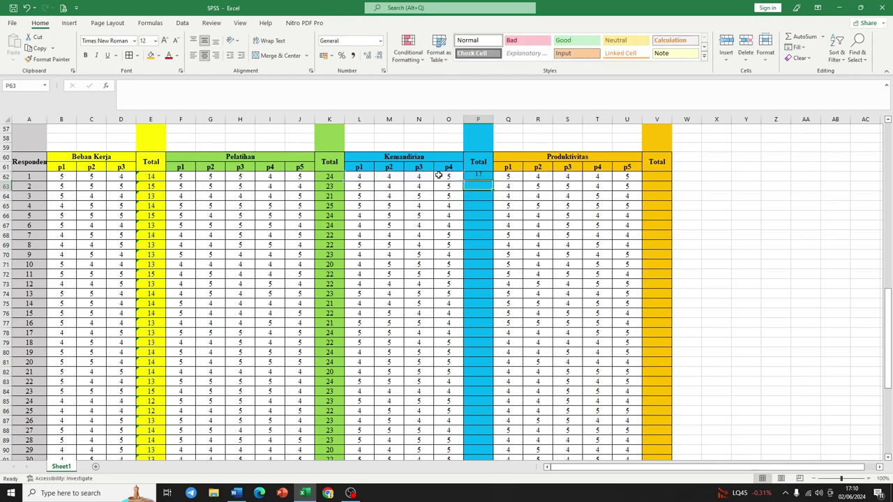
left_click(478, 177)
double_click(491, 180)
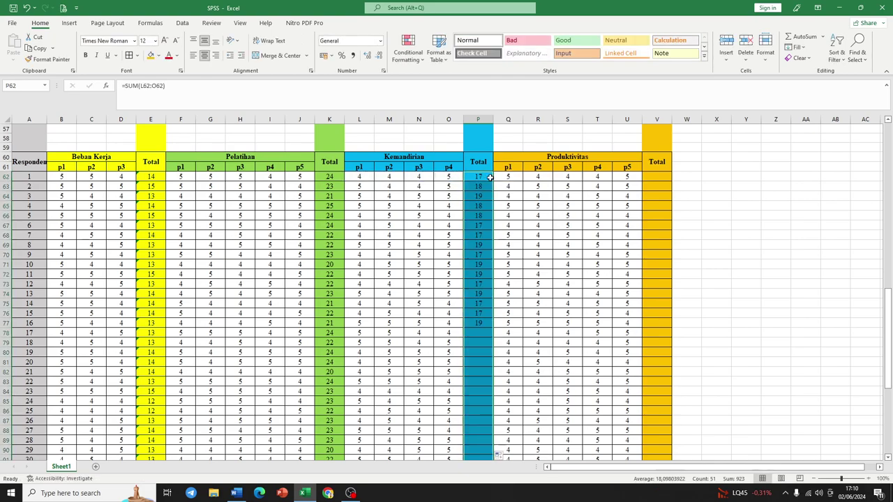
- Enter =SUM(Q62:U62) in the Produktivitas Total cell V62, fill it down, and check the last rows
left_click(664, 178)
type("=SUM(")
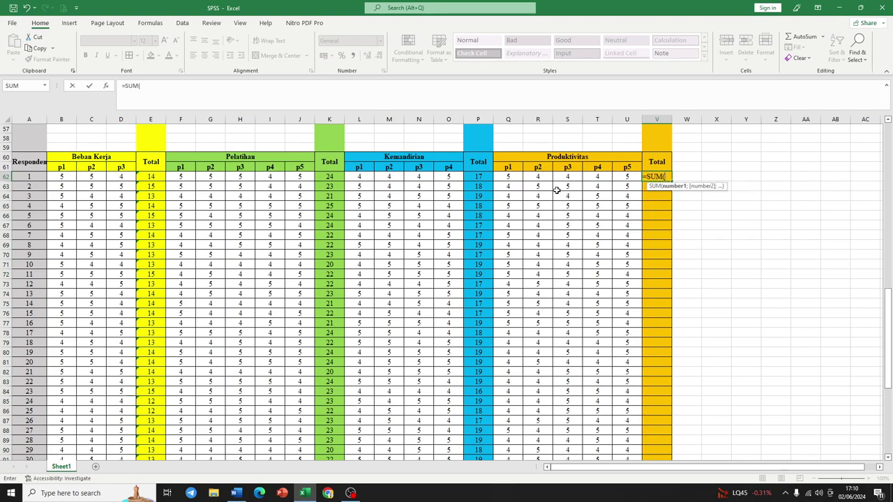
left_click_drag(508, 177, 625, 177)
key("ctrl+Return")
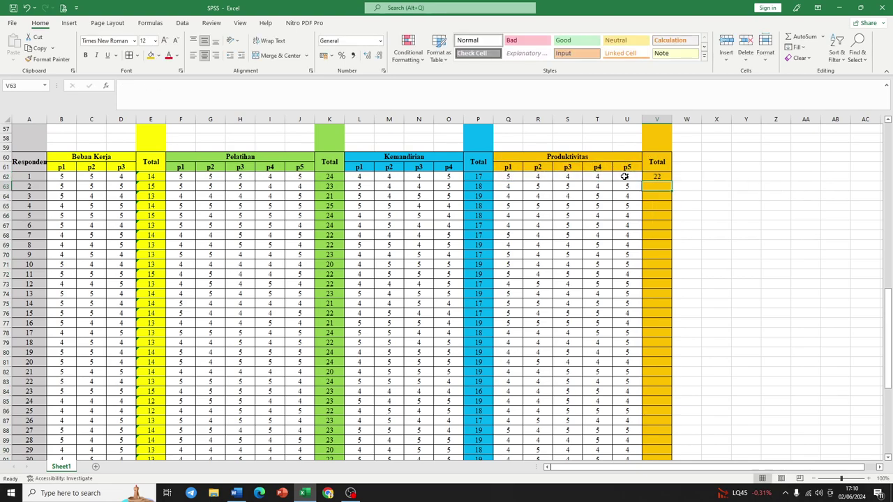
double_click(672, 182)
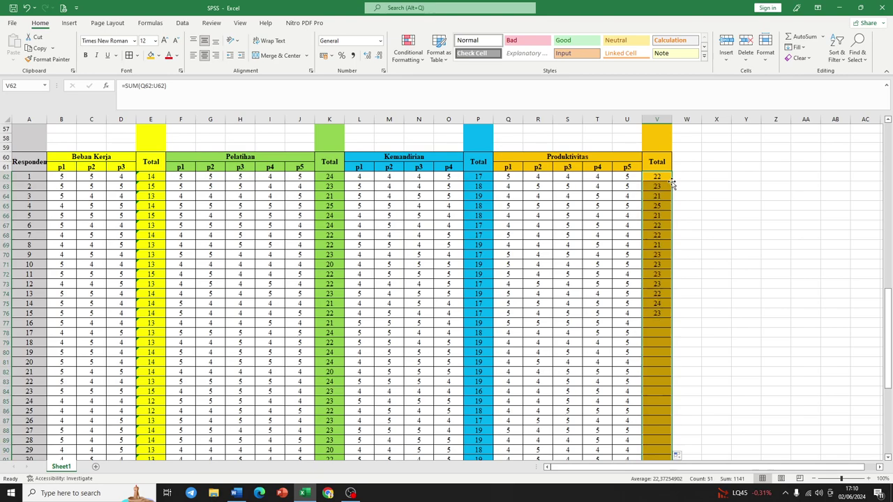
scroll(531, 238, "down", 13)
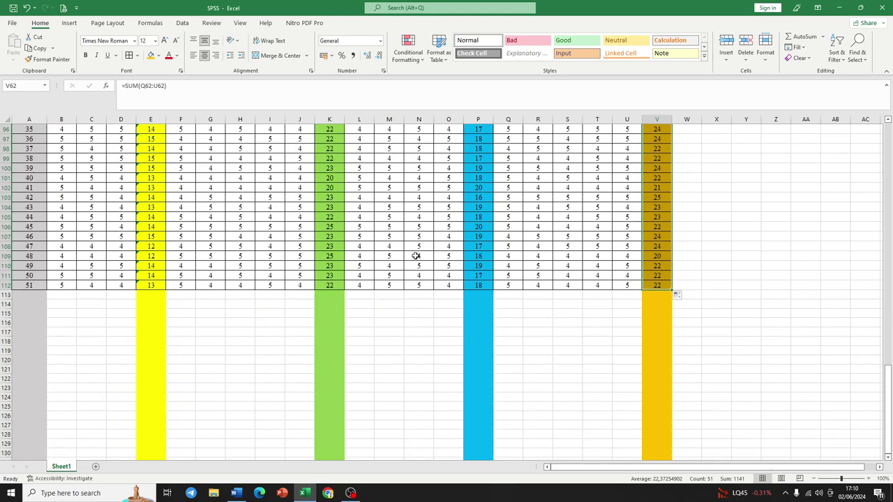
- Remove the fill colour from the empty cells A113:V130 below the last respondent
left_click_drag(28, 292, 664, 453)
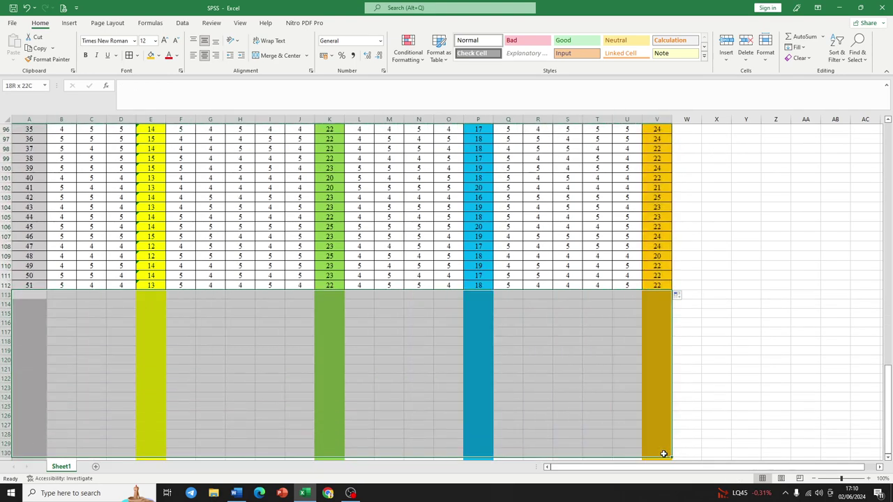
left_click(159, 56)
left_click(170, 160)
left_click(262, 369)
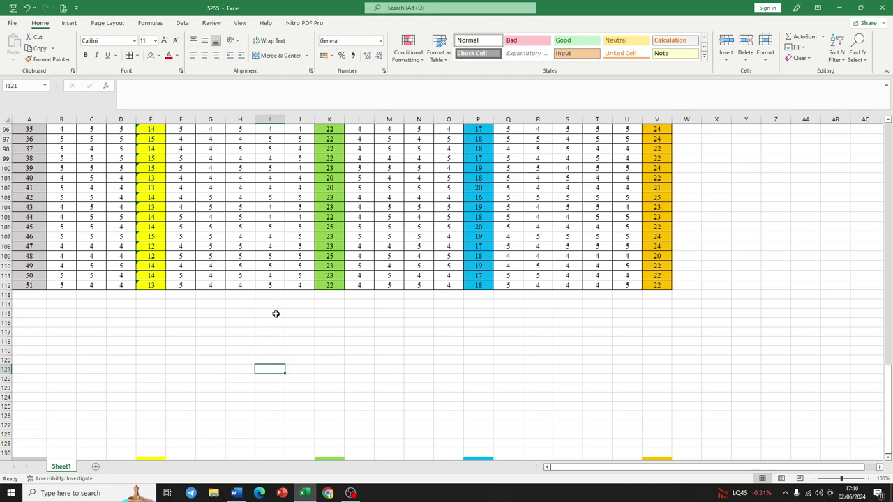
- Enter the label "Korelasi :" in A114 below the table and make it bold
left_click(27, 305)
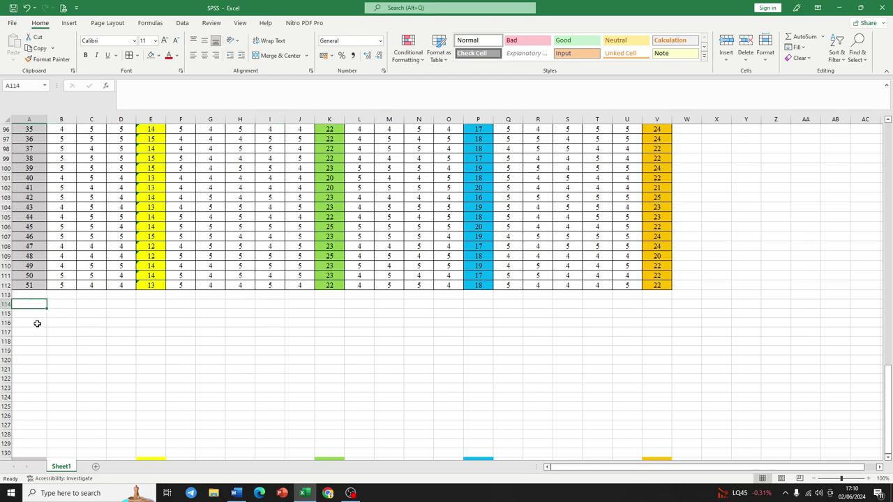
type("Korelasi :")
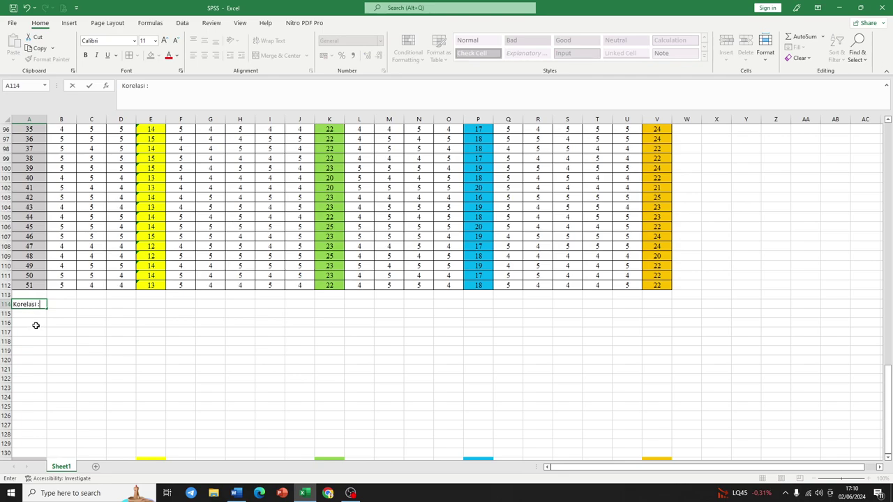
key("ctrl+b")
key("Return")
left_click(34, 304)
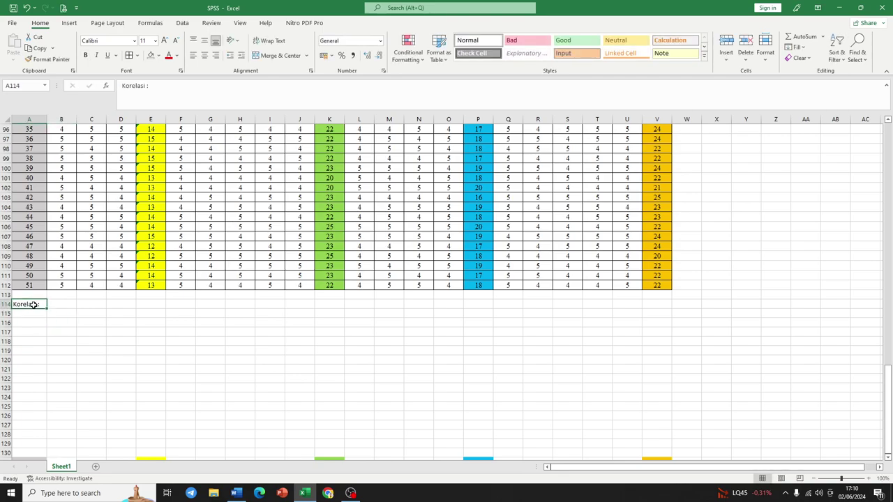
key("ctrl+b")
left_click(32, 315)
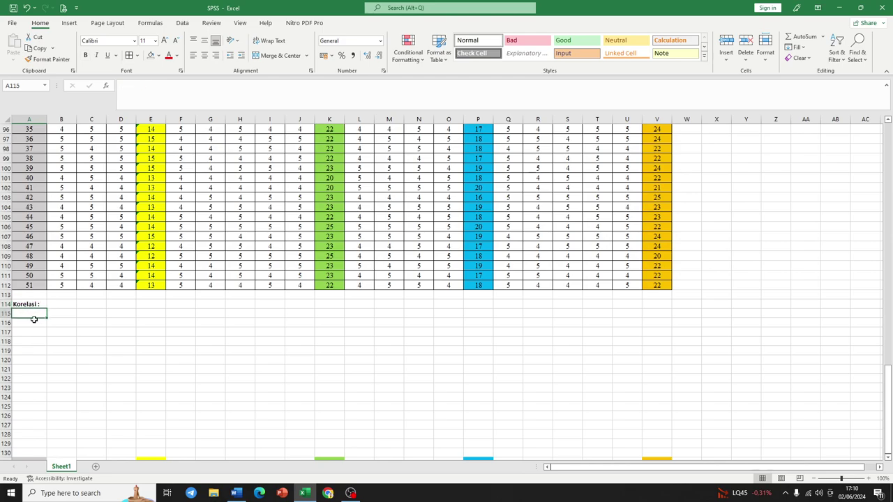
type("=")
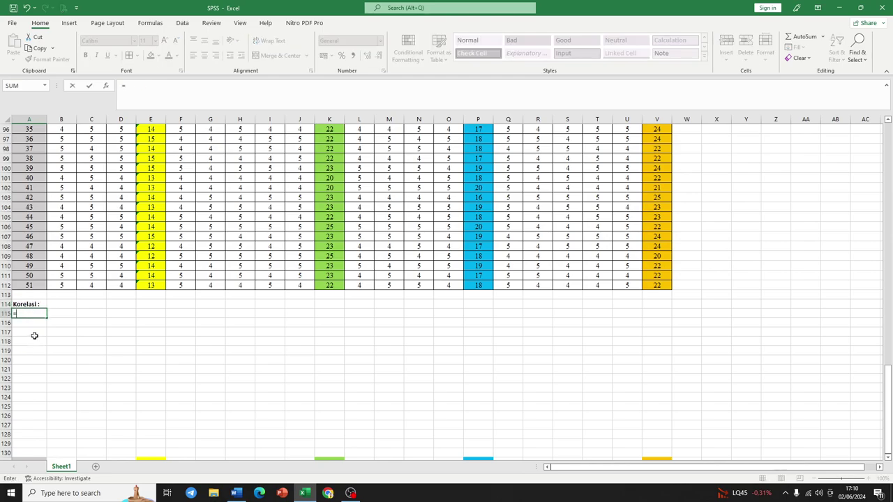
type("co")
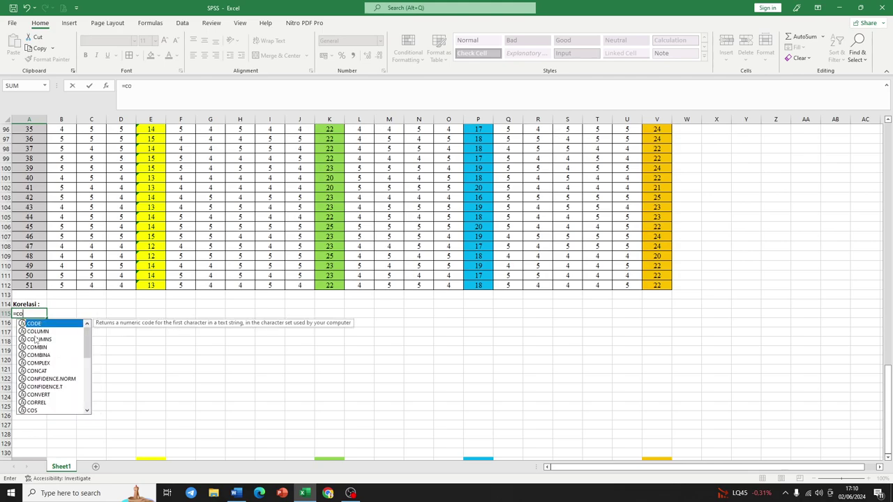
type("r")
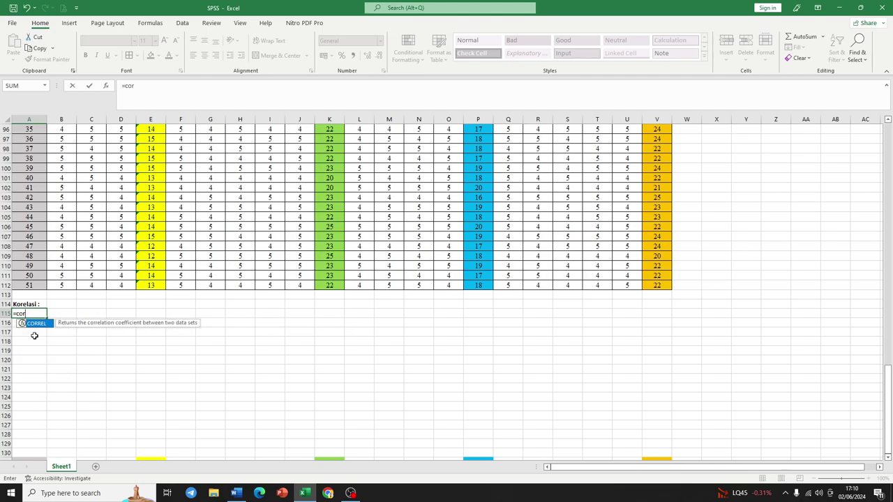
key("Tab")
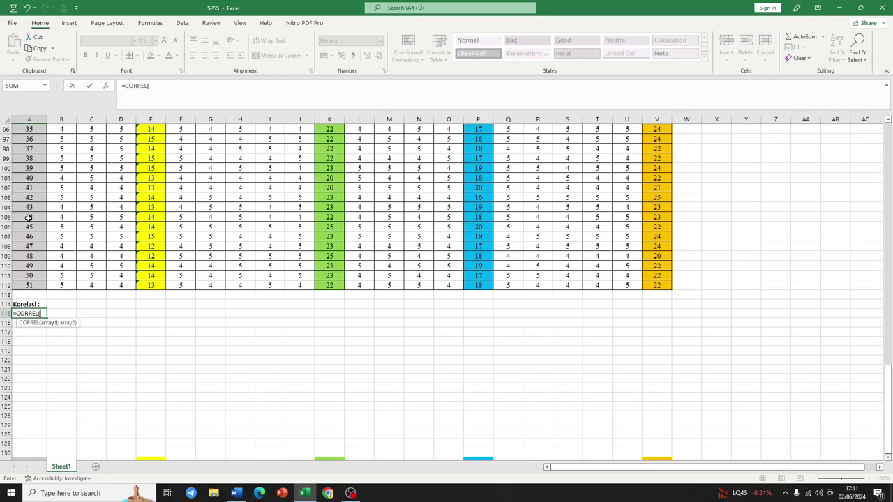
left_click(85, 320)
key("Escape")
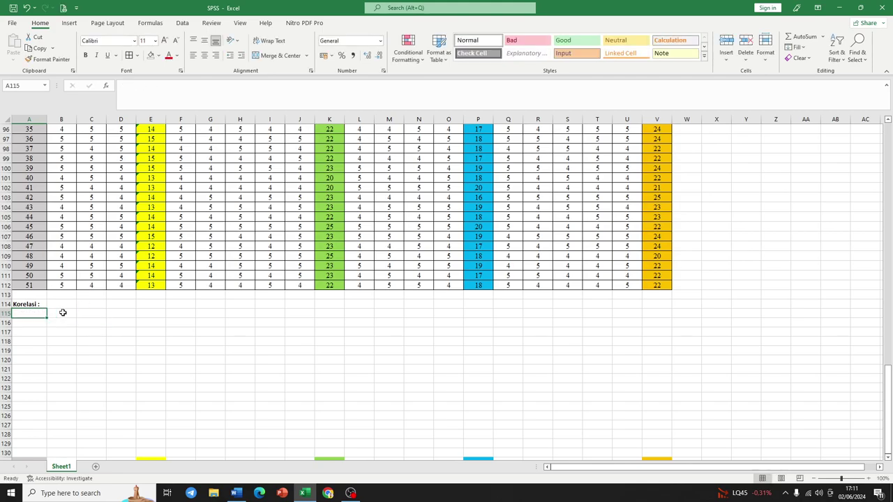
- Enter =CORREL(B62:B112;E62:E112) in B115 to correlate the first Beban Kerja item with its Total column
left_click(63, 313)
scroll(63, 140, "up", 16)
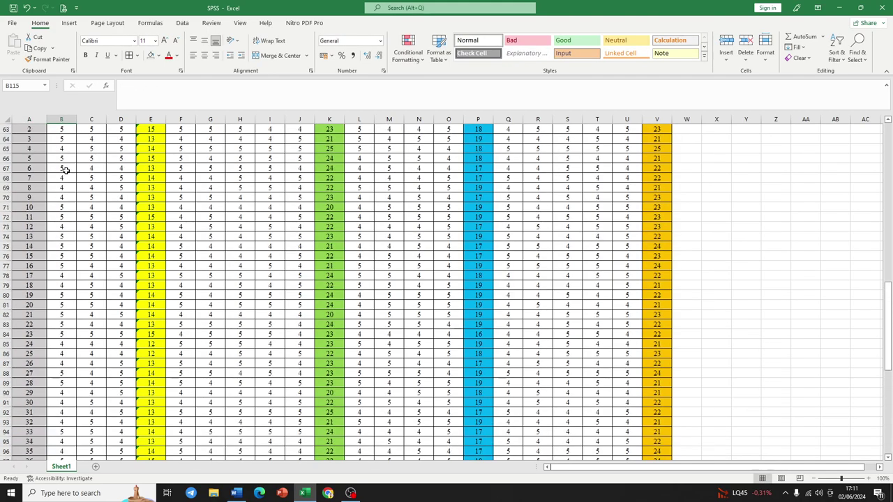
scroll(60, 218, "down", 15)
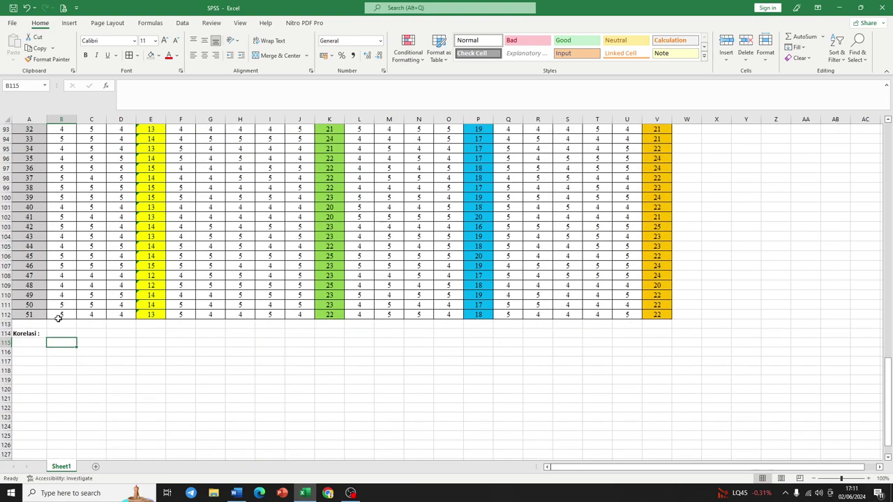
type("=cor")
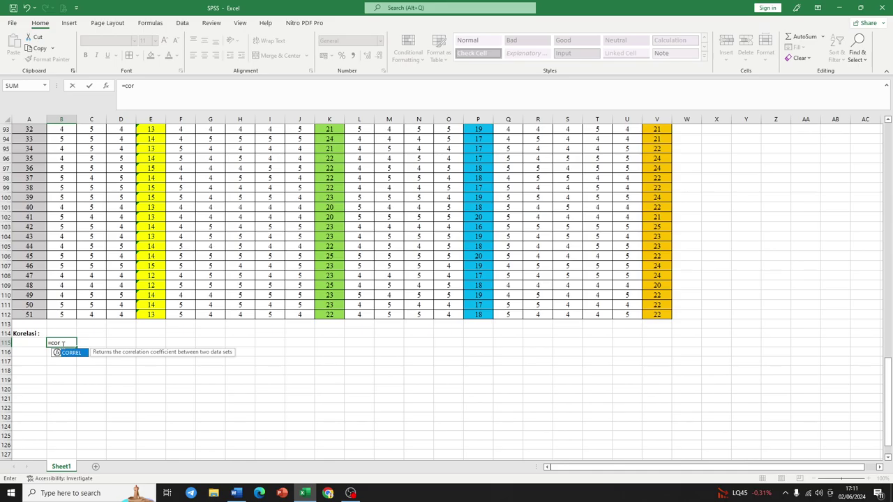
key("Tab")
scroll(64, 167, "up", 11)
left_click_drag(62, 149, 63, 439)
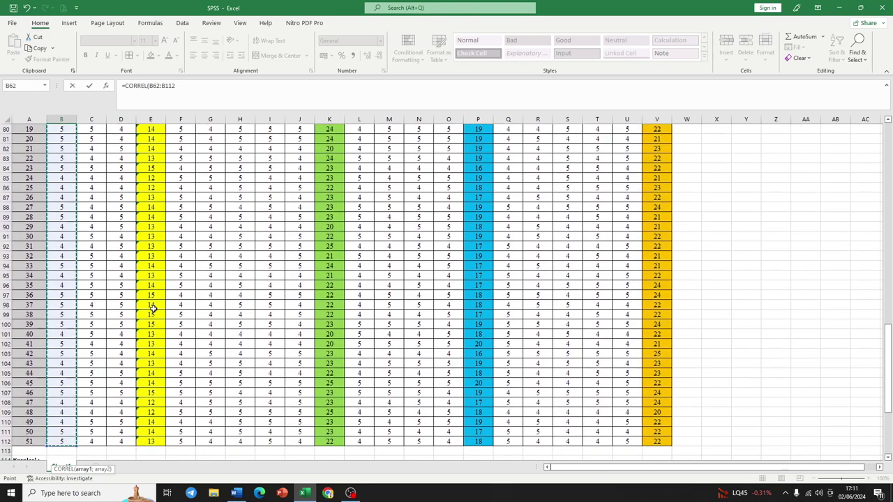
scroll(115, 377, "down", 3)
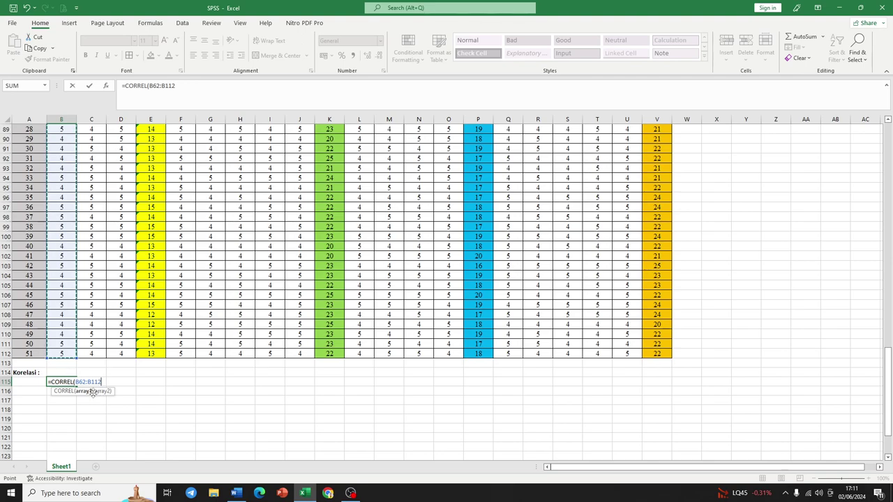
type(";")
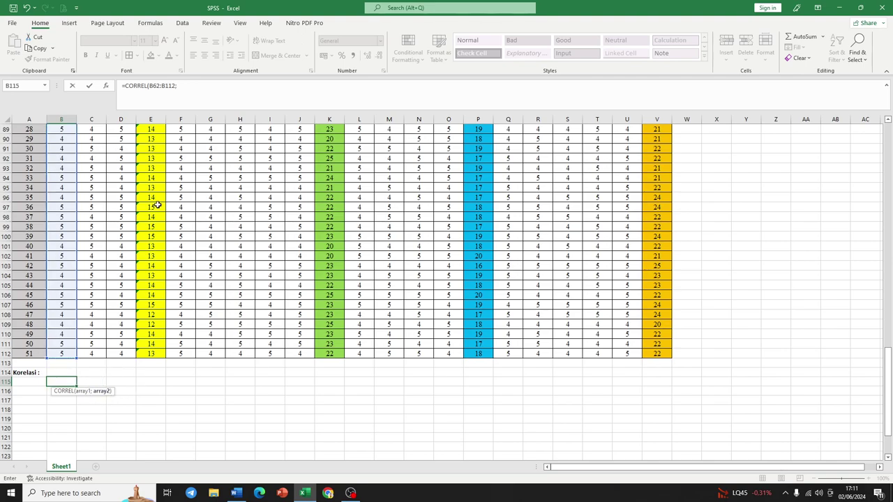
scroll(157, 204, "up", 13)
left_click_drag(146, 242, 154, 415)
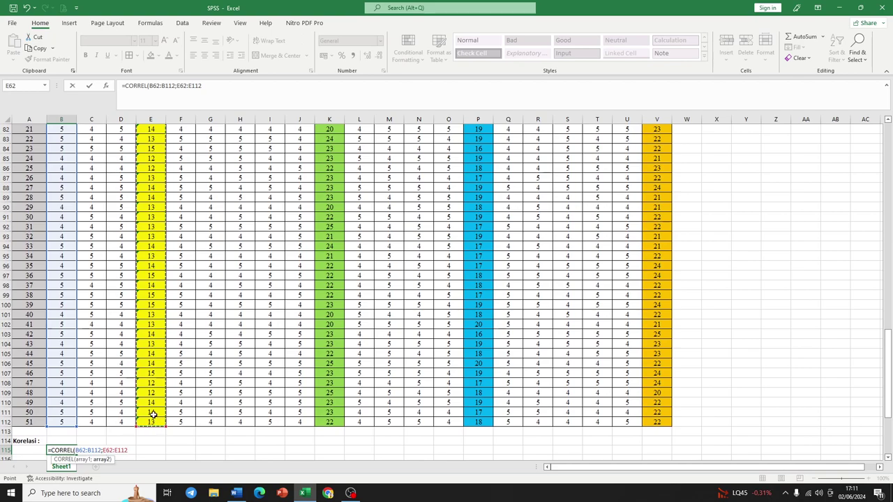
key("Return")
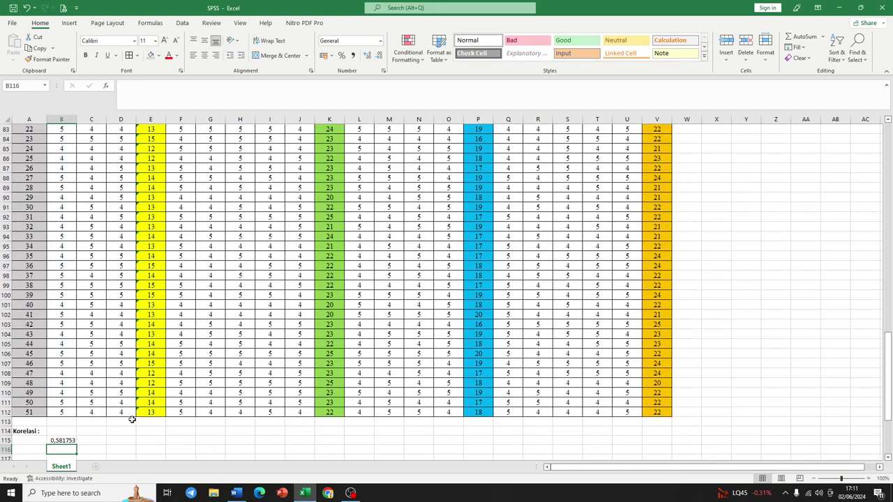
- Try to extend the correlation formula from B115 to C115, check its references, and clear the copy
key("Up")
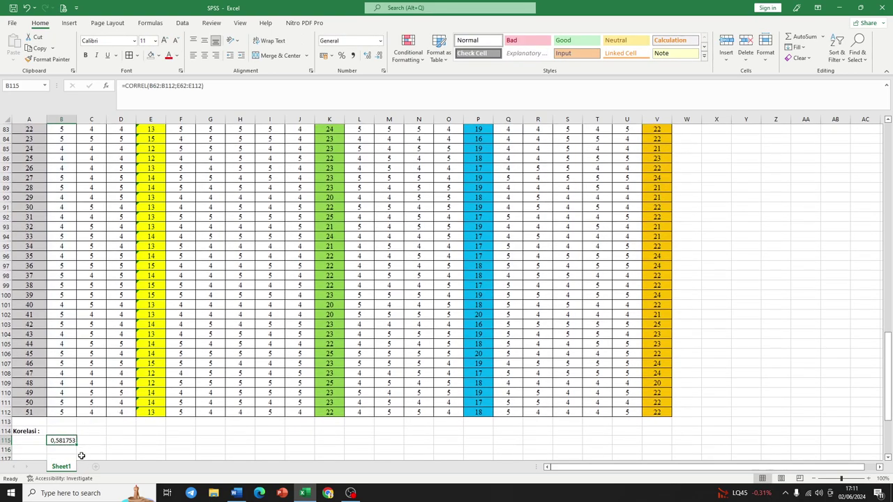
left_click_drag(77, 444, 99, 443)
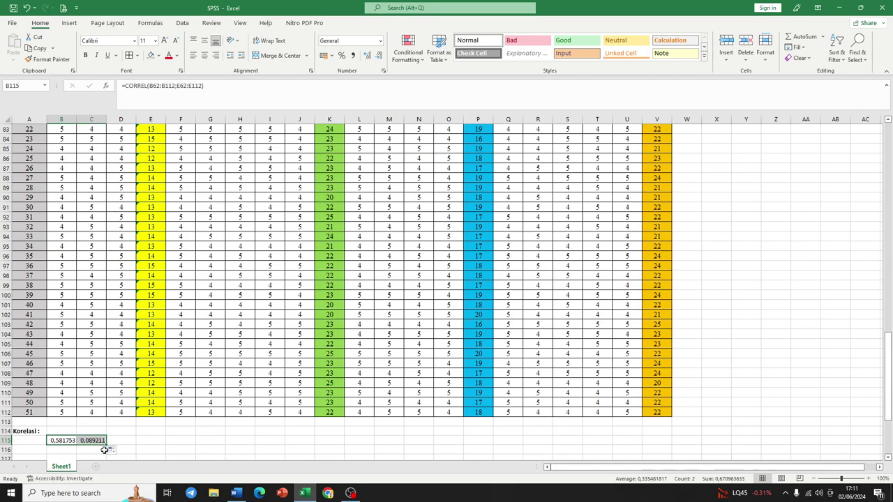
left_click(93, 440)
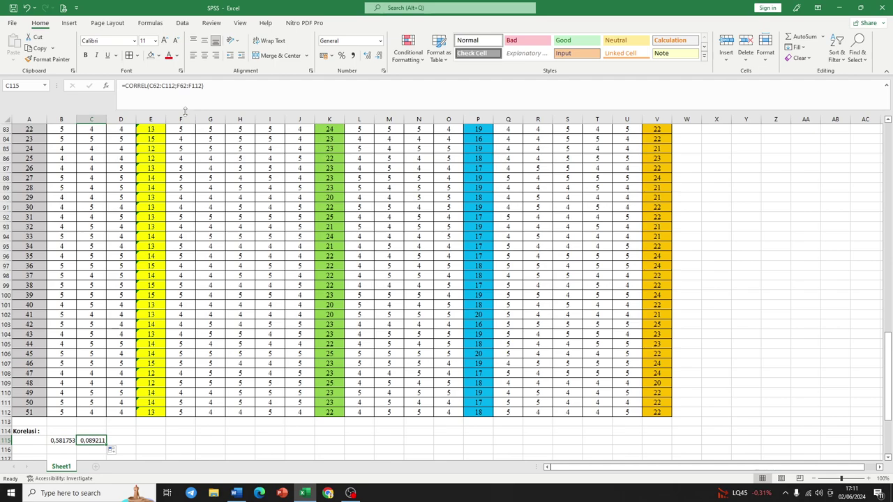
key("Delete")
- Make the Total range in B115's formula absolute, giving =CORREL(B62:B112;$E$62:$E$112)
left_click(73, 441)
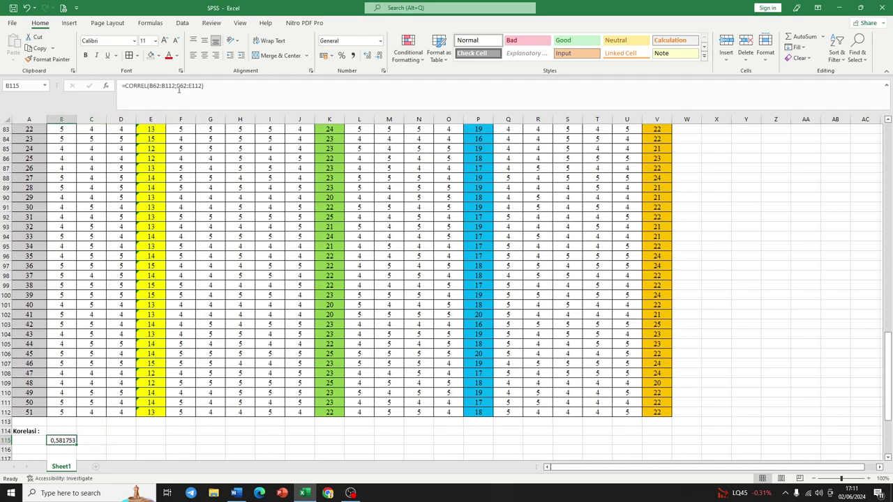
left_click(177, 86)
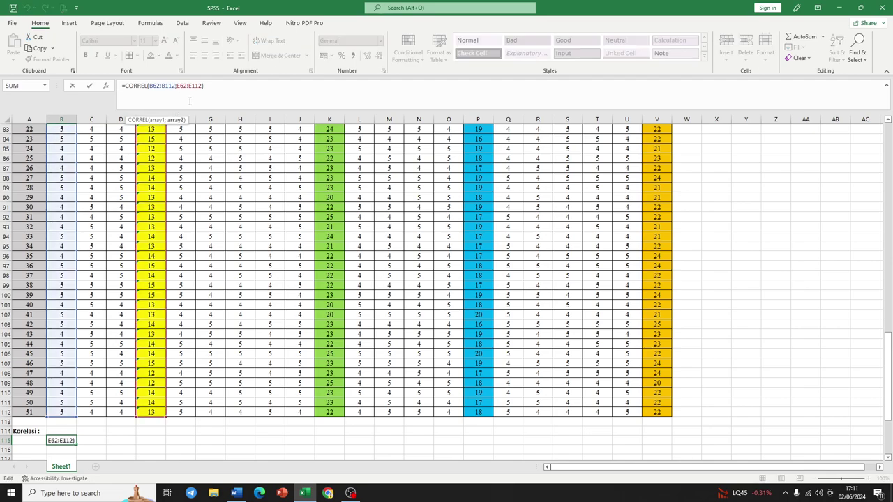
type("$E$")
key("Right")
type("$E$")
key("Return")
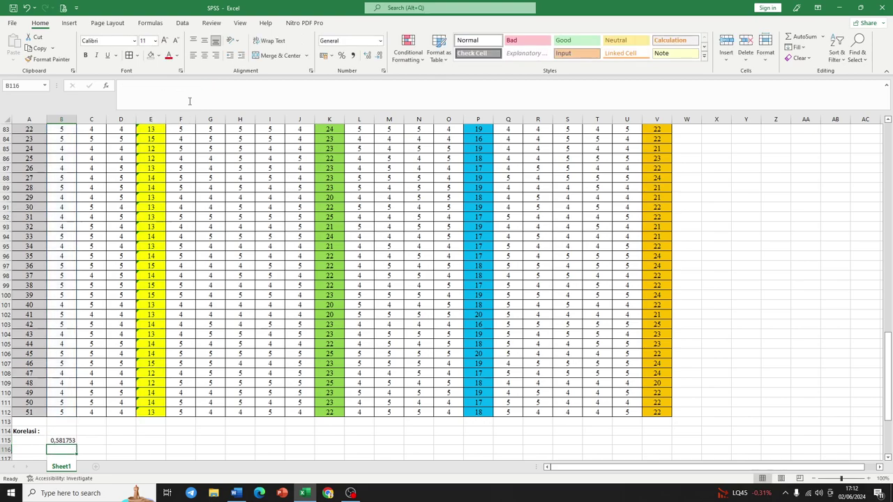
- Fill the correlation formula from B115 across to D115 and check the copied formulas
left_click(66, 441)
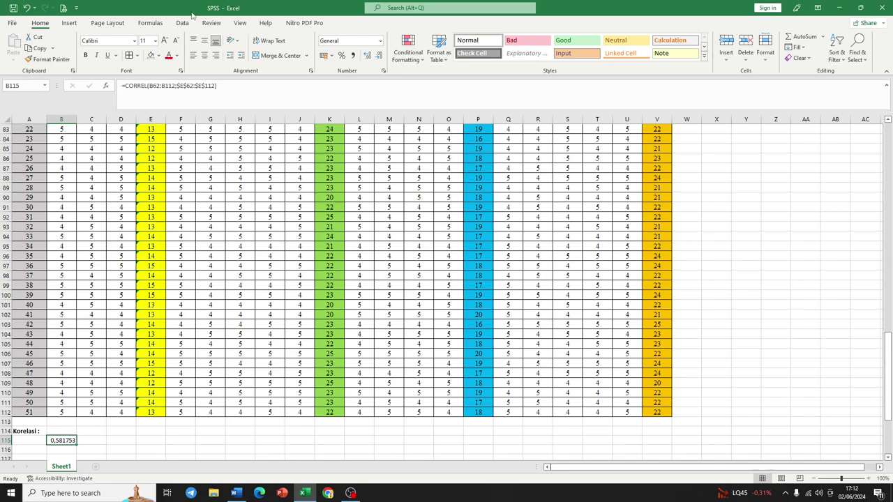
left_click_drag(76, 445, 136, 443)
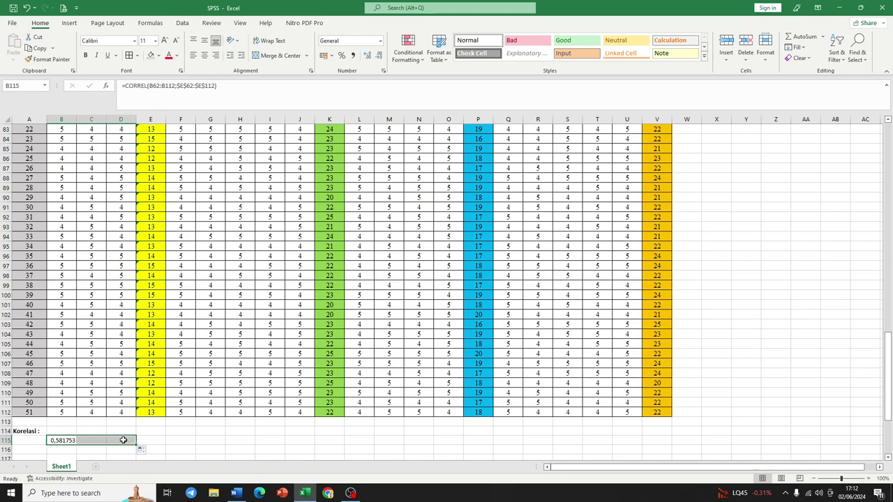
left_click(92, 441)
left_click(122, 441)
left_click(63, 441)
left_click(89, 442)
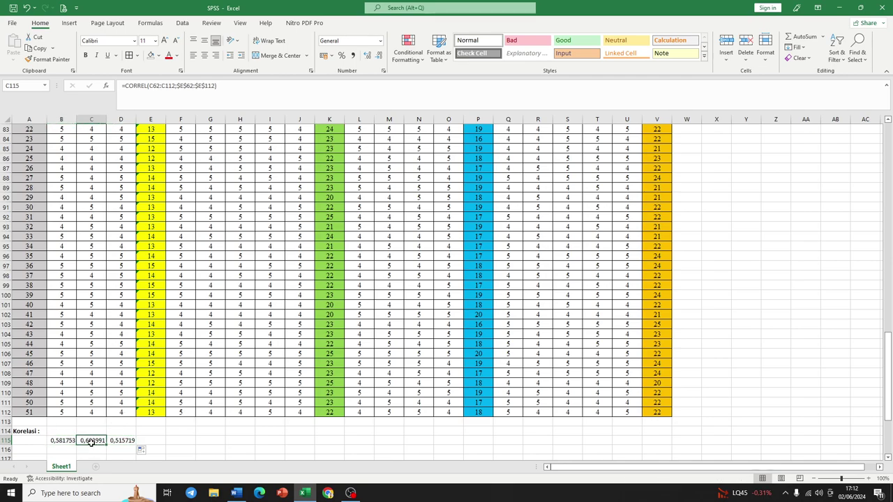
left_click(121, 441)
left_click(63, 441)
scroll(53, 346, "down", 3)
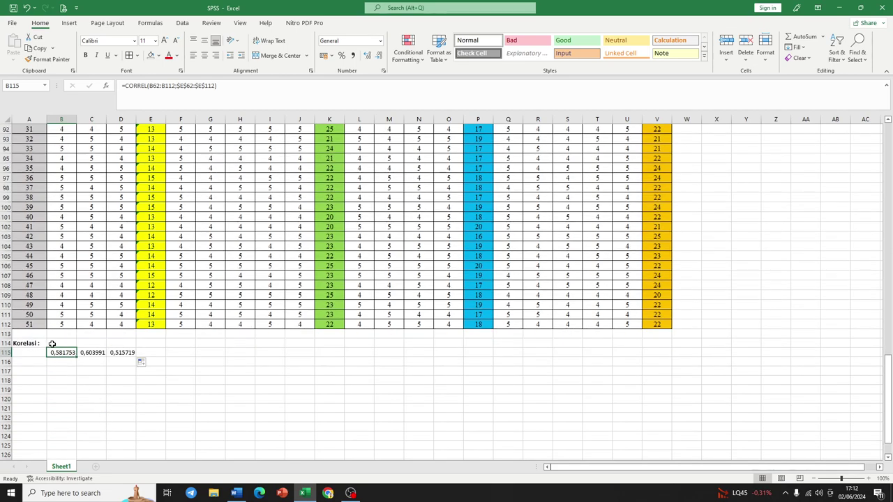
- Enter 0.7 in B114 beside the Korelasi label and review the correlations in B115:D115 against it
left_click(51, 345)
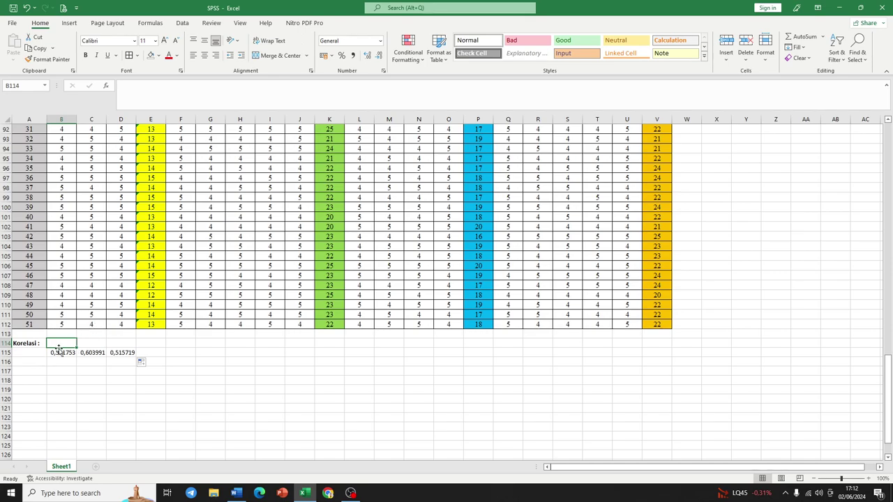
type("0")
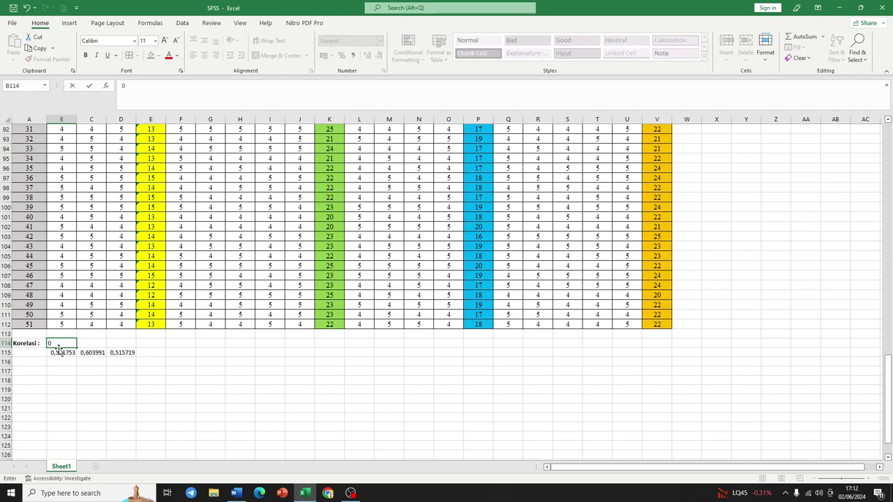
type(".7")
left_click(71, 371)
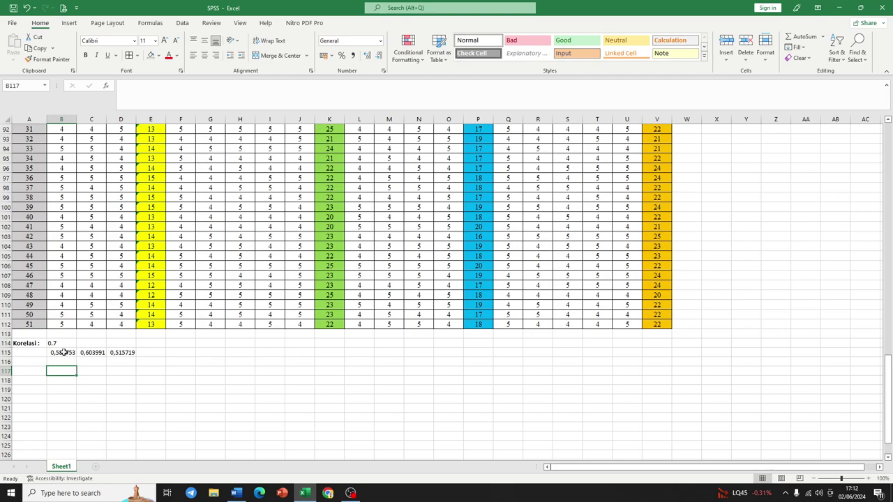
left_click(60, 355)
key("Right")
key("Right")
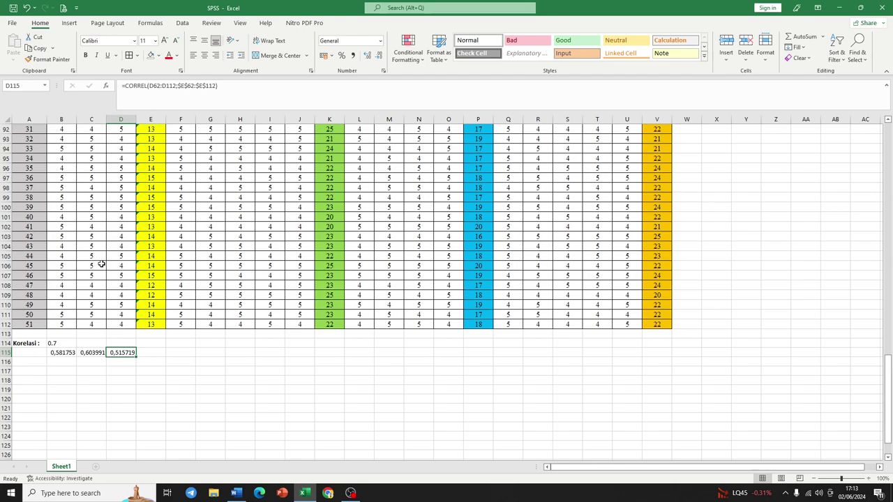
- Look over the last respondents' Beban Kerja answers and change respondent 51's first answer in B112 to 4
left_click(81, 325)
left_click(98, 324)
left_click(122, 324)
left_click(124, 315)
left_click(94, 314)
left_click(70, 305)
left_click(115, 315)
left_click(65, 325)
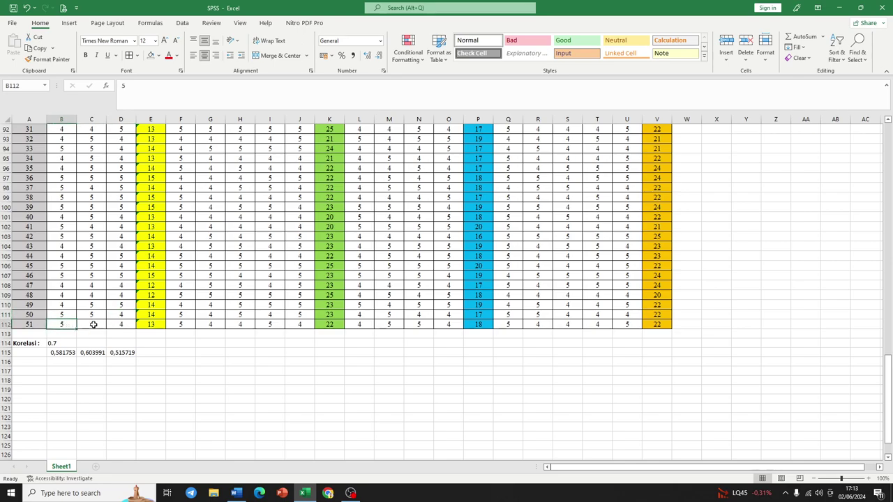
type("4")
left_click(123, 317)
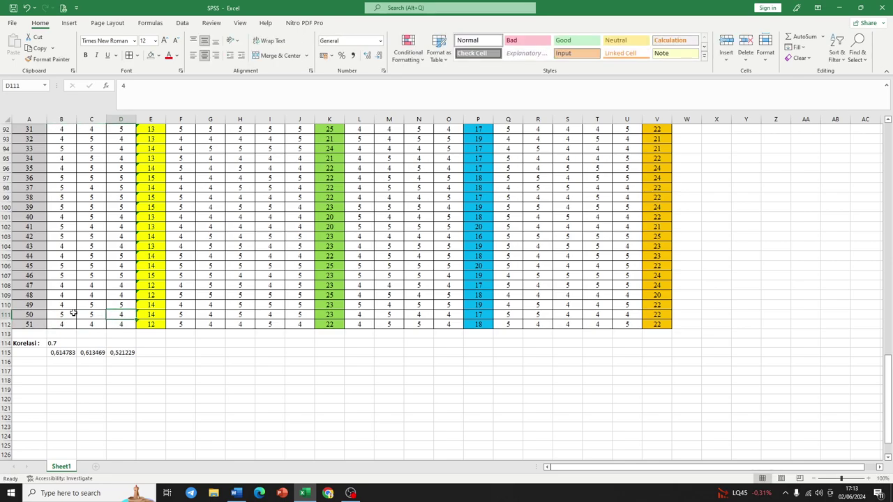
- Change the Beban Kerja answers in D111, D106 and B105 to 5, then review the updated correlations
type("5")
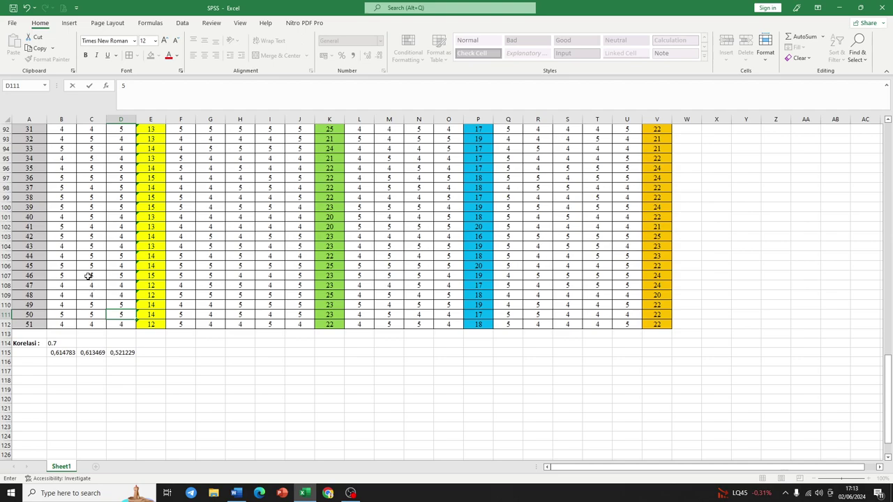
left_click(123, 267)
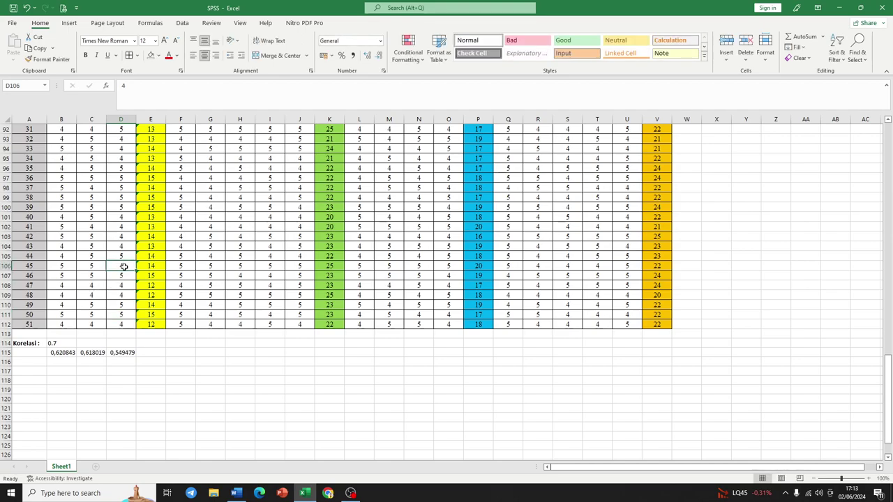
type("5")
left_click(72, 256)
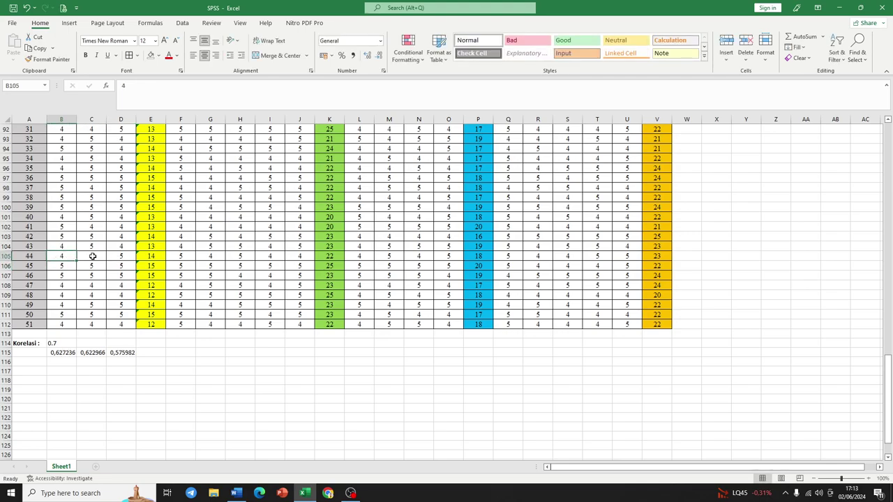
type("5")
left_click(115, 362)
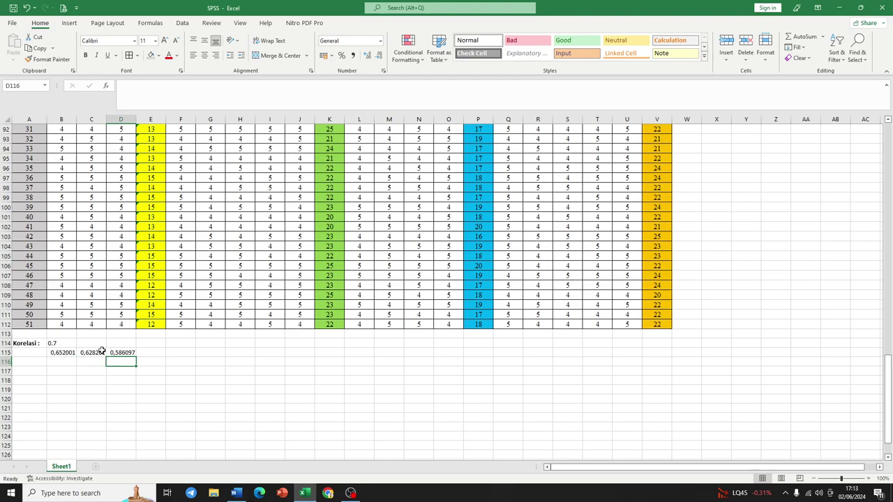
- Set the answers in D94 and C89 to 5 and those in D92 and D90 to 4, comparing the correlations with the 0.7 target
scroll(97, 183, "up", 1)
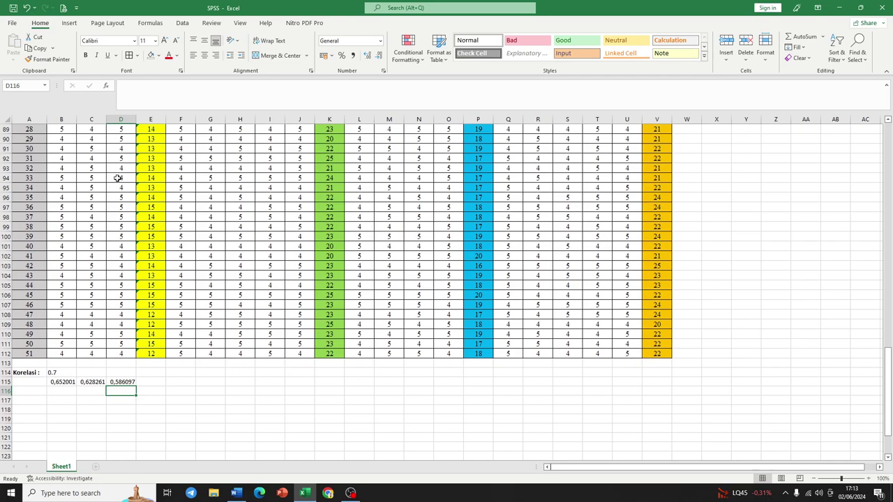
left_click(118, 179)
type("5")
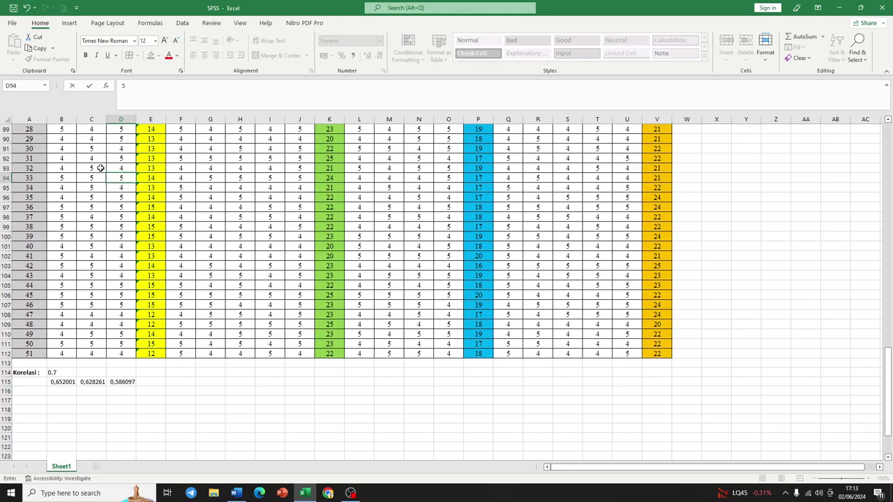
left_click(120, 160)
type("4")
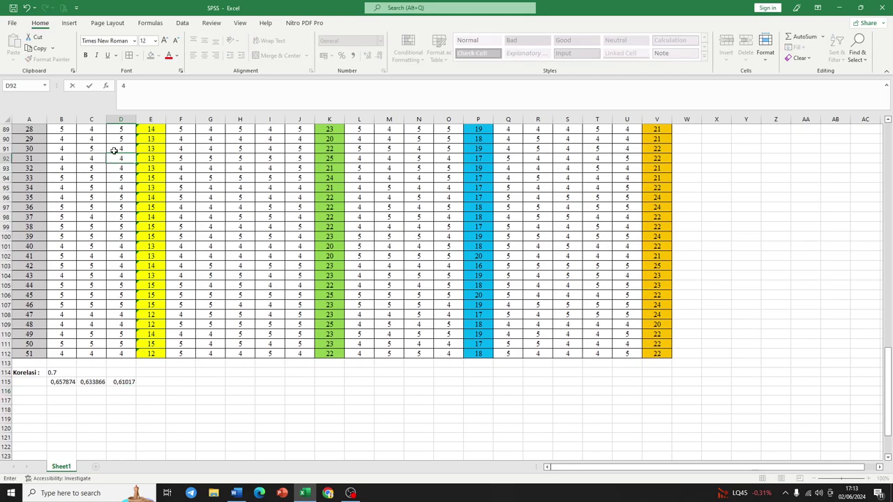
left_click(112, 140)
type("4")
left_click(93, 132)
type("5")
left_click(149, 374)
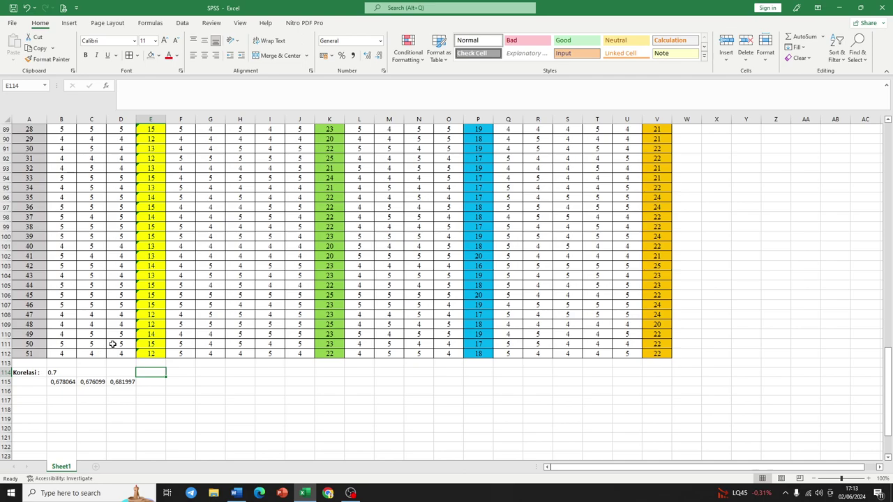
left_click(59, 370)
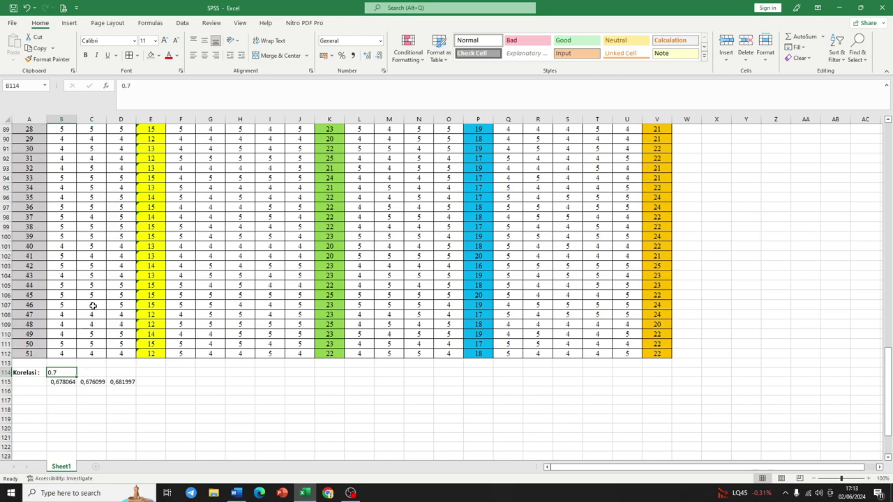
- Set C82, D81 and D80 to 5, re-enter respondent 18's answer in C79, and recheck the correlations in B115:D115
scroll(90, 327, "up", 2)
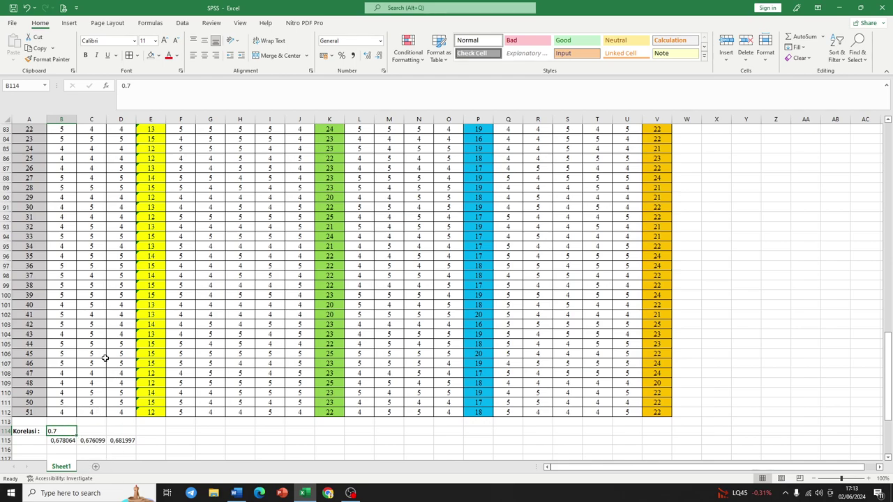
scroll(77, 288, "up", 3)
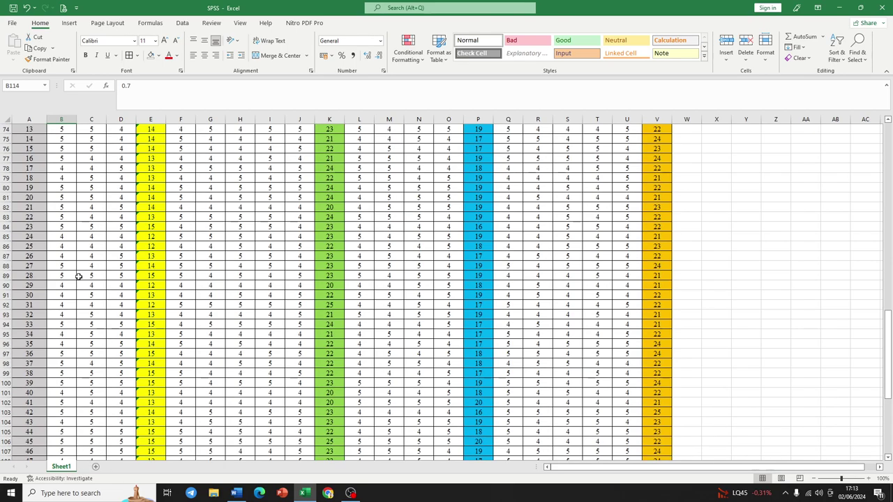
left_click(93, 209)
type("5")
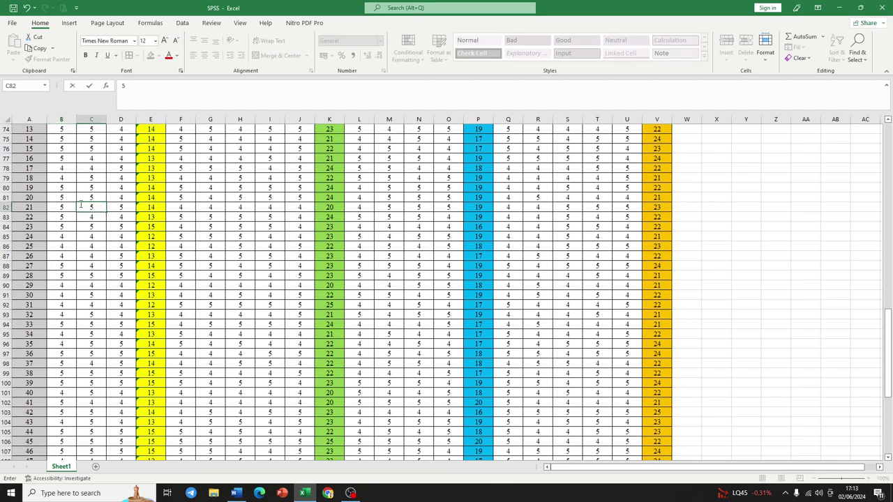
left_click(121, 197)
type("5")
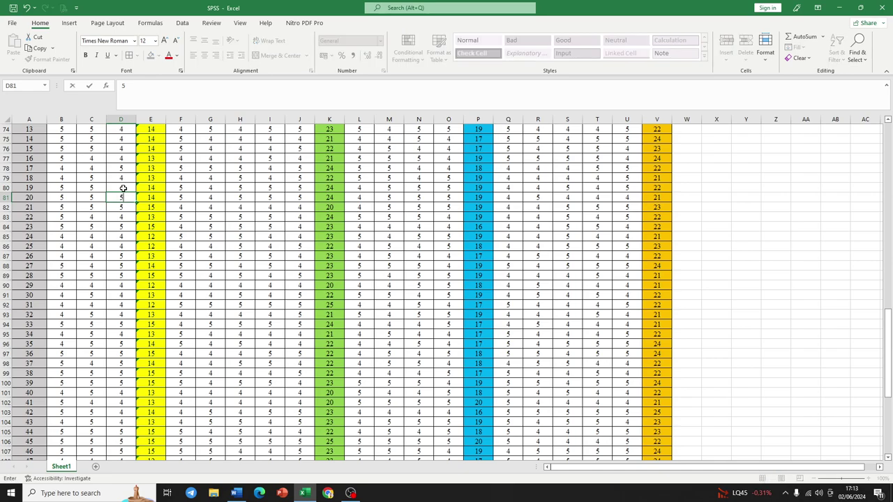
left_click(122, 187)
type("5")
left_click(94, 177)
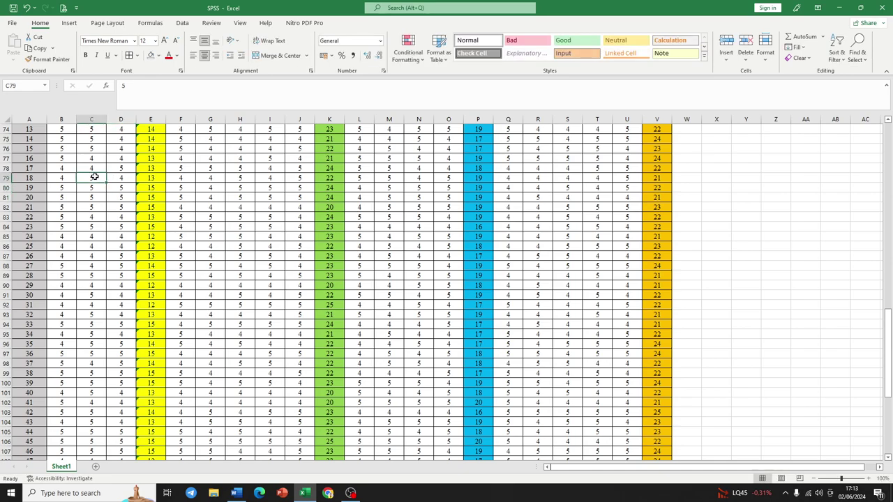
type("5")
scroll(116, 233, "down", 7)
left_click(97, 333)
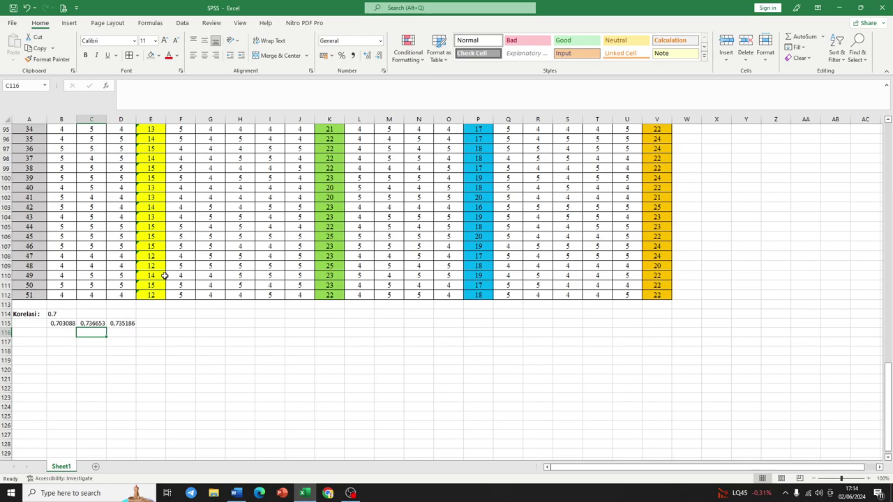
left_click(63, 326)
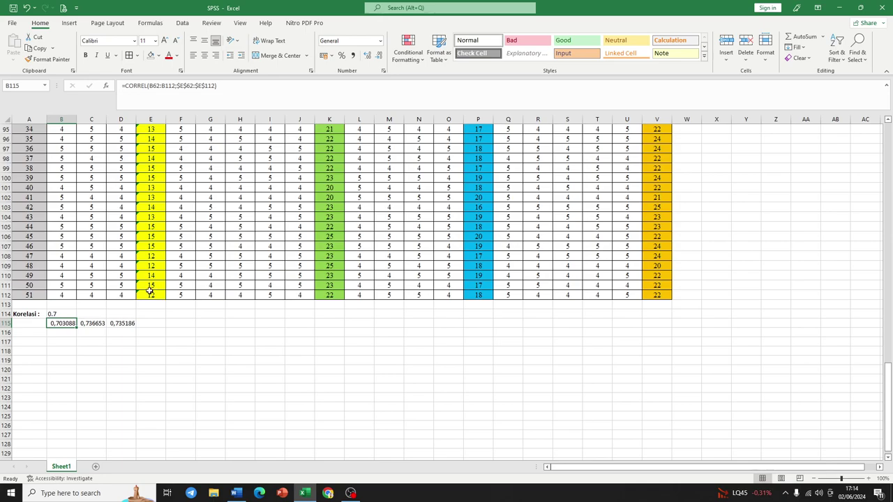
- Enter =CORREL(F62:F112;K62:K112) in F115 to correlate the second variable's first item with its green total column
left_click(183, 323)
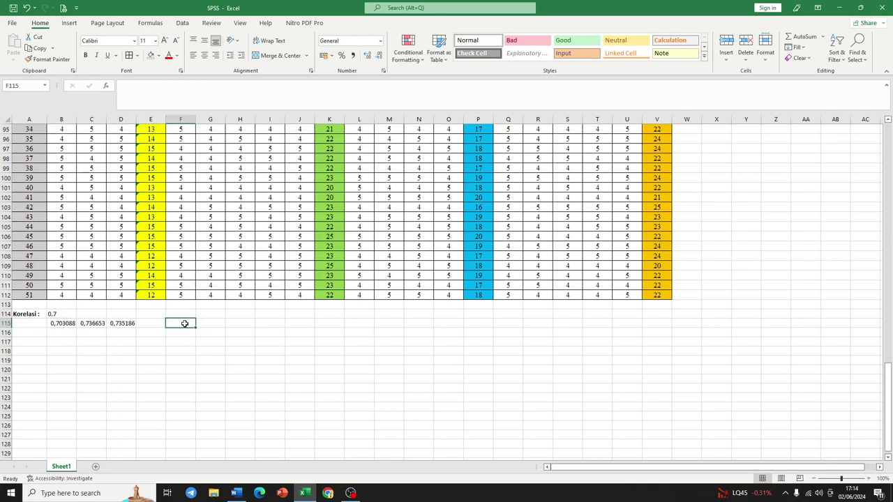
type("=coe")
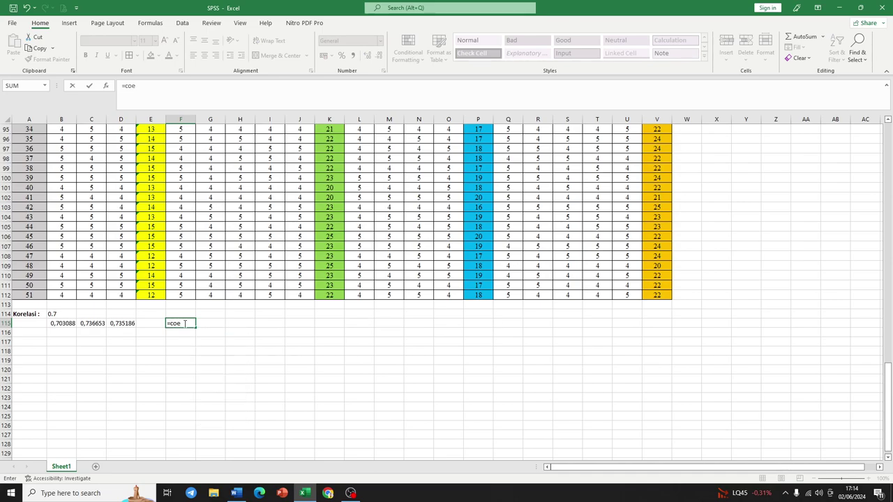
key("BackSpace")
type("r")
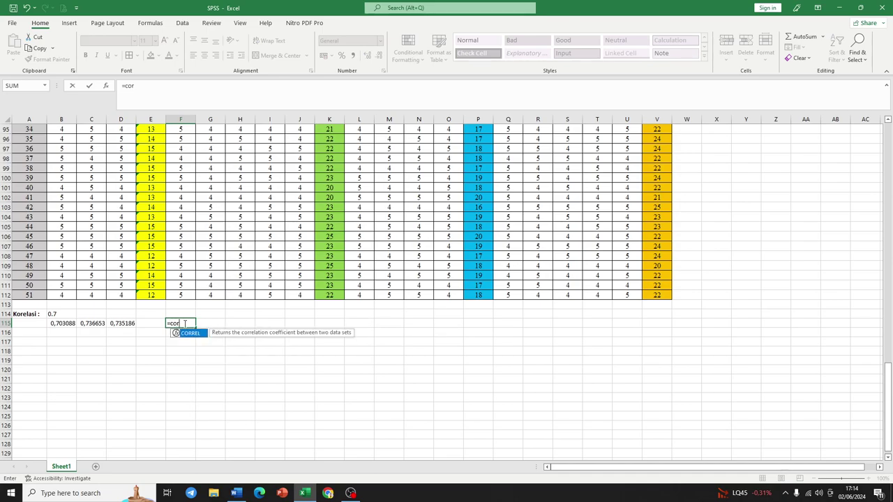
key("Tab")
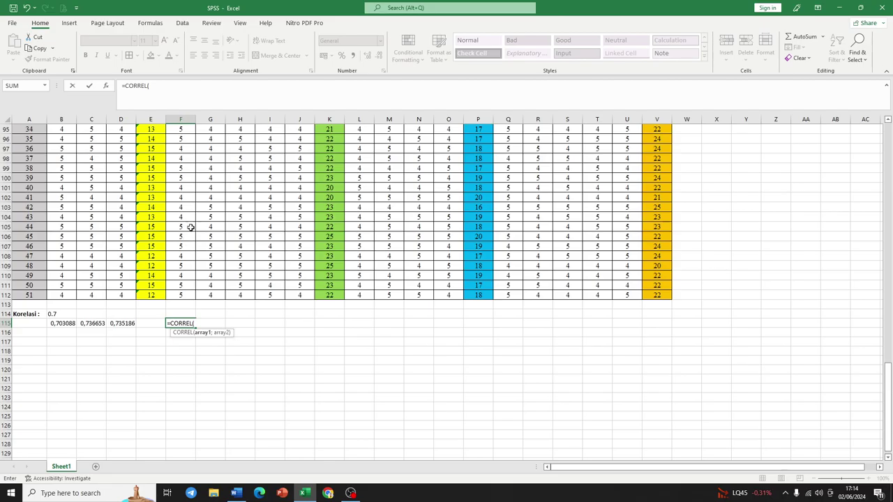
scroll(188, 234, "up", 12)
left_click_drag(180, 155, 190, 444)
type(";")
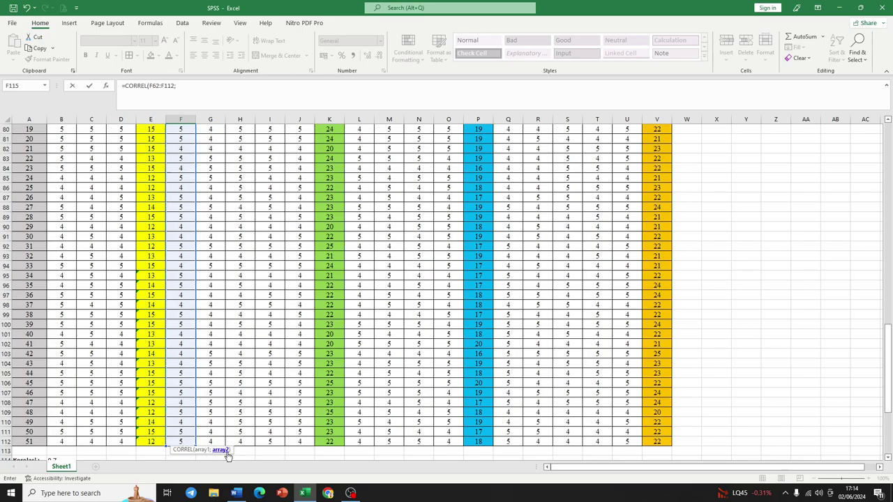
scroll(356, 182, "up", 9)
left_click_drag(331, 212, 338, 457)
key("Return")
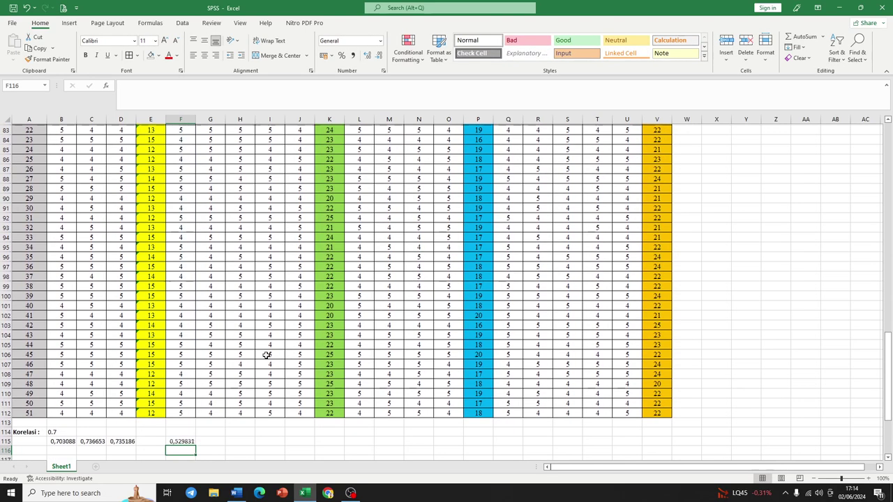
- Make the total range in F115's formula absolute, giving =CORREL(F62:F112;$K$62:$K$112)
scroll(268, 357, "down", 4)
left_click(187, 323)
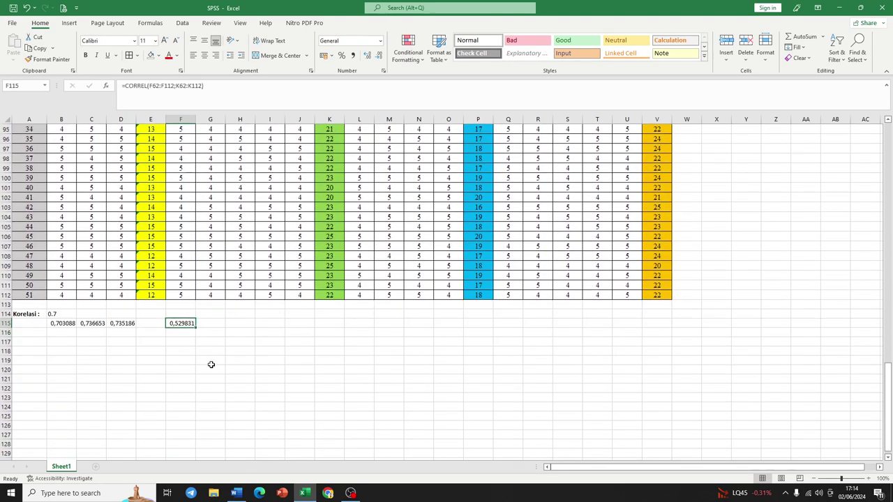
mouse_move(196, 326)
left_mouse_down()
mouse_move(293, 325)
mouse_move(193, 329)
left_mouse_up()
left_click(178, 86)
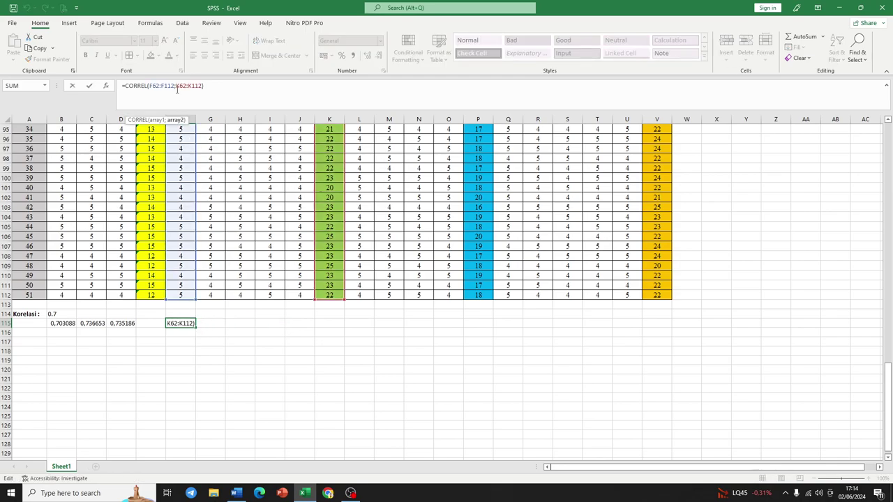
key("F4")
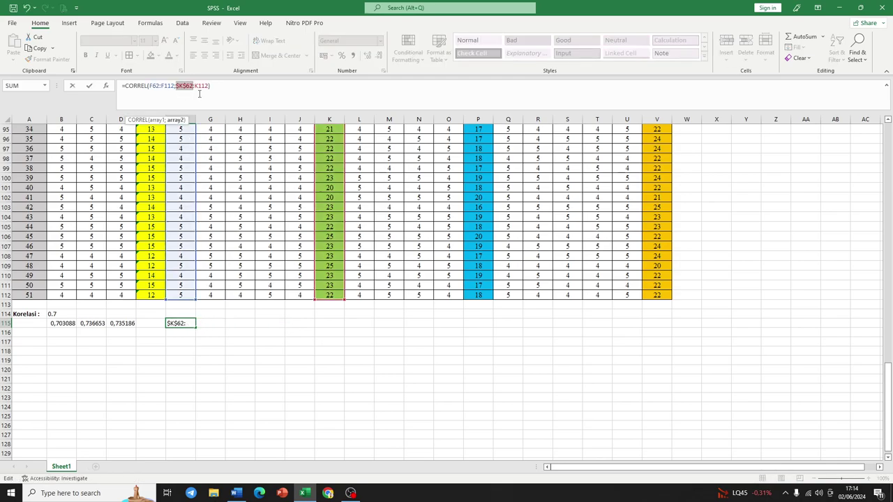
left_click(196, 87)
key("F4")
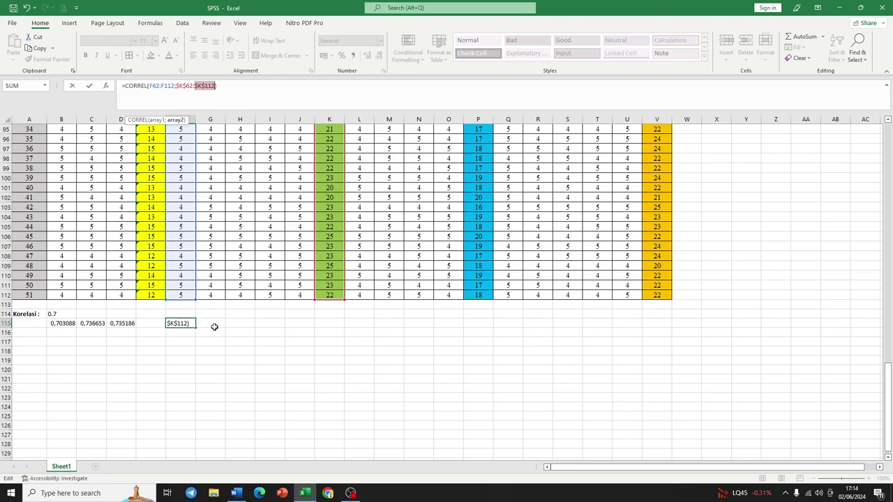
key("Return")
- Fill the correlation formula from F115 across to J115 and review the second variable's item correlations
left_click(190, 323)
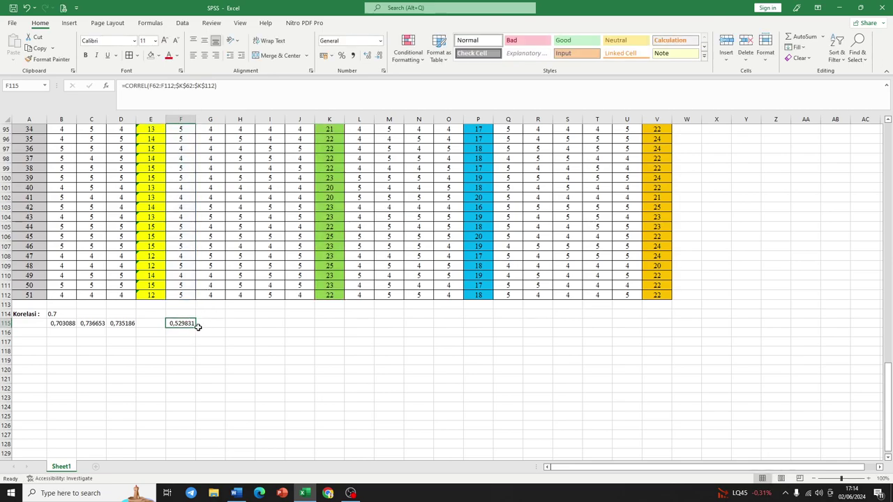
left_click_drag(197, 326, 308, 326)
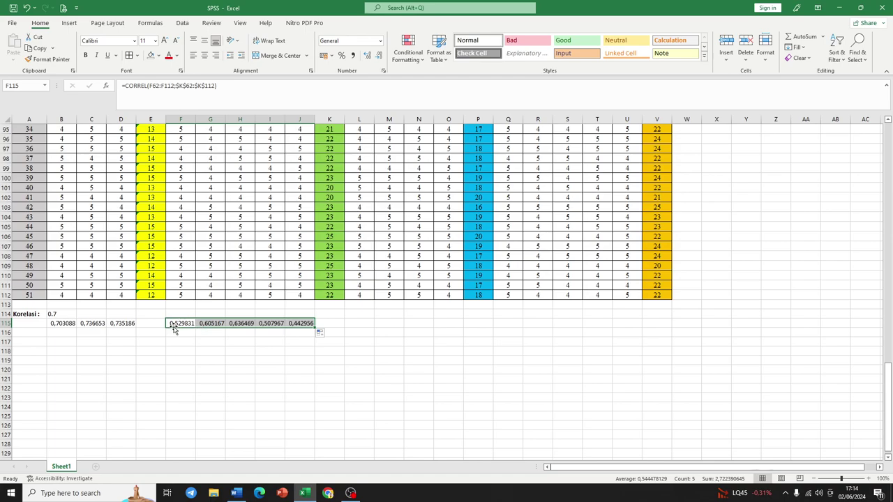
left_click(199, 341)
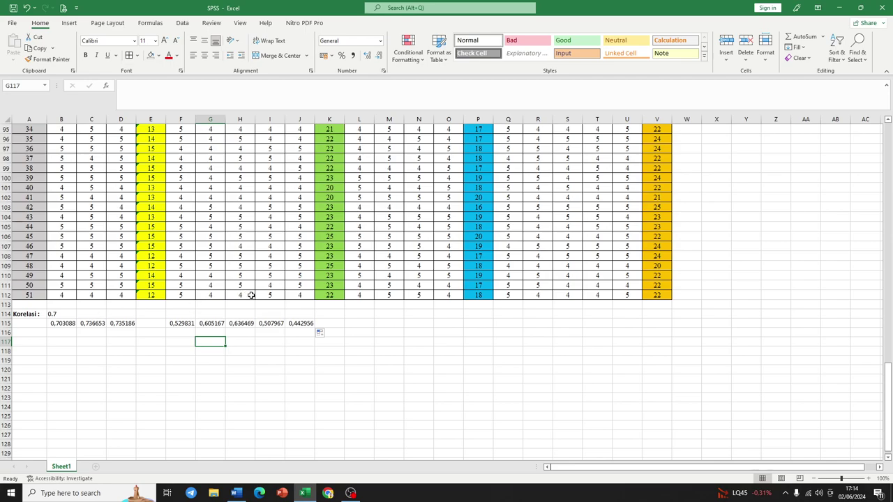
- Set respondent 51's answers in I112 and F112 to 4 and respondent 49's answers in G110 and F110 to 5
left_click(273, 295)
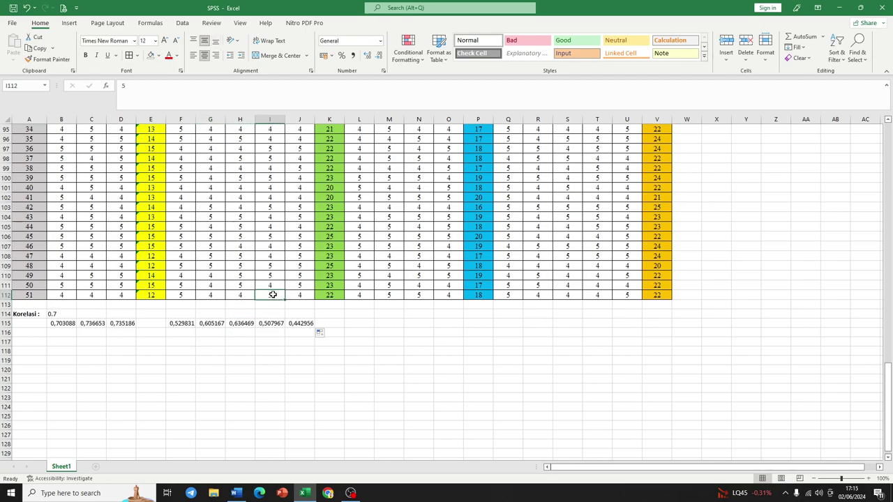
type("4")
left_click(189, 296)
type("4")
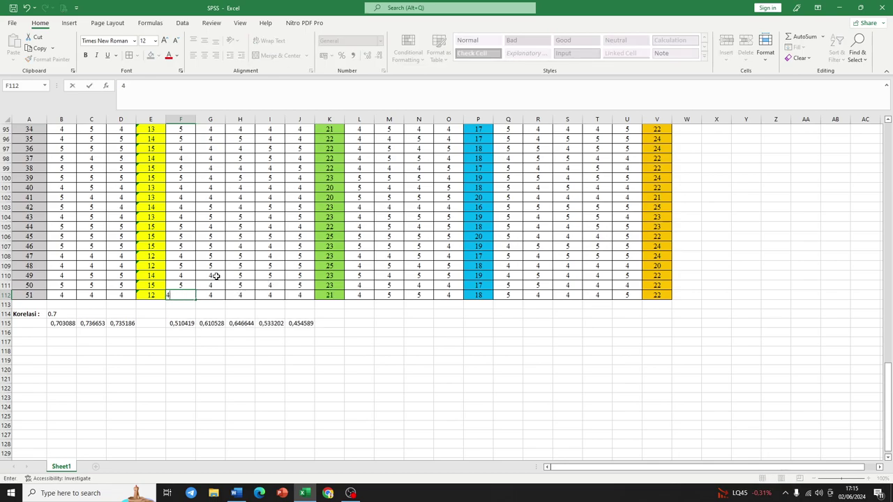
left_click(216, 275)
type("5")
key("Left")
type("5")
key("Return")
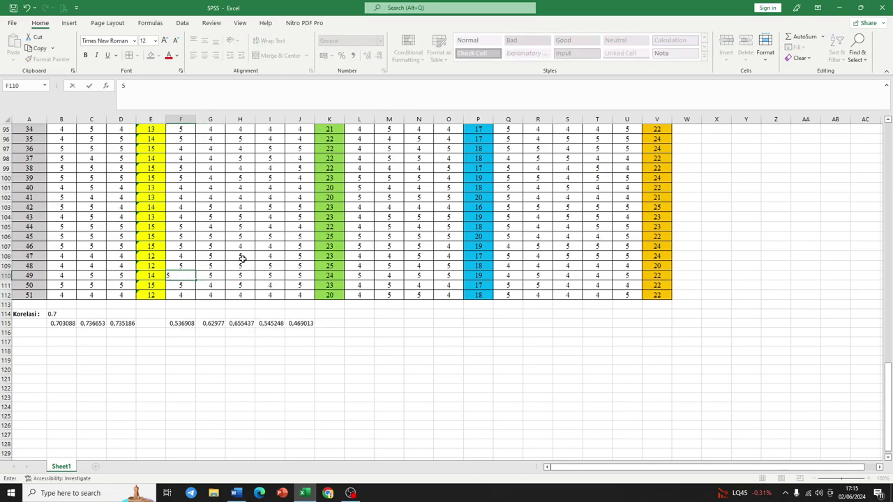
- Set respondent 47's answers in I108 and F108 to 5
left_click(270, 256)
type("5")
left_click(178, 256)
type("5")
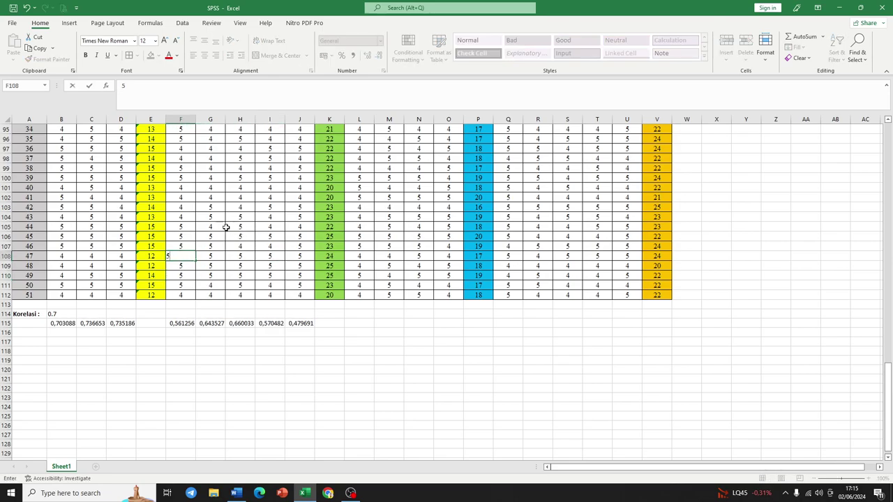
- Set respondent 44's answers in H105 and F105 to 4 and respondent 43's answers in I104 and F104 to 5
left_click(238, 228)
type("4")
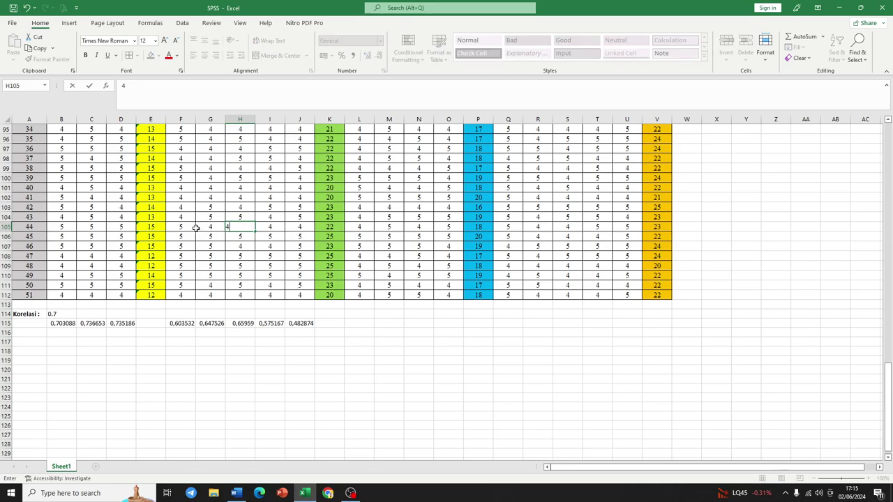
left_click(181, 227)
type("4")
left_click(272, 218)
type("5")
left_click(185, 217)
type("5")
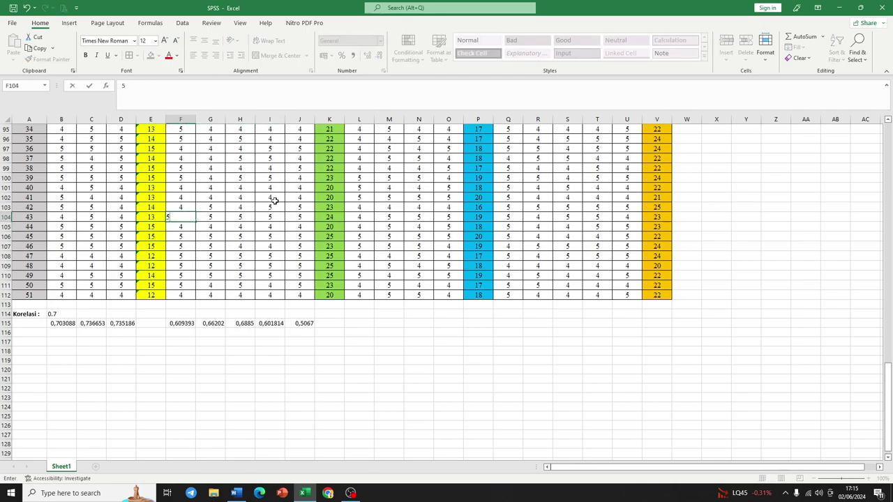
- Set respondent 42's answers in H103 and F103 to 5
left_click(238, 208)
type("5")
left_click(182, 207)
type("5")
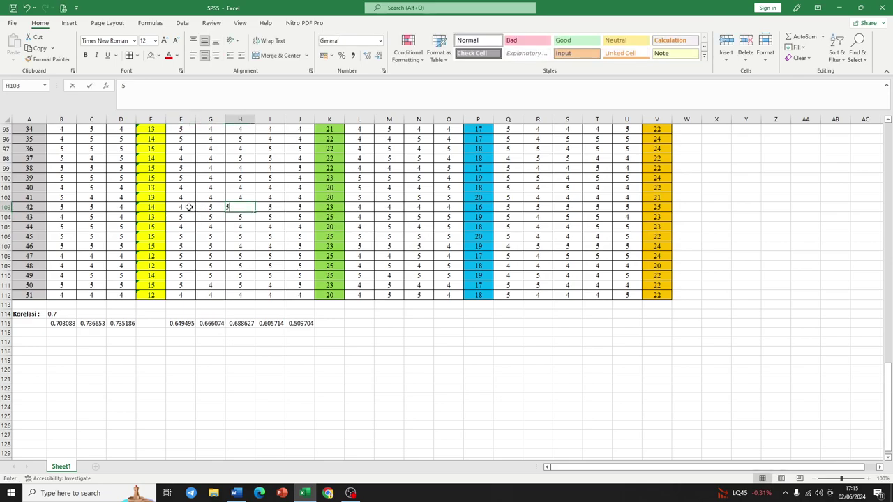
- Set respondent 38's answers in I99 and F99 and respondent 37's answers in H98 and I98 to 4
left_click(299, 168)
type("4")
left_click(181, 171)
type("4")
left_click(250, 159)
type("4")
left_click(258, 159)
type("4")
- Set respondent 36's answers in I97 and J97 to 4
left_click(271, 149)
type("4")
left_click(296, 147)
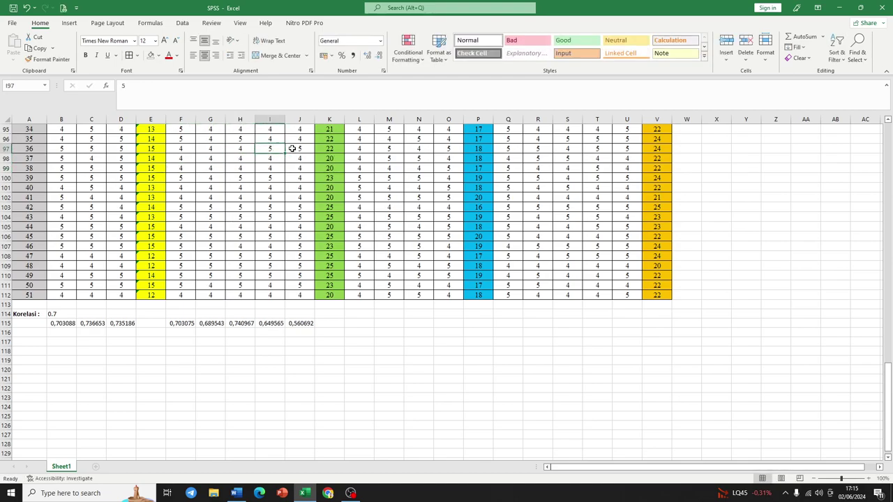
type("4")
left_click(329, 381)
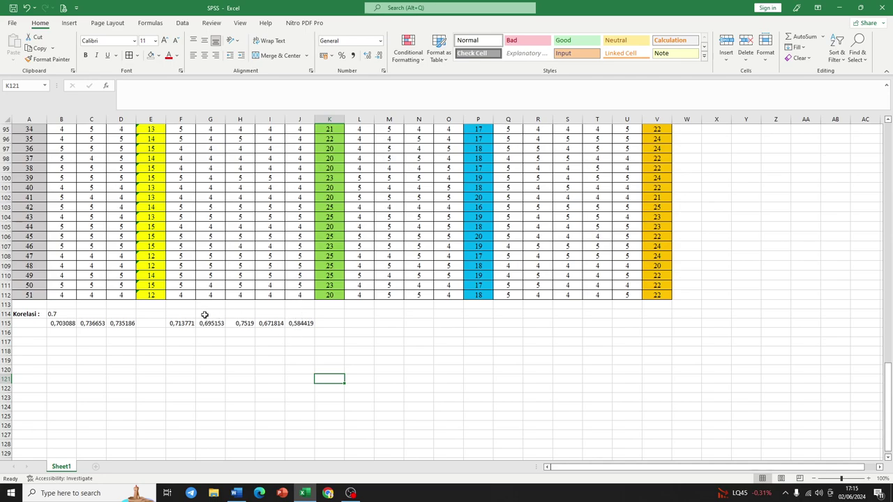
- Set respondent 1's answer in I62 to 5 and respondent 3's answer in J64 to 4
scroll(235, 262, "up", 7)
scroll(241, 241, "up", 7)
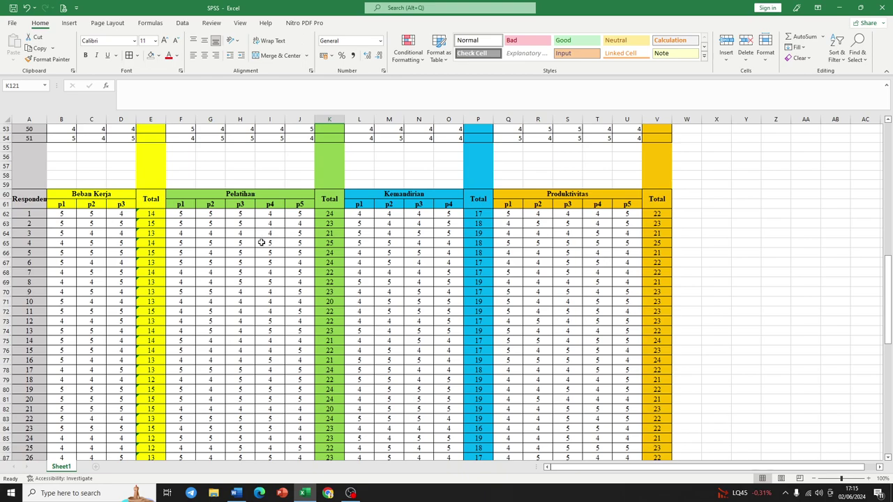
left_click(271, 215)
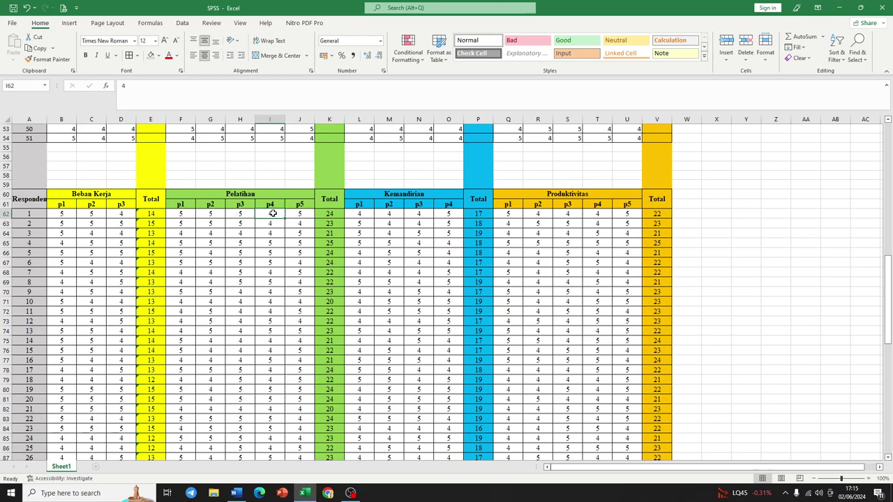
type("5")
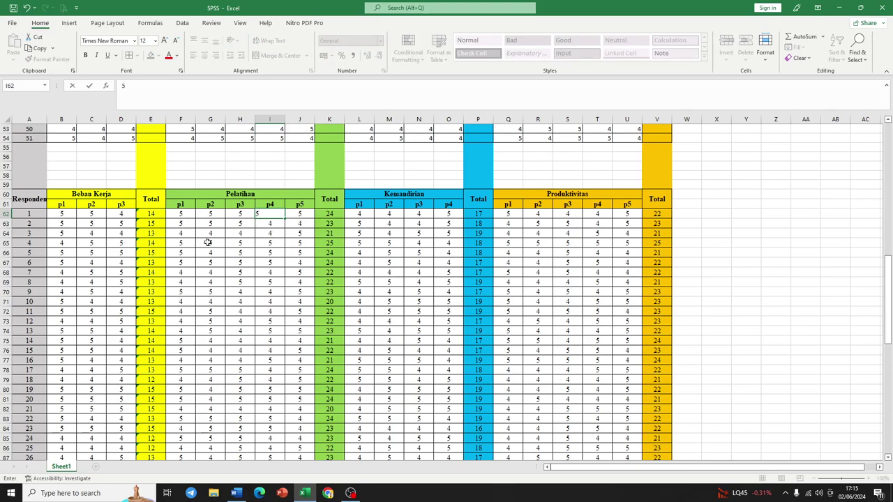
left_click(302, 234)
type("4")
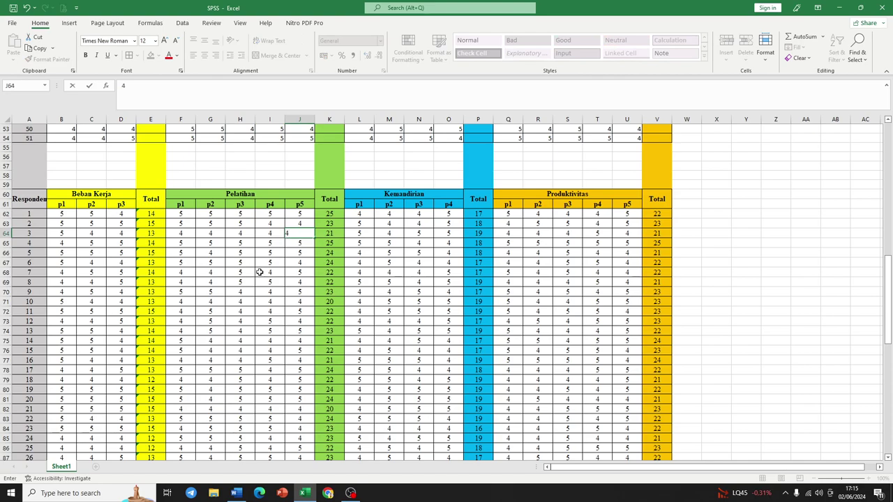
- Set respondent 7's answers in H68 and J68 to 4 and respondent 9's answers in H70 and I70 to 5
left_click(238, 273)
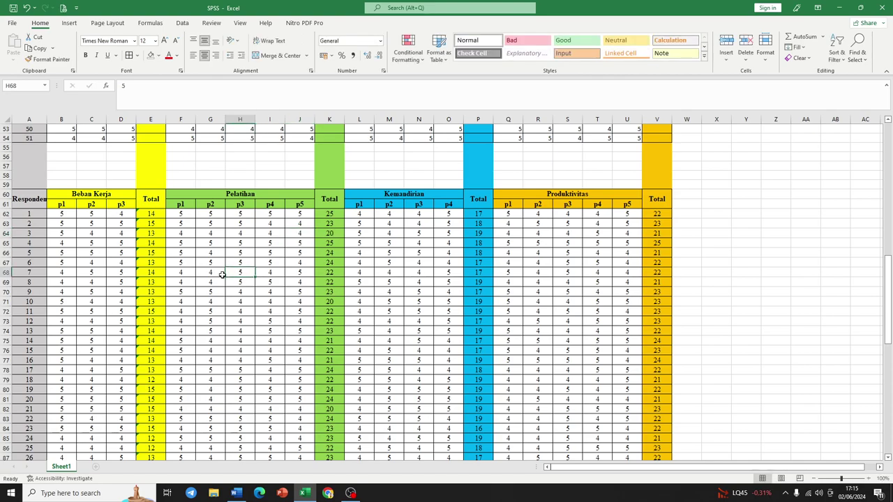
type("4")
left_click(307, 274)
type("4")
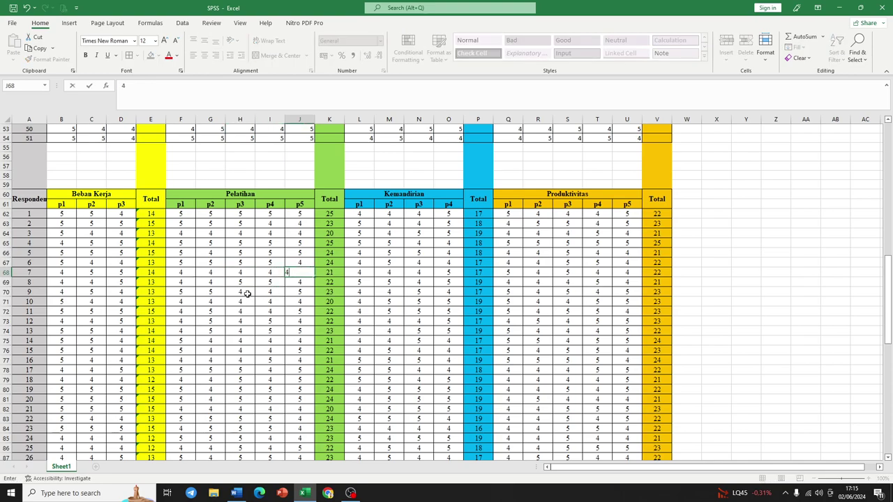
left_click(228, 293)
type("5")
left_click(270, 292)
type("5")
- Set all of respondent 13's Pelatihan answers, including H74, to 5 and review the correlations in row 115
scroll(250, 283, "down", 1)
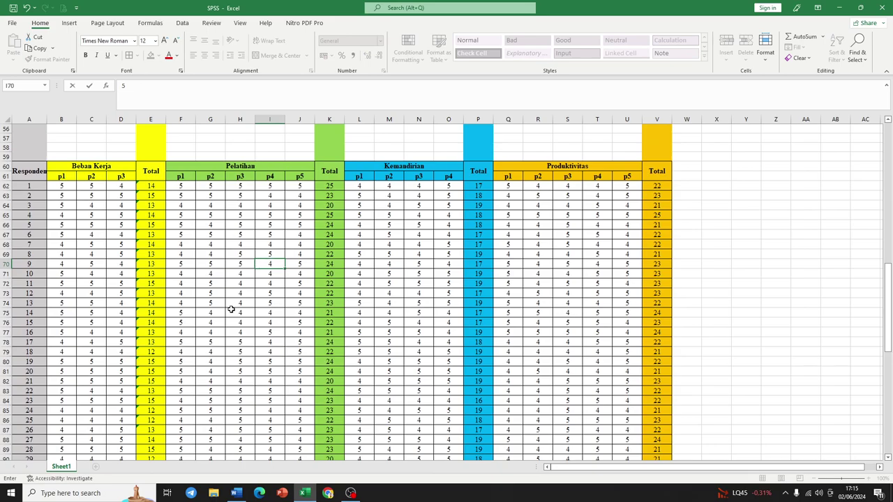
scroll(235, 300, "down", 1)
left_click(237, 276)
type("5")
scroll(253, 290, "down", 4)
scroll(254, 291, "down", 7)
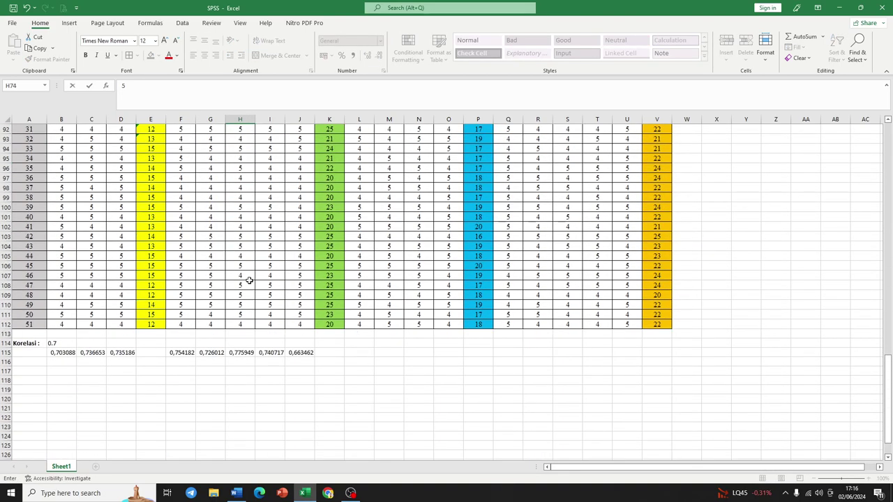
left_click(266, 371)
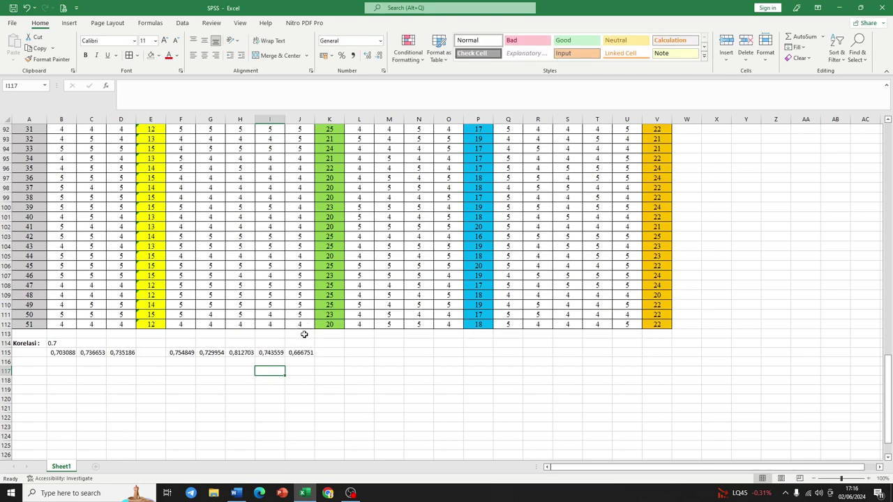
- Set respondent 35's answers in H96 and F96 to 4
scroll(261, 280, "up", 3)
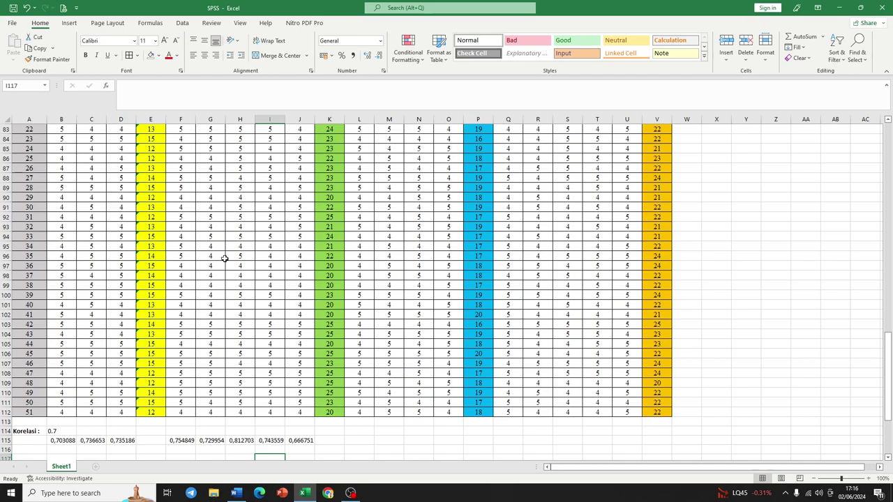
left_click(242, 257)
type("4")
left_click(182, 256)
type("4")
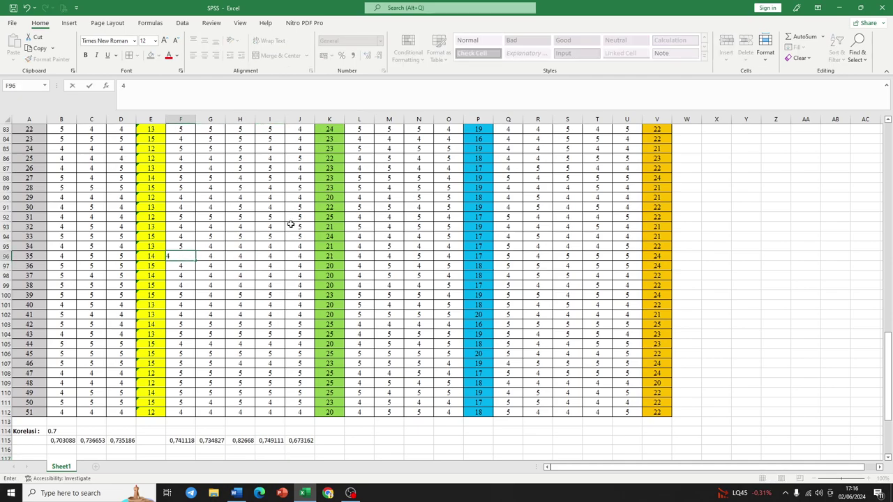
scroll(293, 279, "down", 3)
left_click(330, 353)
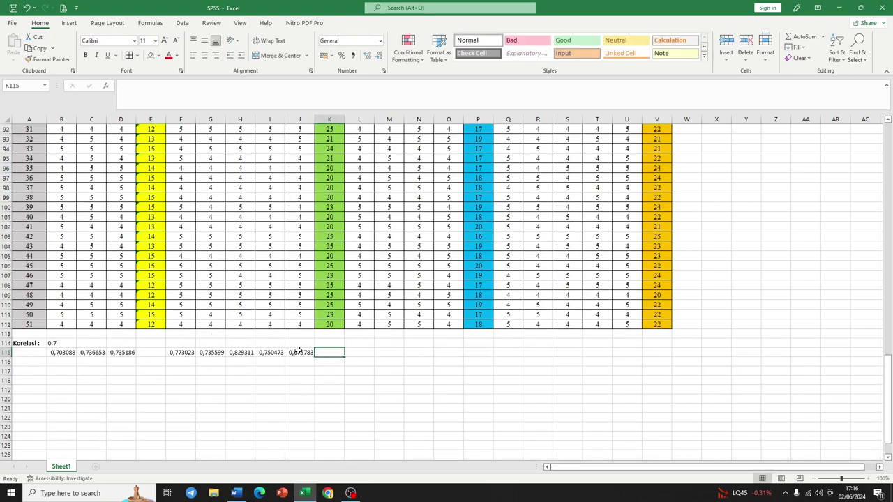
- Set respondent 11's answers in G72 and J72 to 4
scroll(300, 349, "up", 3)
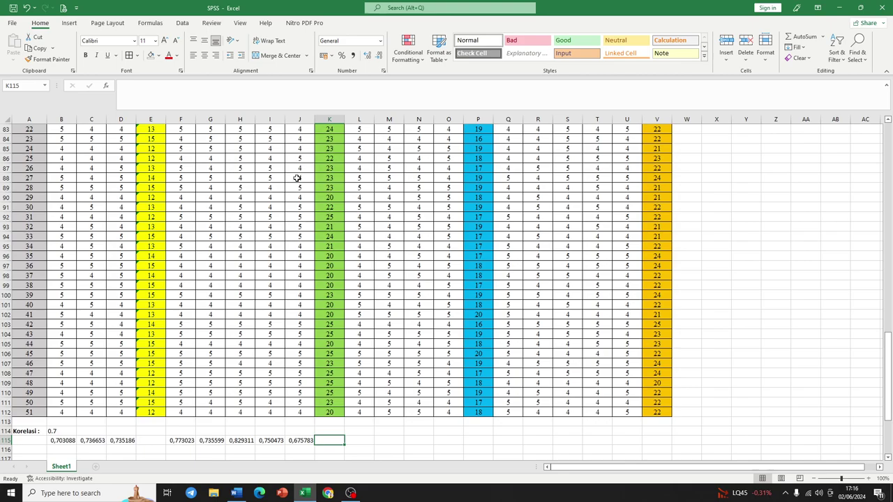
scroll(297, 178, "up", 4)
scroll(300, 181, "up", 6)
scroll(300, 223, "down", 2)
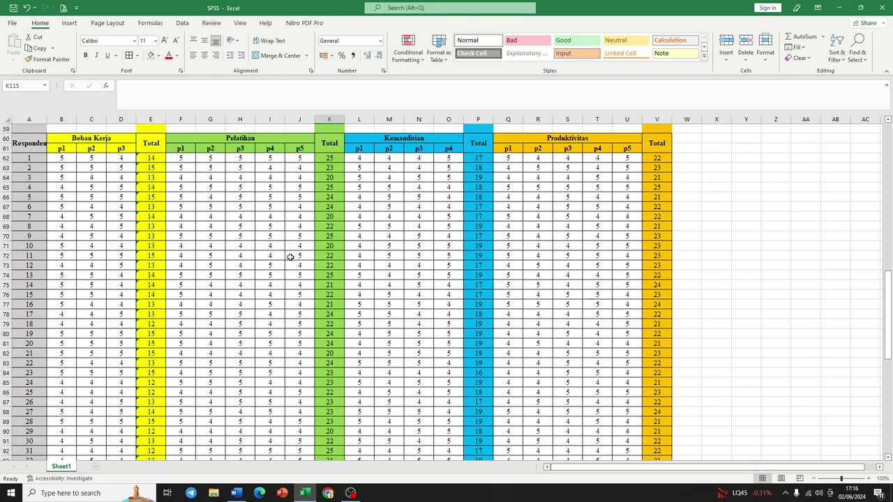
left_click(214, 256)
type("4")
left_click(299, 256)
type("44")
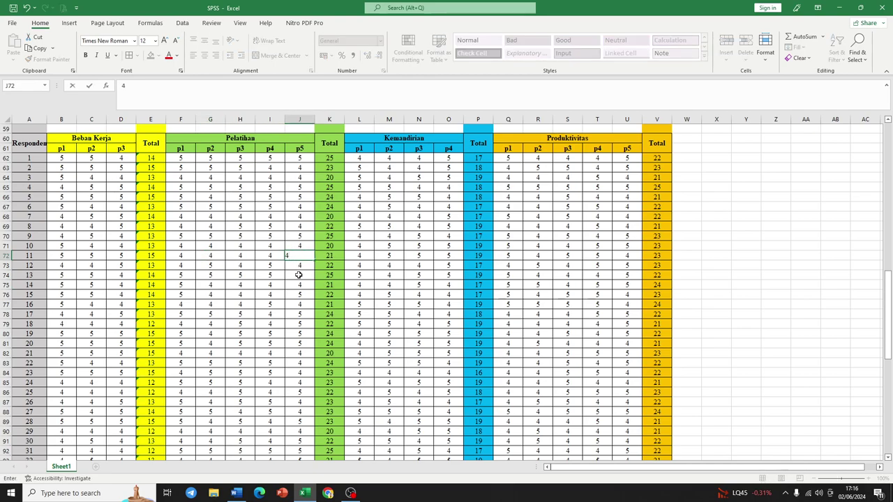
- Set respondent 12's answers in J73, H73 and F73 to 5
left_click(299, 265)
type("5")
left_click(240, 265)
type("5")
left_click(180, 265)
type("5")
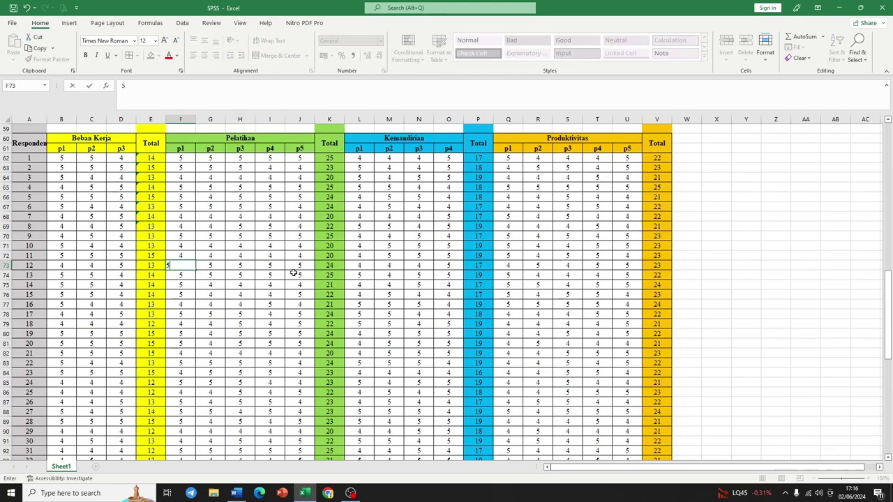
- Set respondent 20's answer in G81 and respondent 24's answers in I85 and J85 to 5
scroll(293, 271, "down", 1)
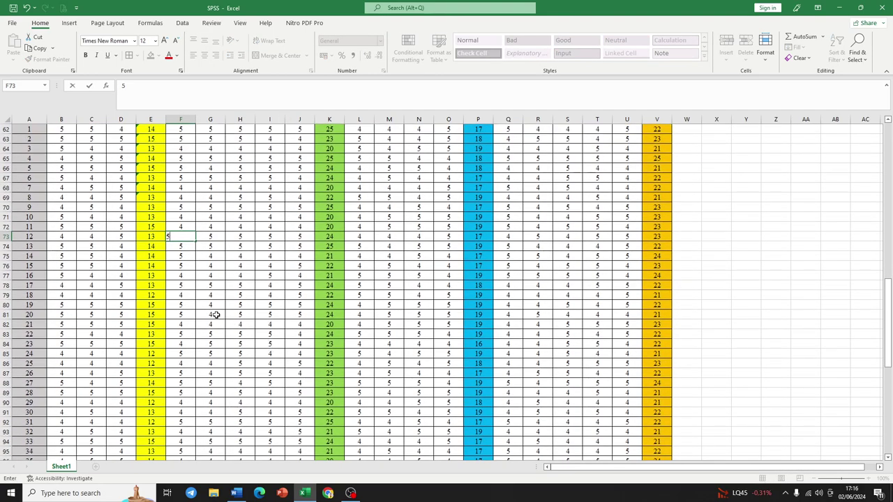
left_click(216, 315)
type("5")
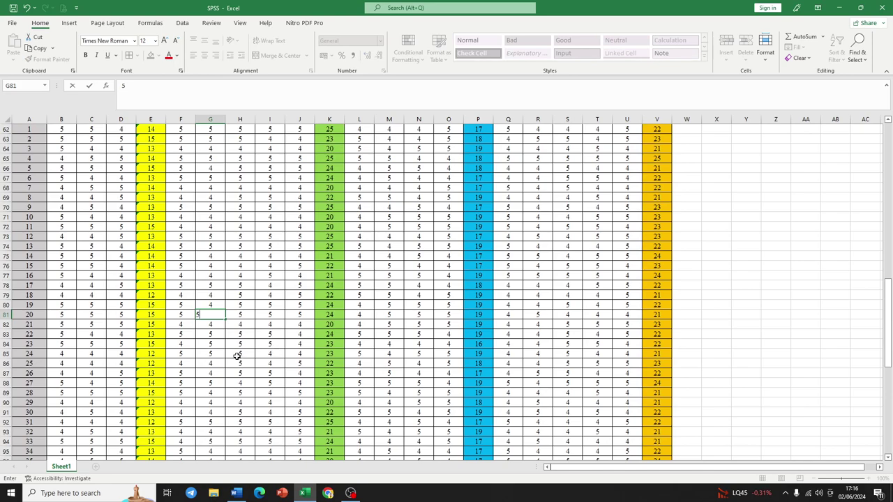
left_click(270, 354)
type("5")
left_click(300, 354)
type("5")
- Set respondent 27's answers in J88 and H88 to 5 and check the Pelatihan correlations in row 115
scroll(302, 353, "down", 2)
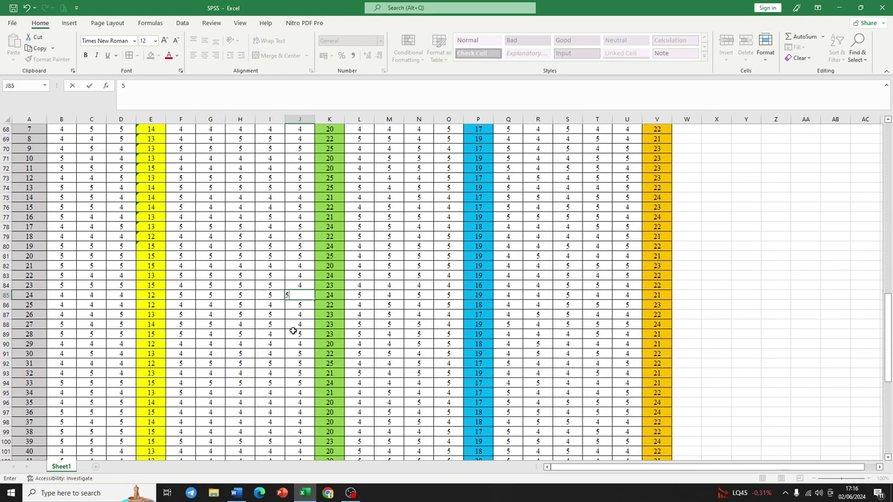
left_click(242, 324)
type("5")
scroll(299, 349, "down", 8)
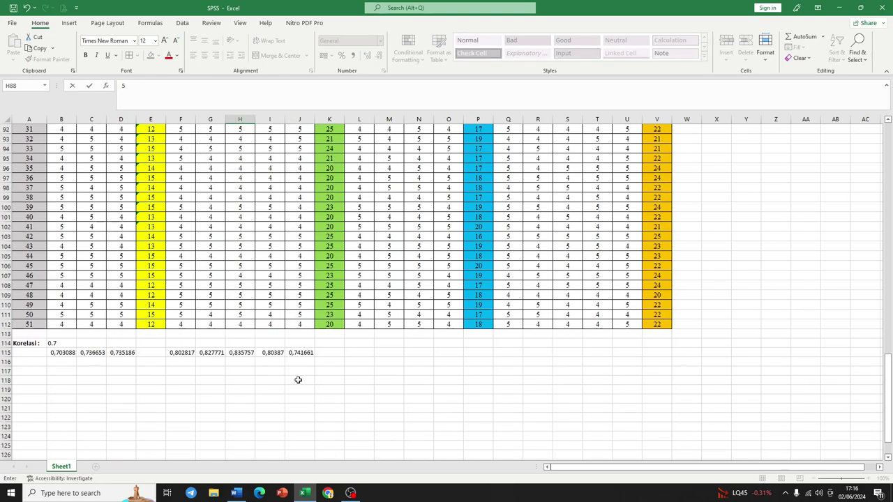
left_click(296, 379)
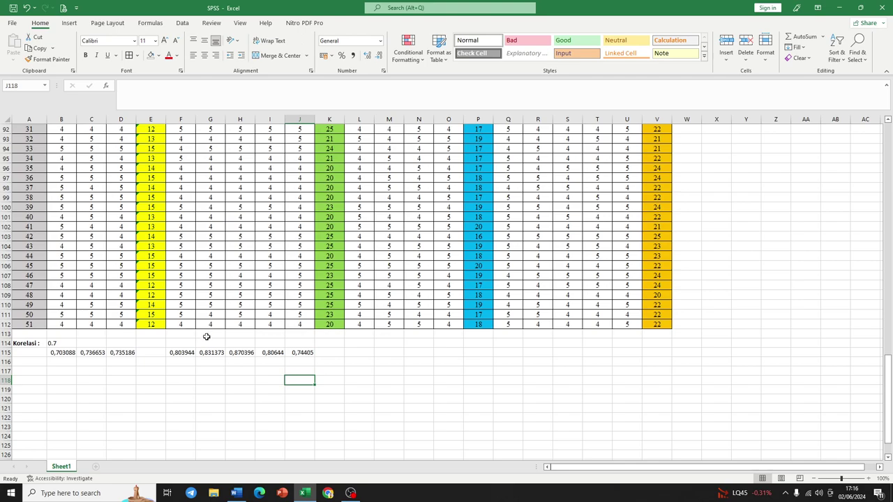
- Fill the correlation target cells A114:B114 with red
left_click(70, 344)
left_click_drag(28, 343, 78, 346)
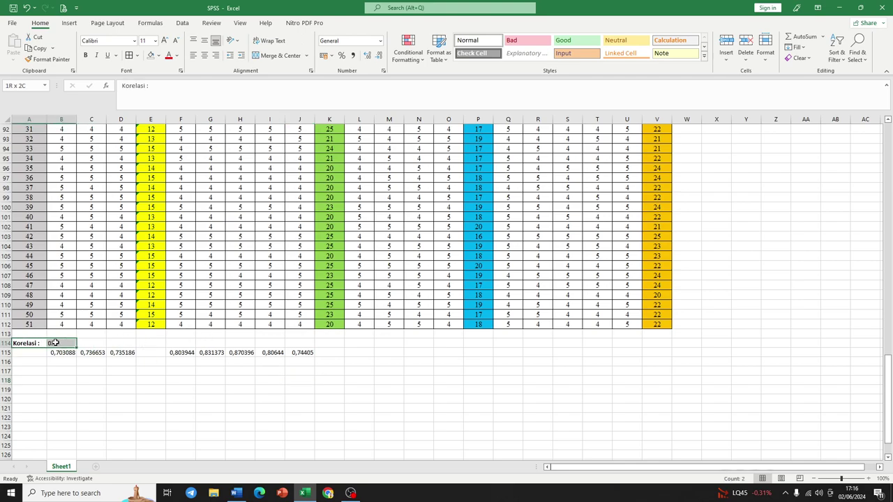
left_click(159, 56)
left_click(160, 143)
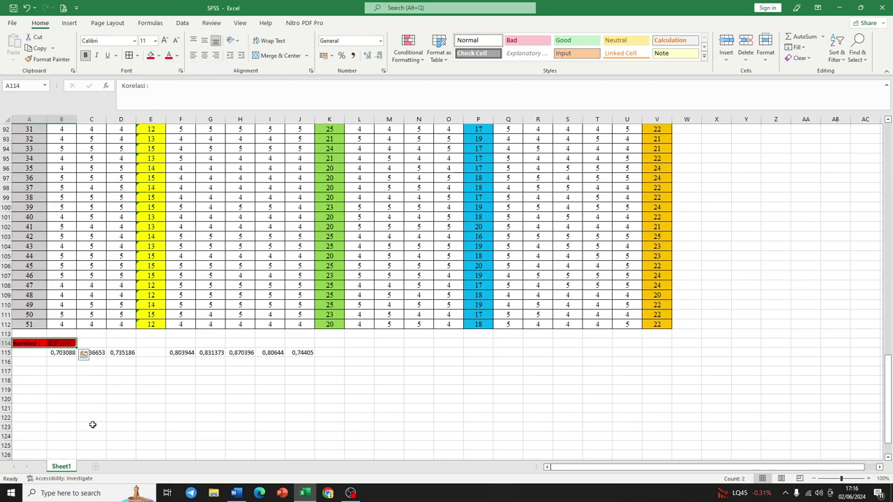
left_click(93, 424)
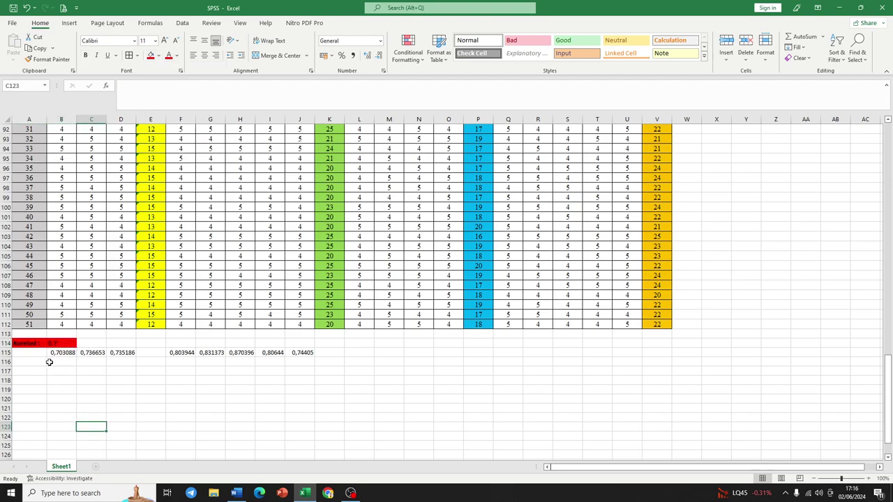
- Enter the formula =CORREL(L62:L112;P62:P112) in L115 for the first Kemandirian item and select its result
left_click(353, 351)
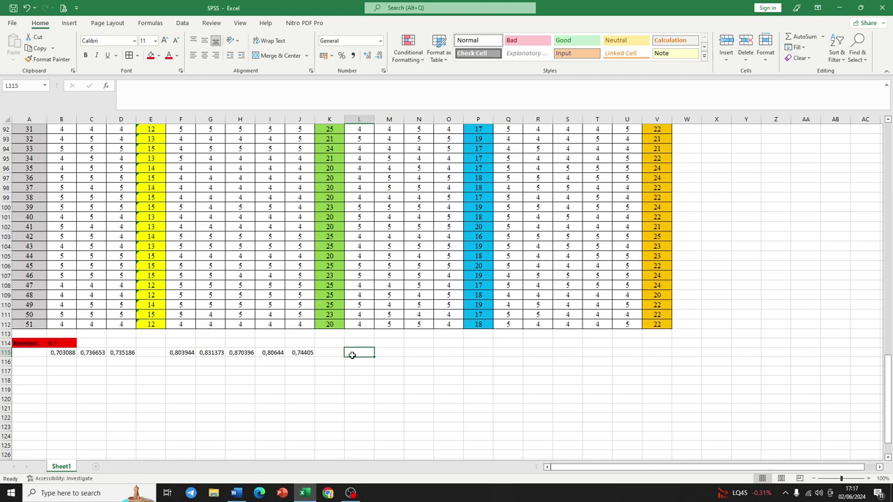
type("=")
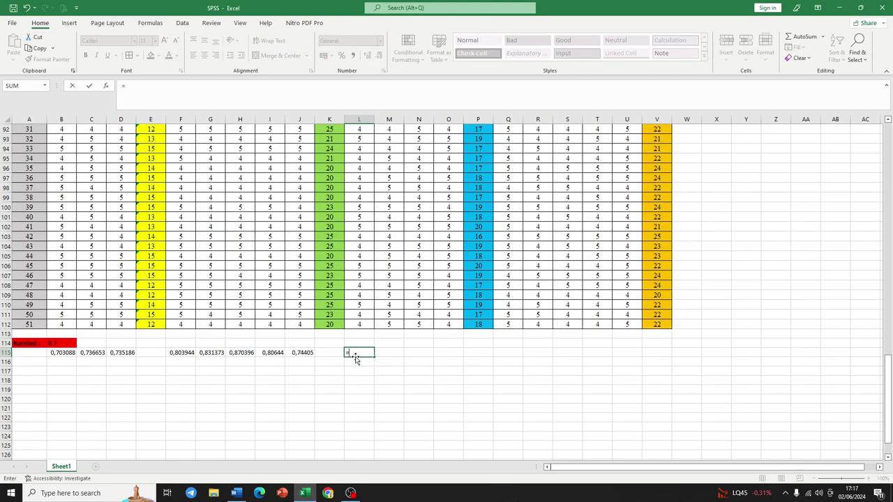
type("cor")
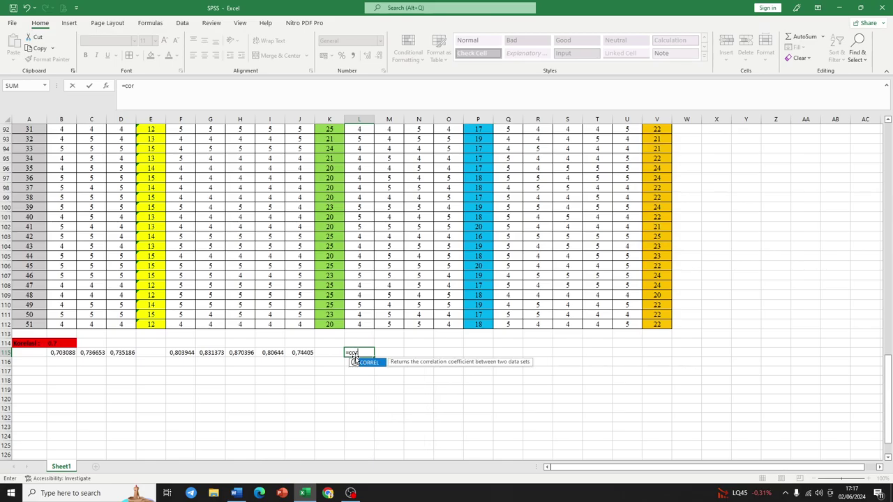
double_click(354, 358)
scroll(363, 182, "up", 14)
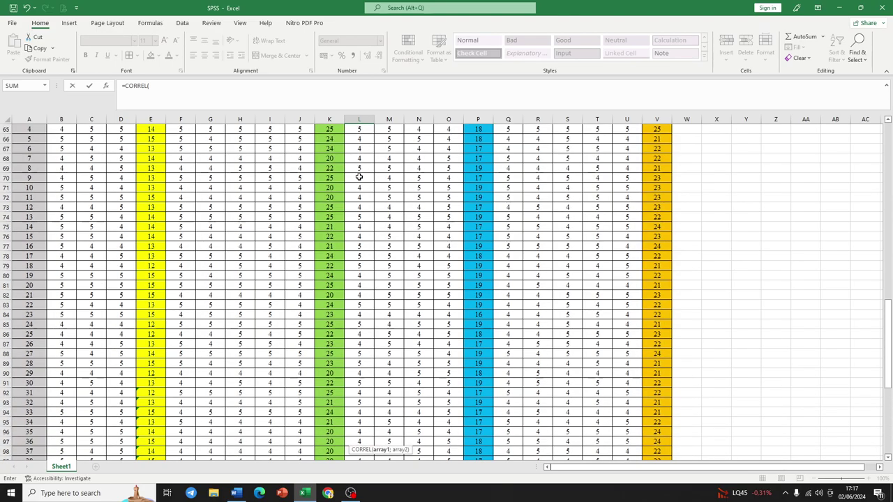
left_click_drag(359, 240, 370, 454)
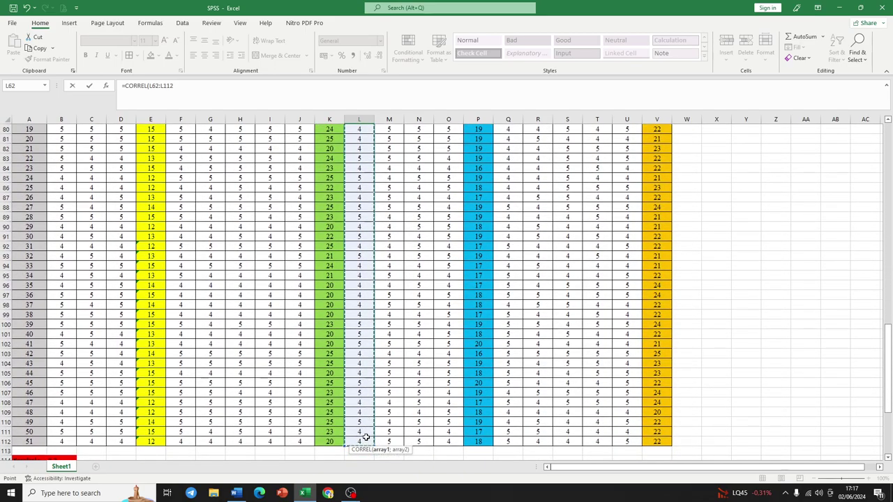
type(";")
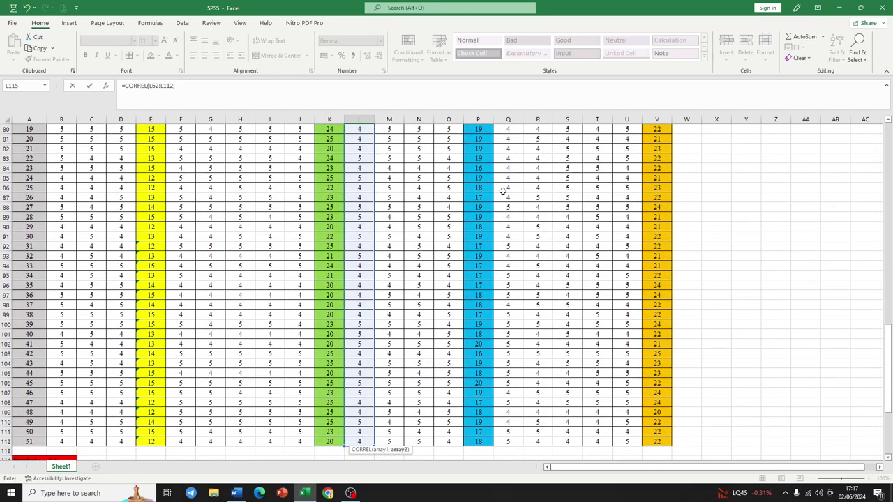
scroll(502, 196, "up", 9)
left_click_drag(478, 213, 478, 455)
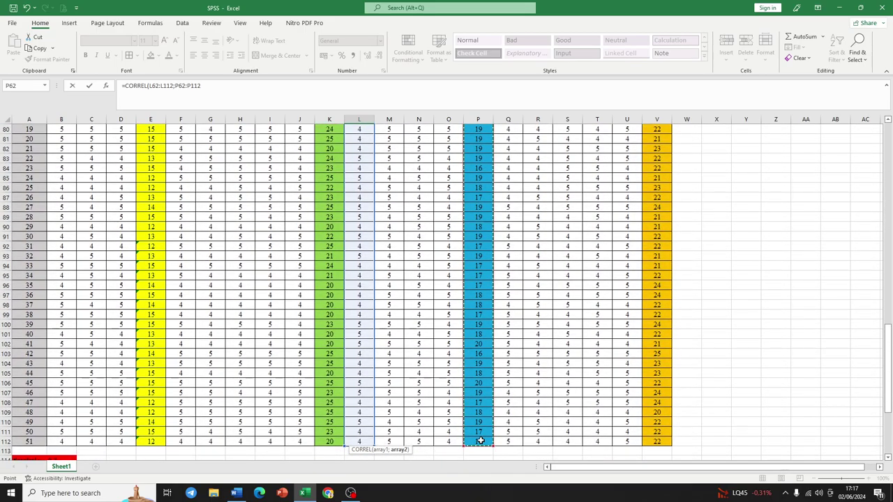
key("Return")
left_click(360, 441)
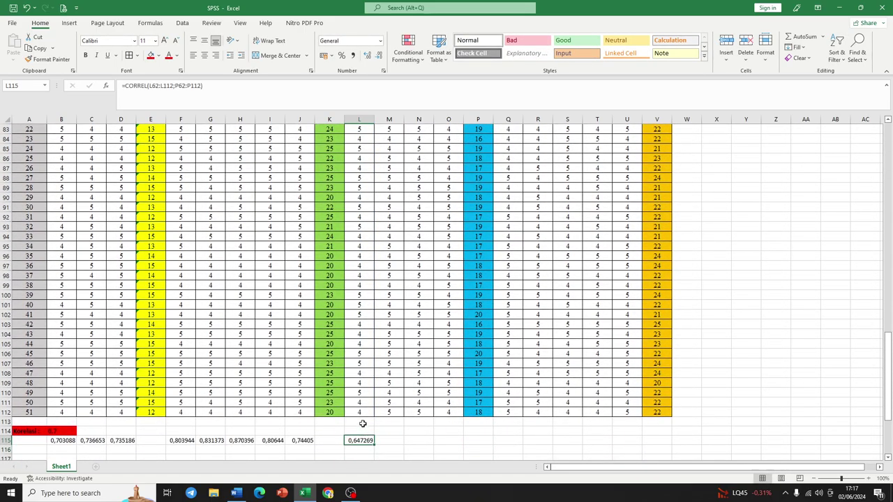
- Make the total range in L115's formula absolute as $P$62:$P$112 and fill the formula across to O115
left_click(175, 85)
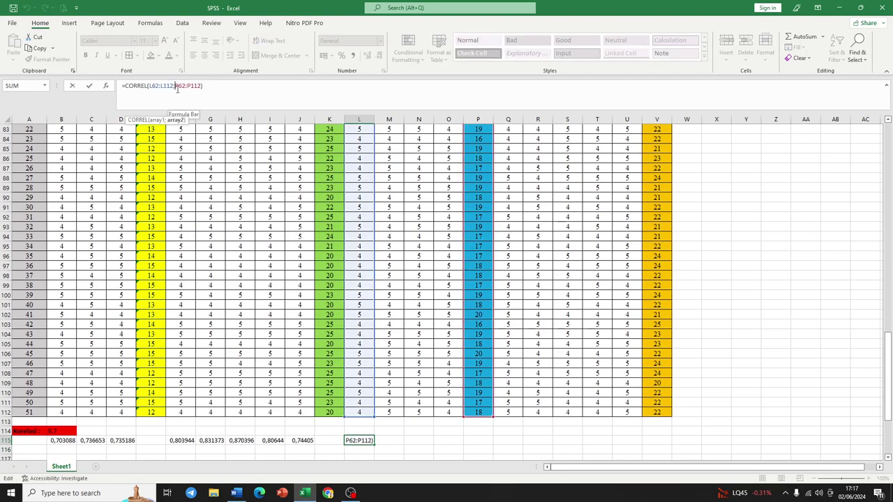
key("F4")
left_click(195, 86)
key("F4")
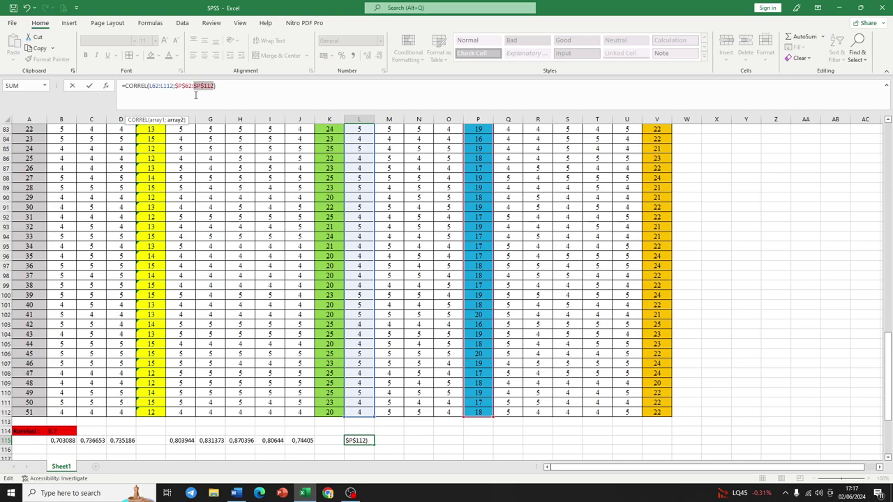
key("Return")
left_click(370, 441)
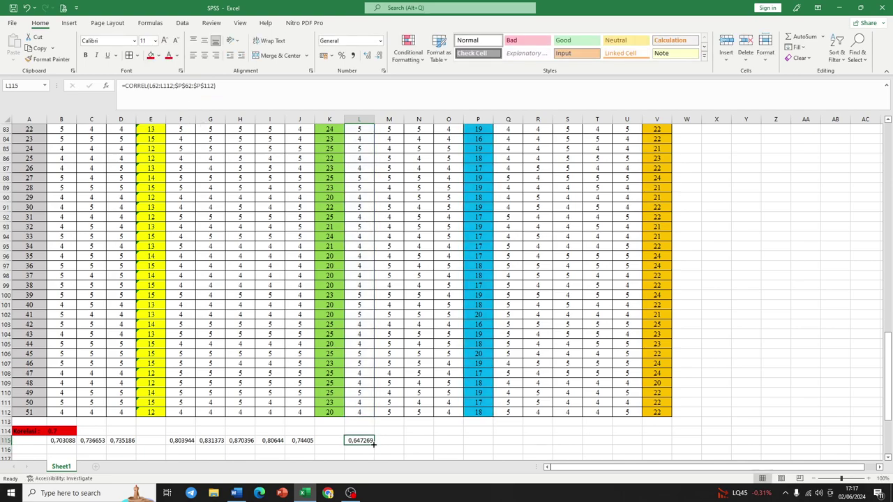
left_click_drag(375, 445, 452, 444)
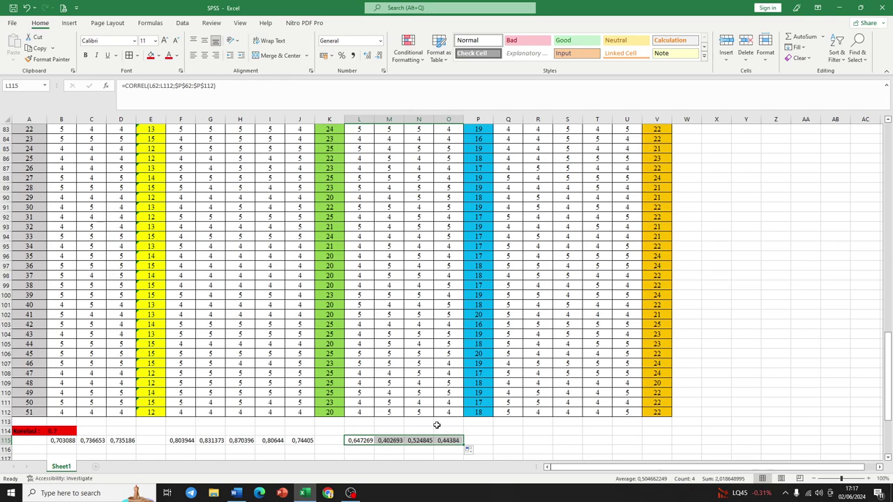
- Set respondent 51's Kemandirian answers in L112 and O112 to 5
scroll(406, 447, "down", 2)
left_click_drag(418, 383, 388, 382)
left_click(364, 353)
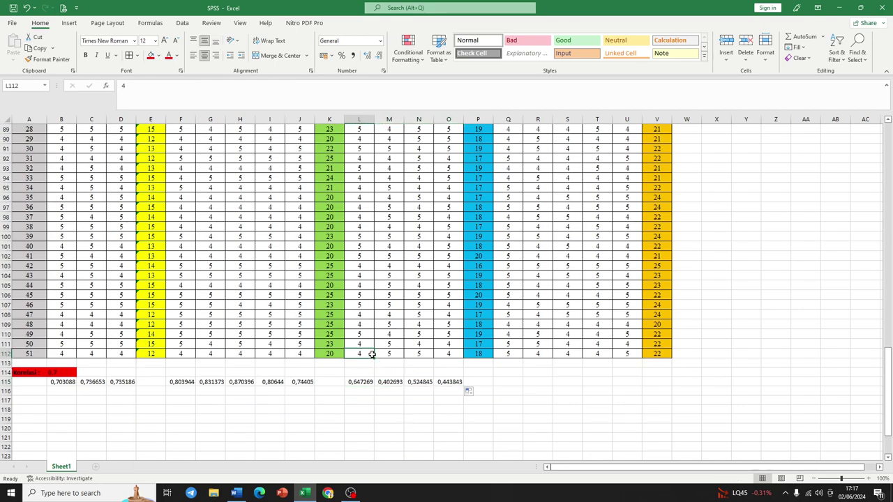
type("5")
left_click(446, 353)
type("5")
- Set the Kemandirian answers in M111 and N108 to 4 and in M110 to 5
left_click(389, 343)
type("6")
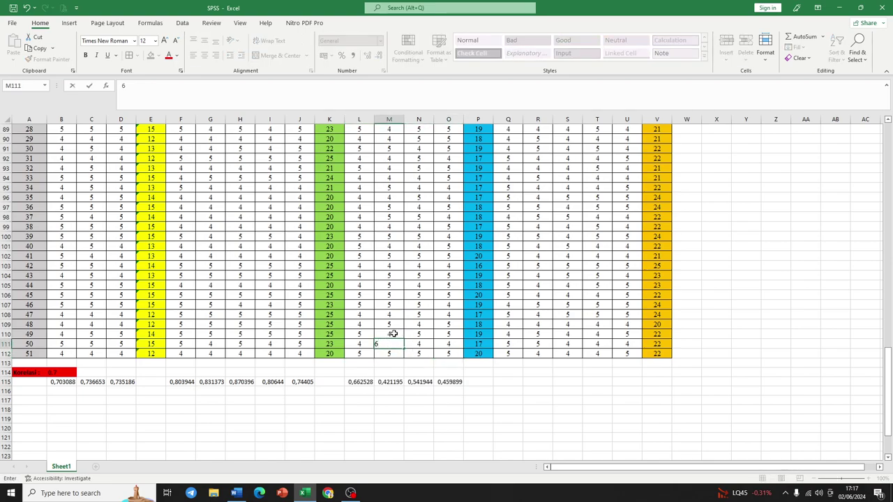
left_click(391, 333)
type("5")
left_click(419, 324)
left_click(425, 315)
type("4")
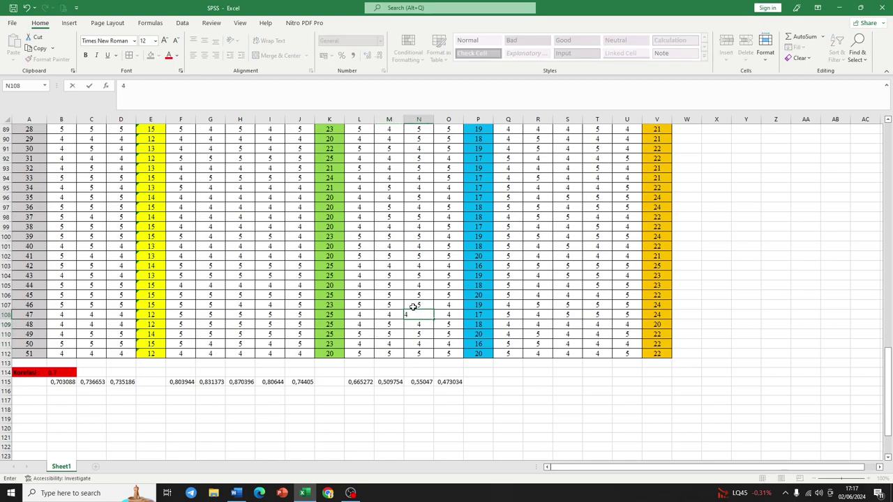
- Set the Kemandirian answers of respondents 46, 43 and 39 in O107, L104 and O100 to 5
left_click(447, 305)
type("5")
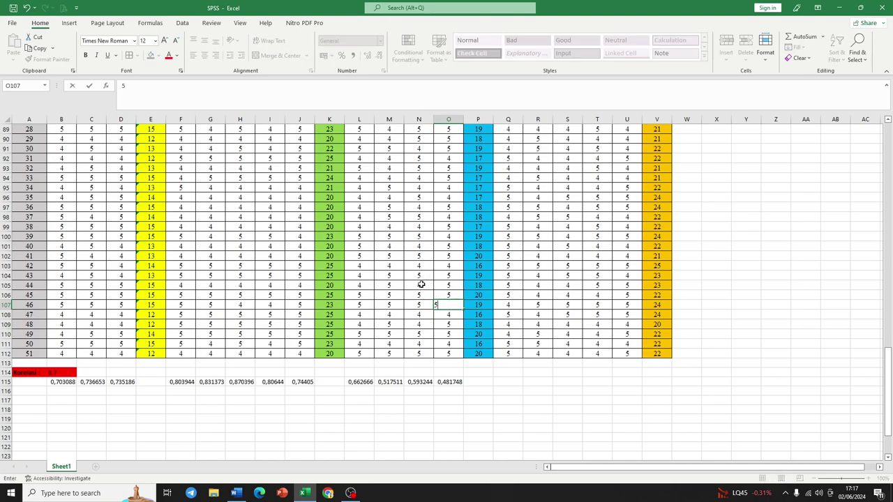
key("Return")
left_click(369, 275)
type("5")
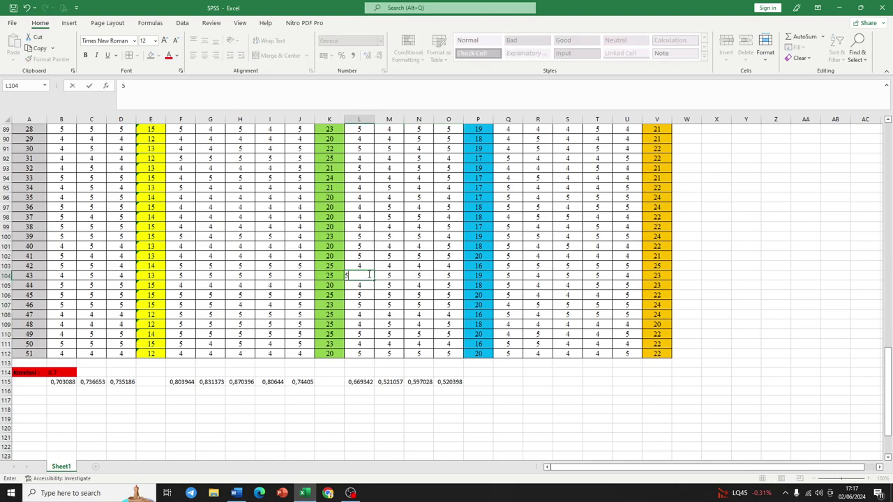
left_click(441, 238)
type("5")
- Set respondent 38's answer in O99 to 4 and respondent 37's answers in O98 and L98 to 5
left_click(442, 225)
left_click(445, 217)
type("5")
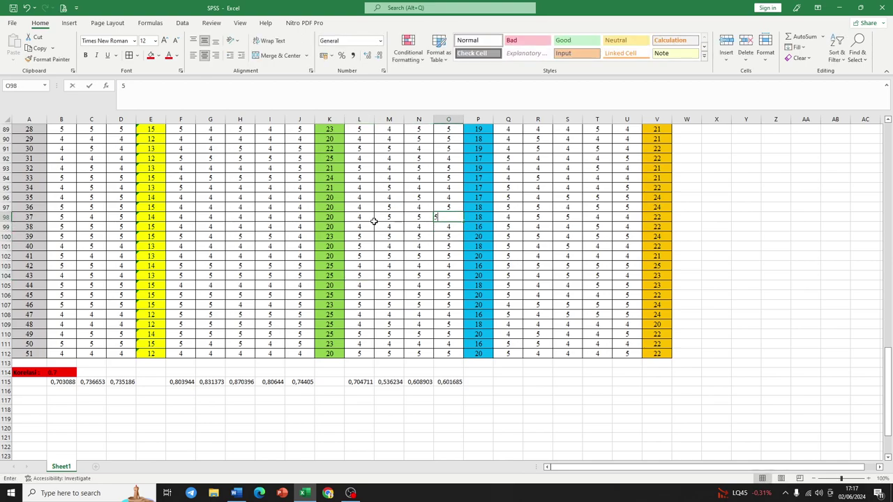
left_click(371, 219)
type("5")
- Set the Kemandirian answers in N96, M95 and O94 to 4 and in M93 to 5, checking the correlations in row 115
left_click(423, 197)
type("4")
left_click(394, 187)
type("4")
left_click(446, 178)
type("4")
left_click(393, 167)
type("5")
left_click(504, 391)
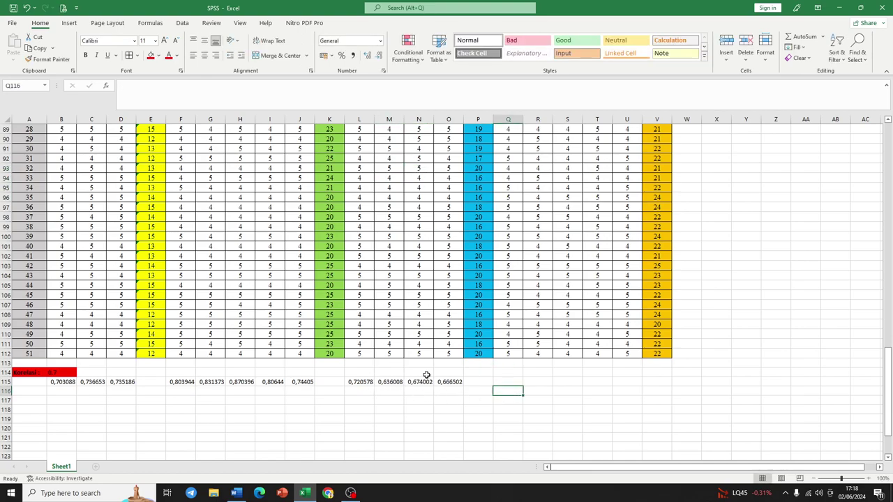
- Set respondent 24's answer in M85 to 5 and respondent 26's answer in M87 to 4
scroll(385, 276, "up", 3)
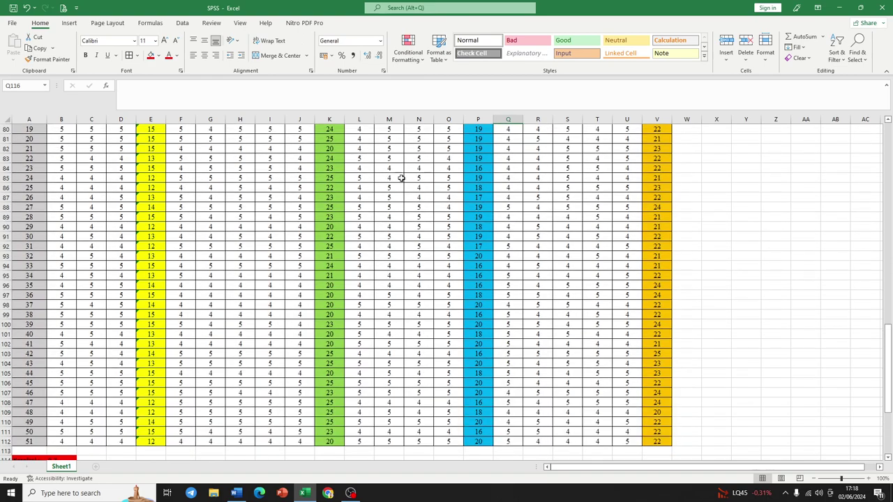
left_click(401, 179)
type("5")
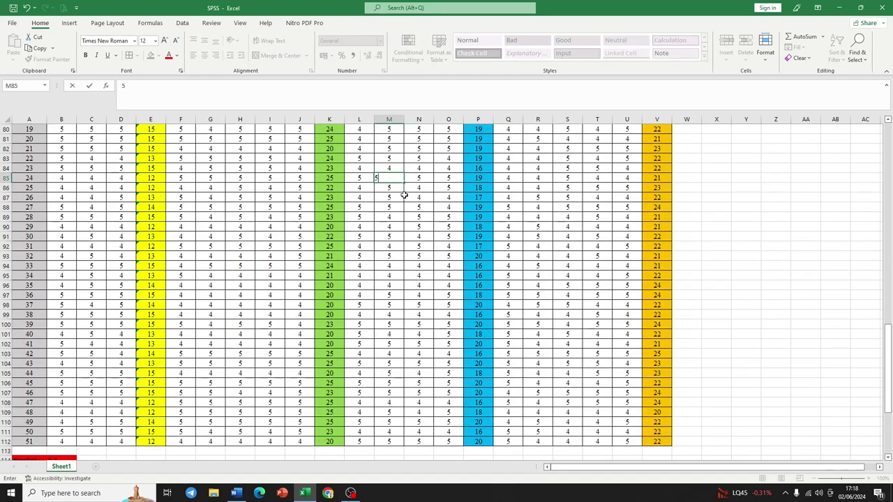
scroll(422, 190, "up", 1)
left_click(395, 227)
type("4")
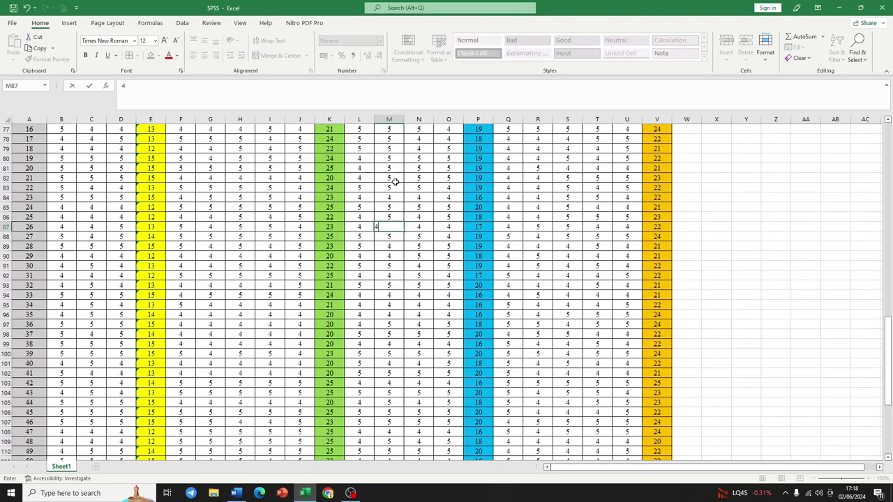
- Set the first Kemandirian answers of respondents 19 to 21 in L80:L82 to 5
left_click(364, 163)
type("5")
key("Return")
type("5")
left_click(367, 181)
type("5")
- Set respondent 16's answer in O77 to 5 and respondent 15's answer in M76 to 4
scroll(413, 165, "up", 1)
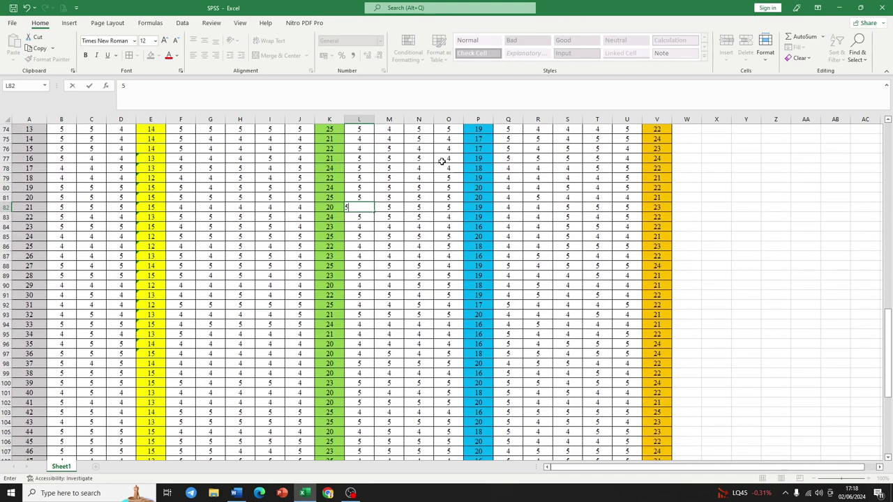
left_click(442, 160)
type("4")
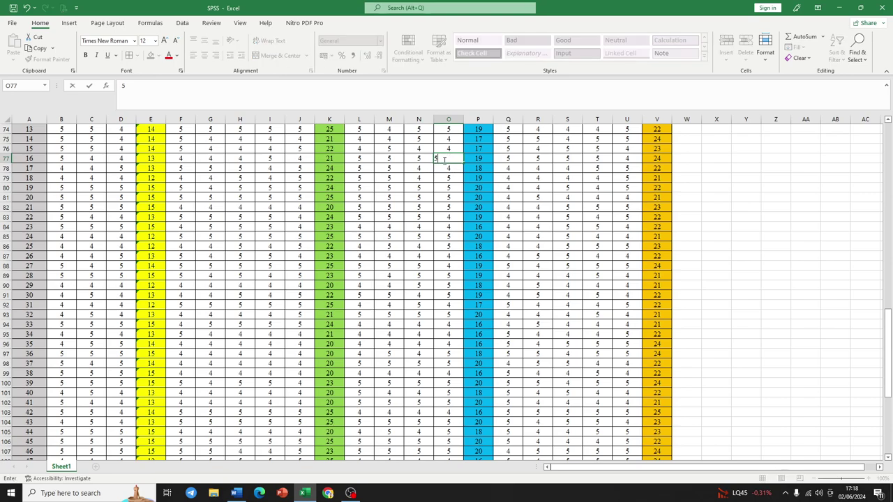
scroll(418, 159, "up", 2)
left_click(389, 207)
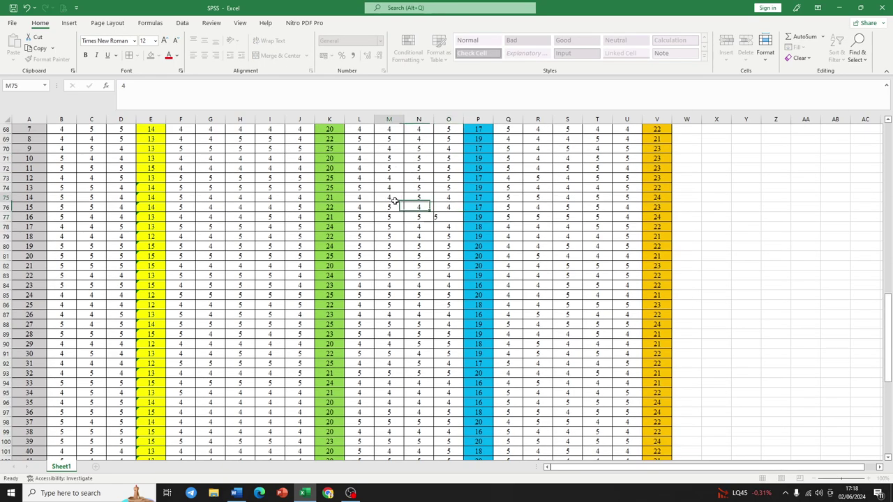
type("4")
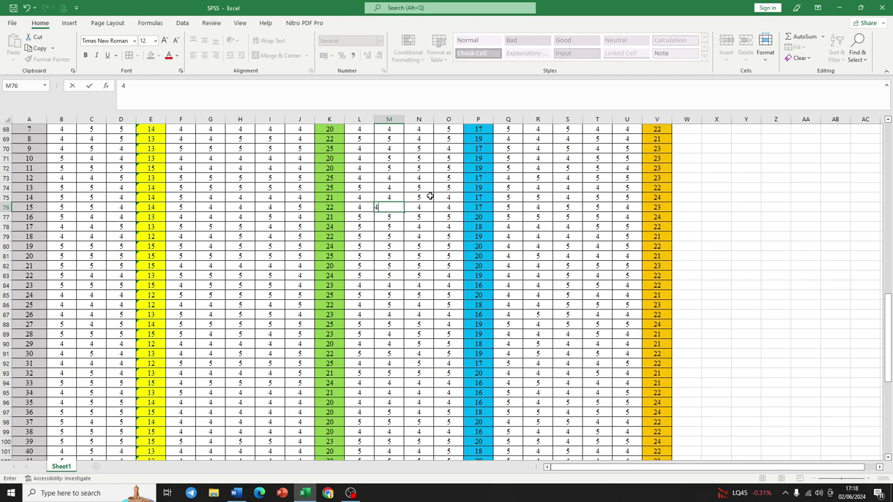
- Set M74 to 5 and N75 and N70 to 4, checking the Kemandirian correlations in row 115
left_click(392, 189)
type("5")
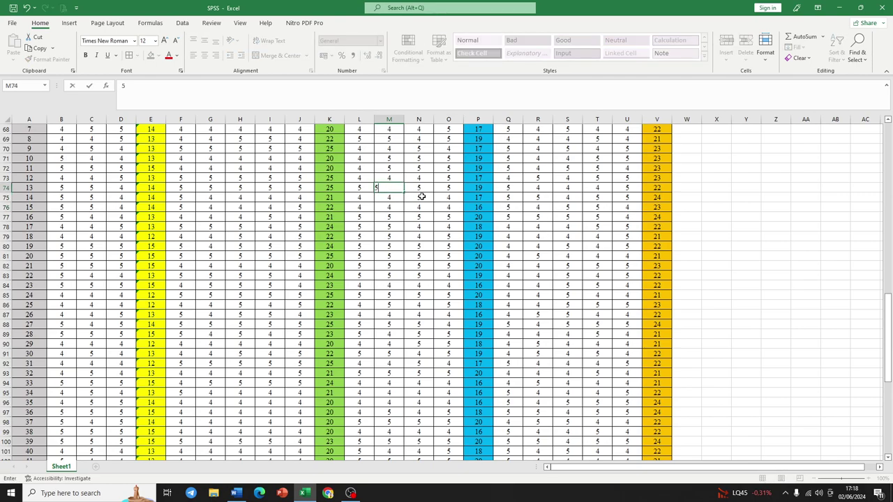
left_click(426, 197)
type("4")
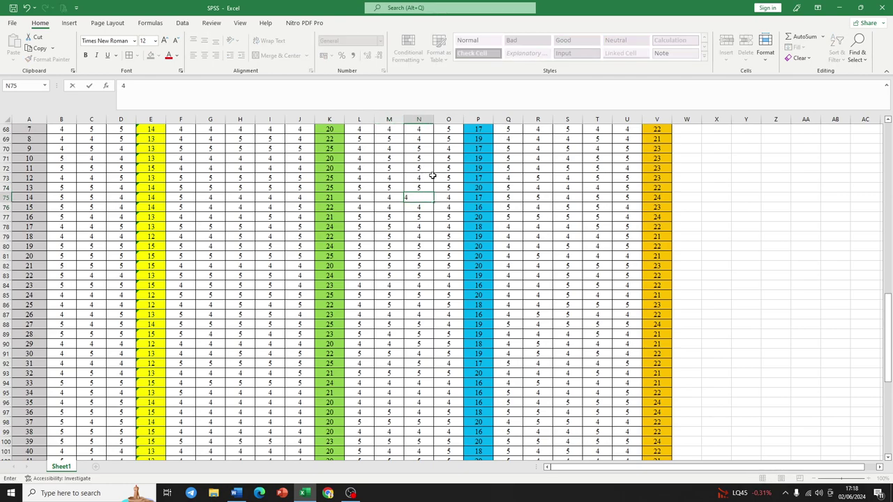
left_click(419, 150)
scroll(417, 197, "down", 11)
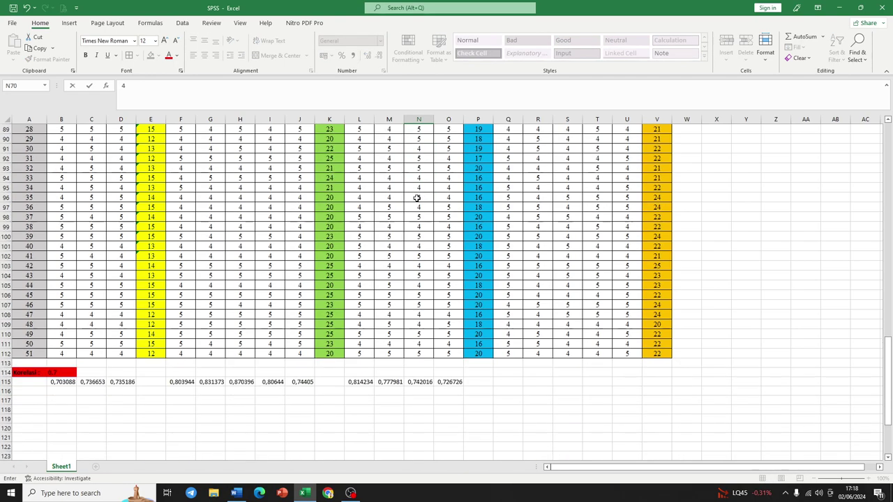
left_click(436, 313)
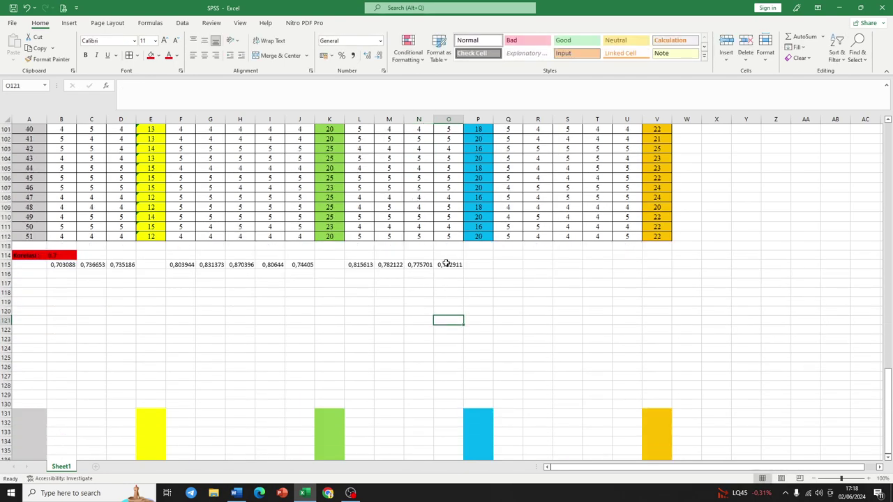
- Enter the formula =CORREL(Q62:Q112;V62:V112) in Q115 for the first item of the last variable
left_click(508, 266)
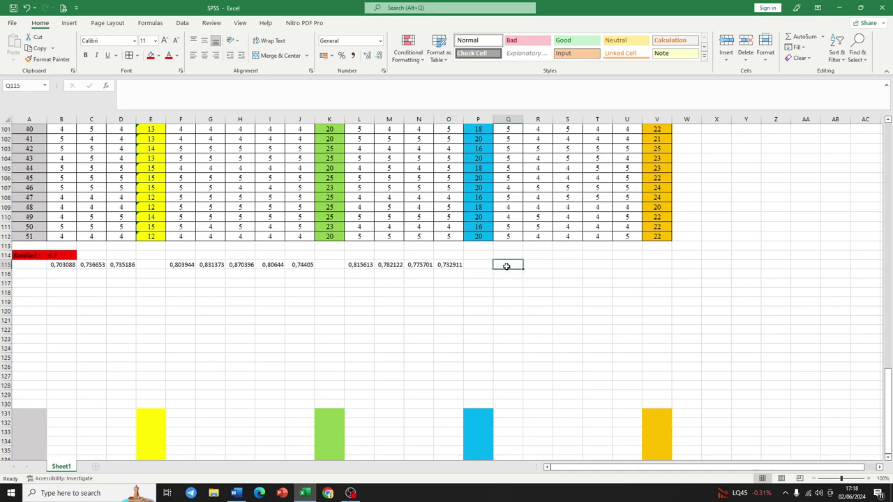
type("=cor")
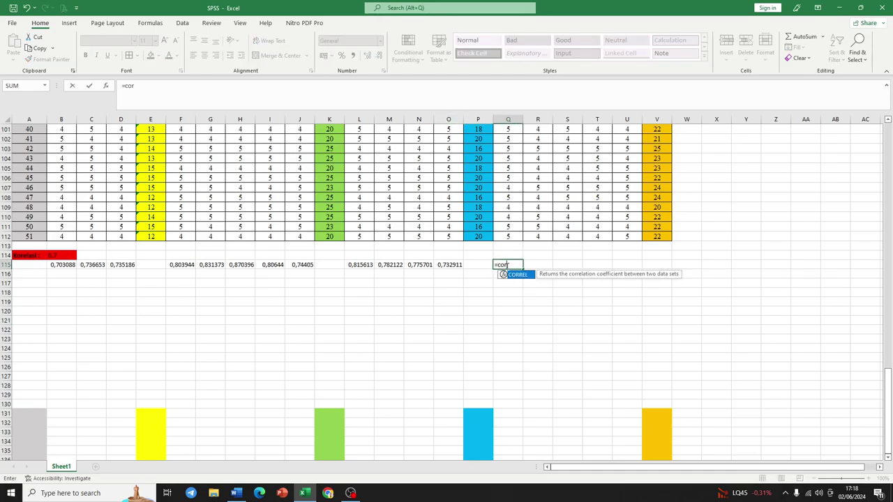
key("Tab")
scroll(514, 209, "up", 15)
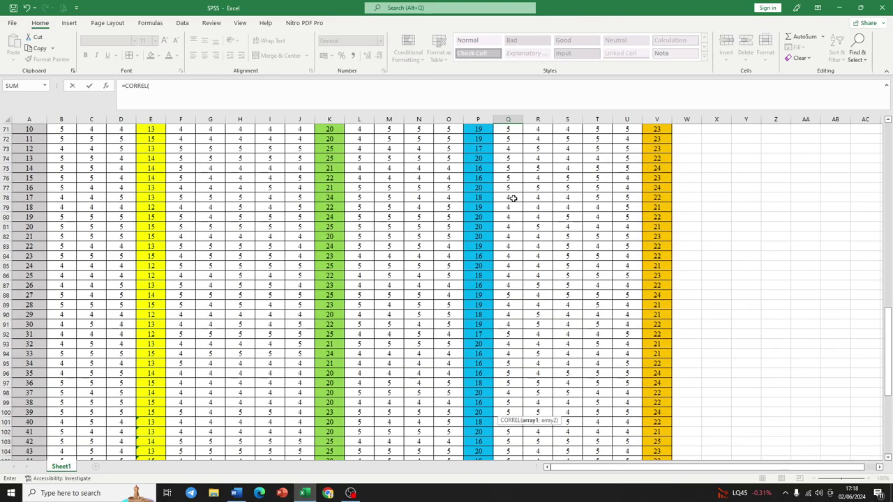
left_click_drag(508, 185, 515, 442)
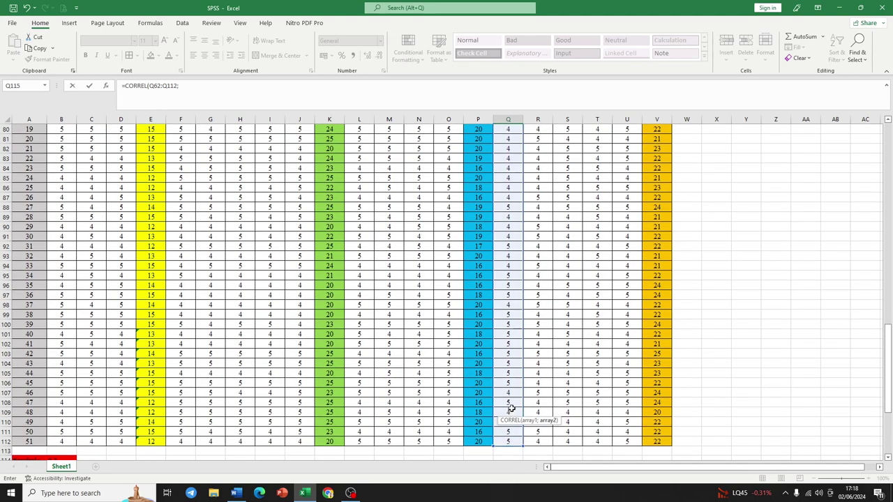
scroll(519, 349, "down", 3)
type(";")
scroll(628, 258, "up", 13)
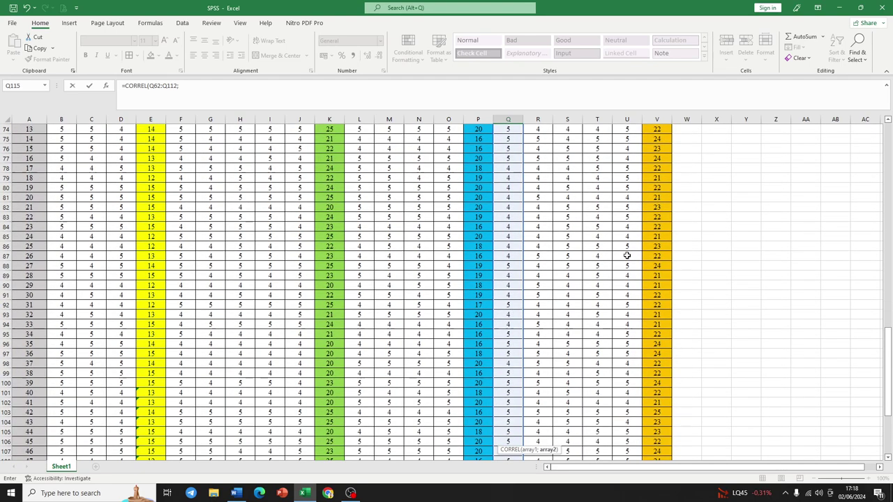
left_click_drag(658, 242, 666, 443)
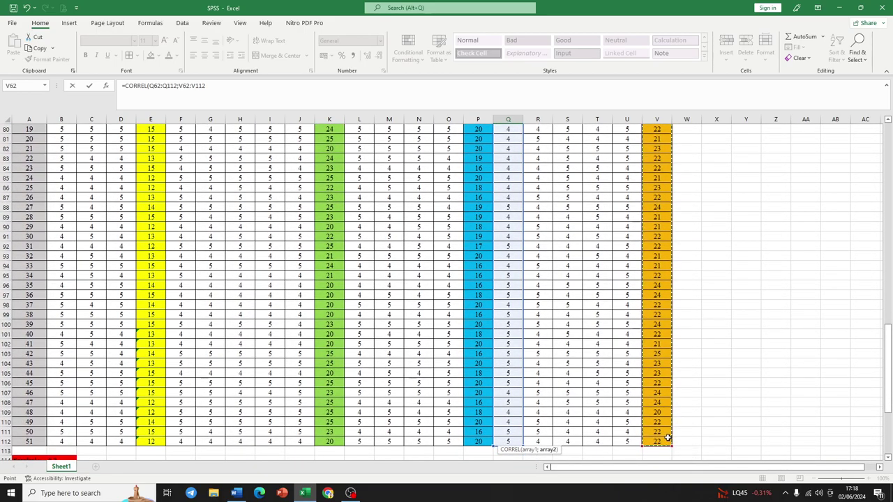
key("Return")
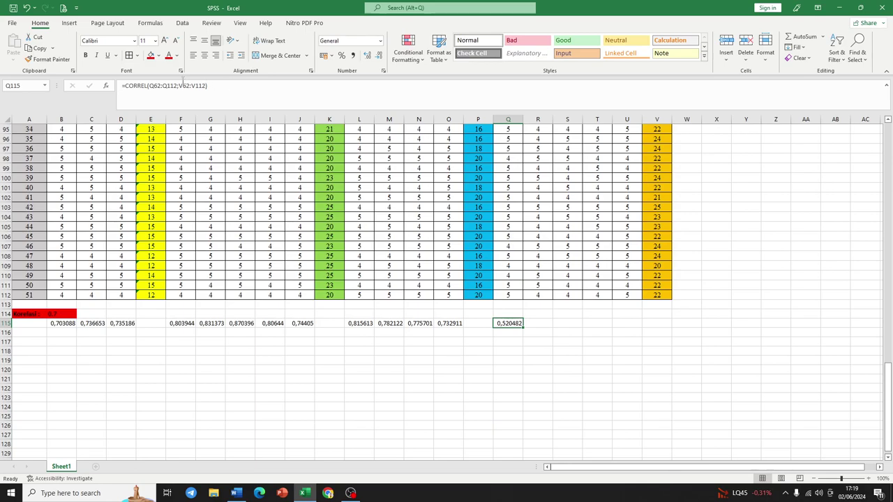
- Make the total range in Q115's formula absolute as $V$62:$V$112 and fill the formula across to U115
left_click(179, 86)
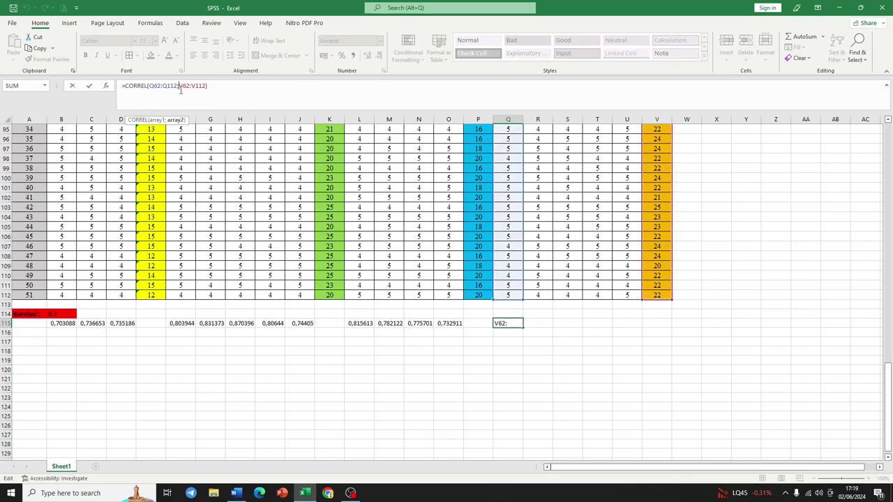
key("F4")
left_click(200, 85)
key("F4")
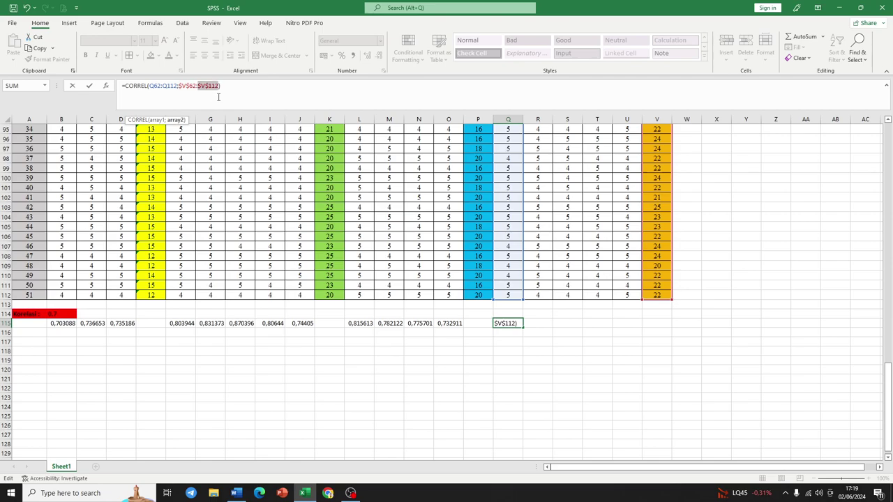
key("Return")
left_click(518, 325)
left_click_drag(524, 328, 638, 325)
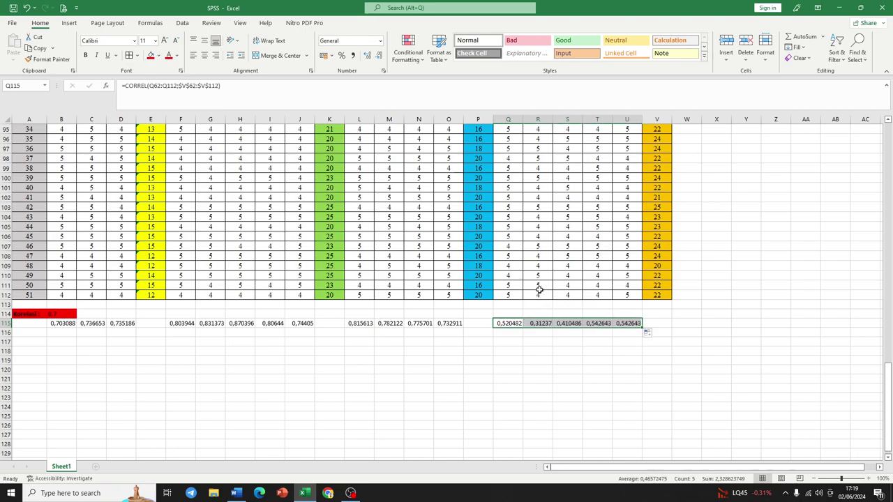
- Set respondent 51's answers in Q112 and U112 to 4
left_click(551, 296)
left_click(521, 296)
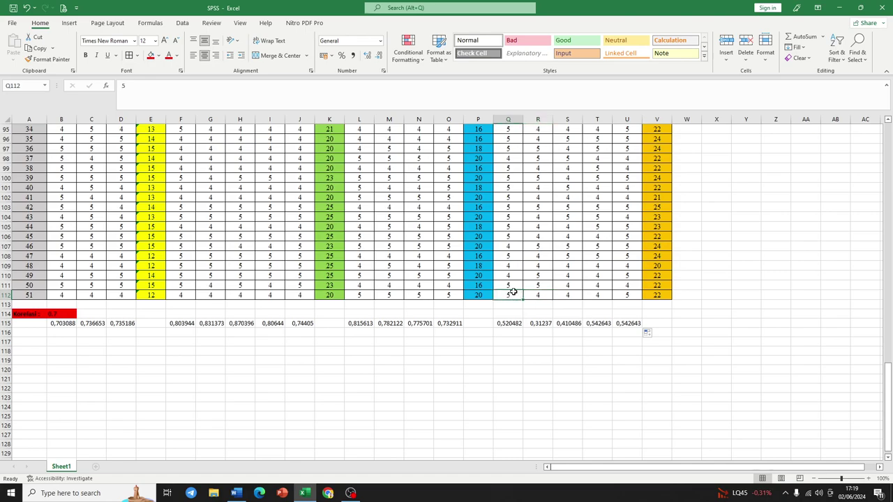
type("4")
left_click(623, 296)
type("4")
- Set respondent 49's answers in R110 and U110 to 4 and the answers in R108 and Q107 to 5
left_click(546, 276)
type("4")
left_click(620, 276)
type("4")
left_click(548, 254)
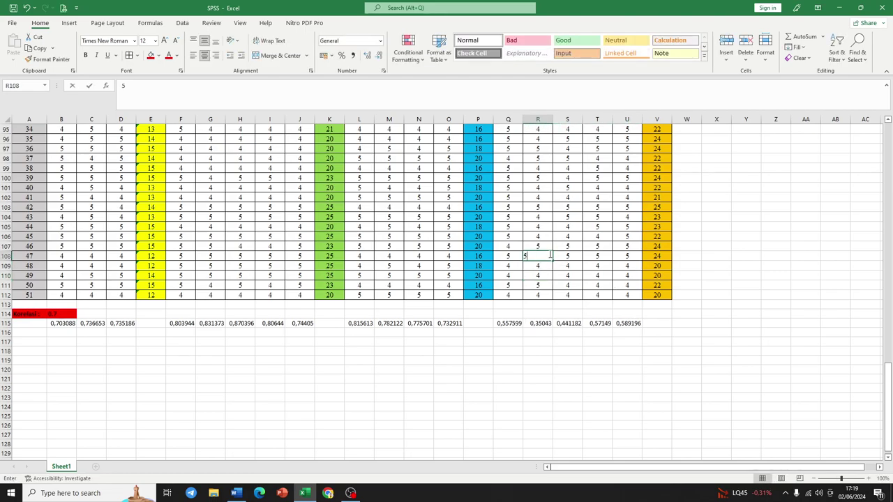
left_click(520, 247)
type("5")
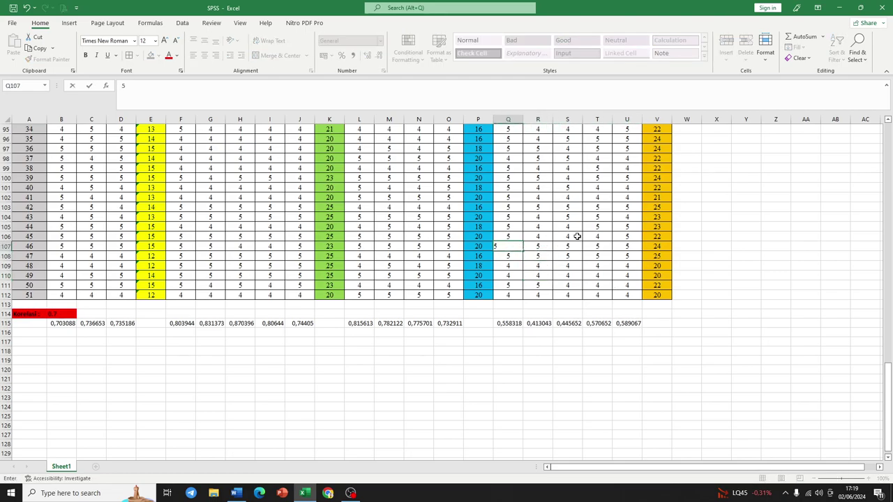
- Set respondent 44's answers in R105 and S105 and respondent 43's answers in R104 and U104 to 5
left_click(538, 227)
type("5")
left_click(547, 216)
type("5")
left_click(618, 219)
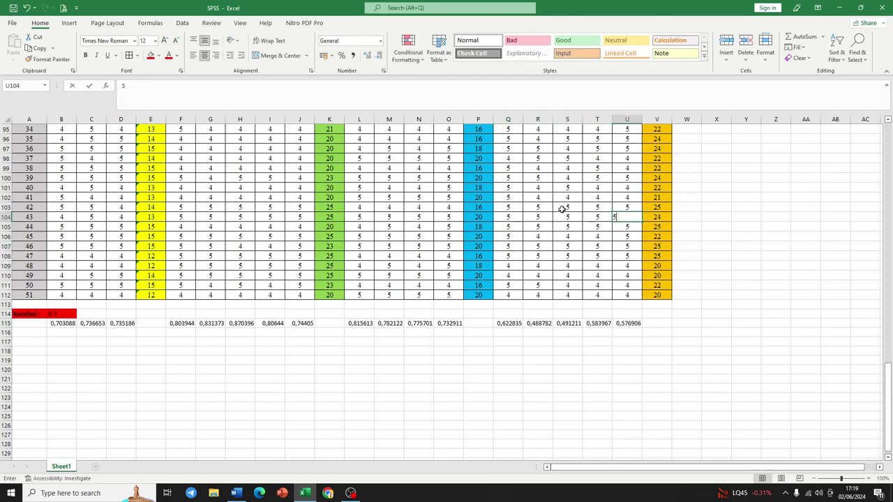
type("5")
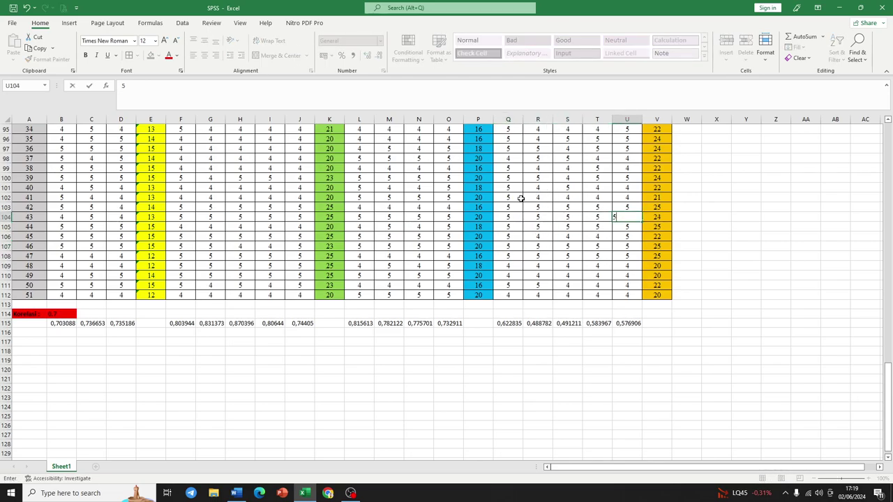
- Set respondent 41's answer in Q102 to 4 and the answers in S100, S97 and R96 to 5
left_click(521, 199)
type("4")
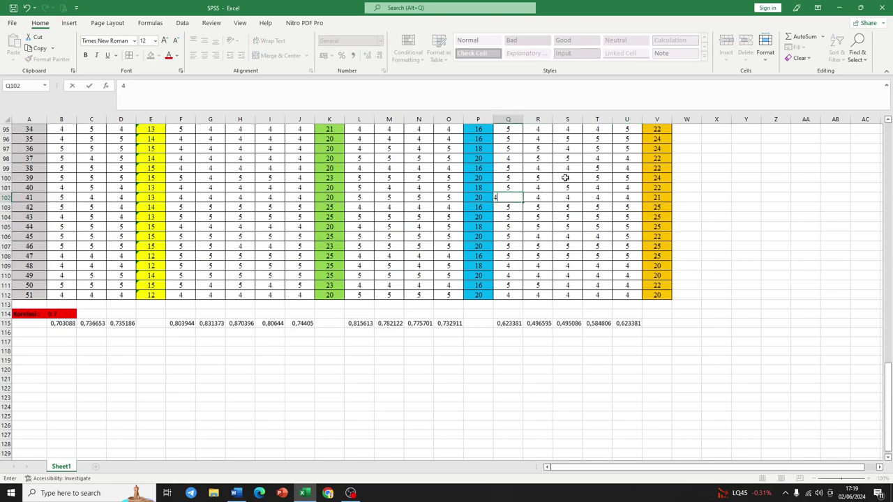
left_click(566, 178)
type("5")
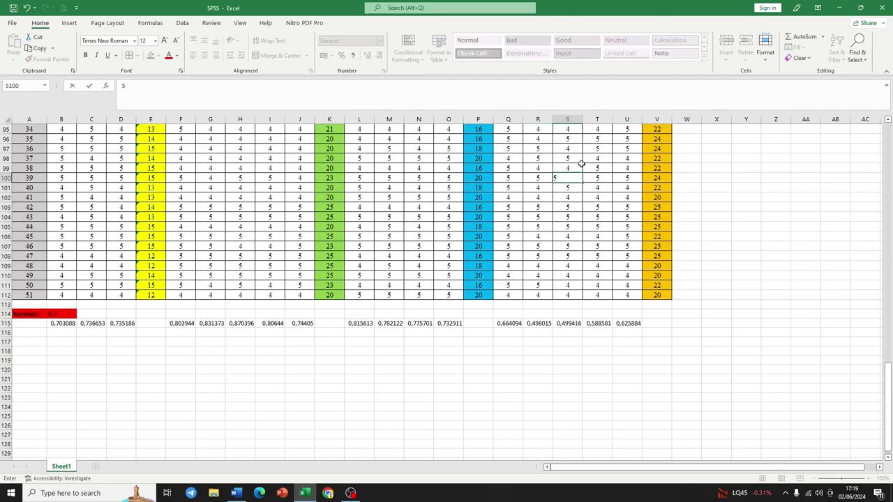
left_click(571, 159)
left_click(566, 148)
type("5")
scroll(573, 162, "up", 2)
left_click(547, 199)
type("5")
- Set the answers in R94 and T93 and respondent 31's answers in U92 and Q92 to 4
left_click(538, 177)
type("4")
left_click(591, 169)
type("4")
left_click(615, 159)
type("4")
scroll(591, 156, "up", 1)
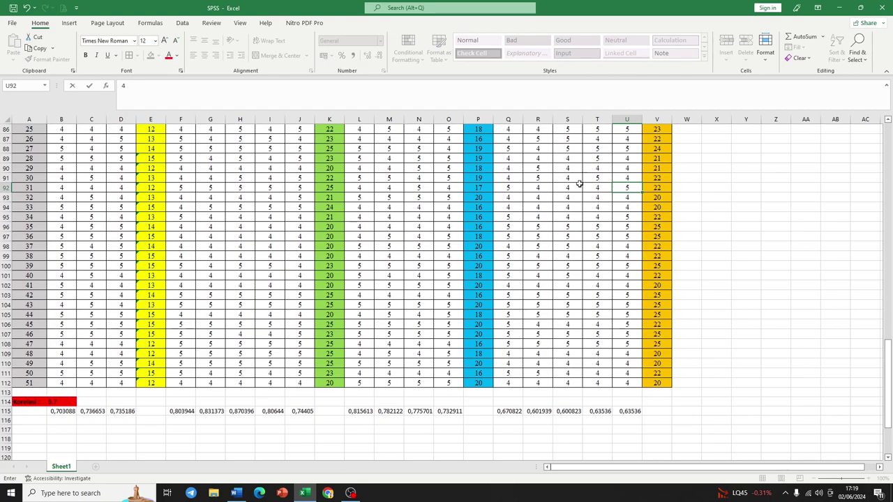
scroll(579, 184, "up", 1)
left_click(512, 217)
type("4")
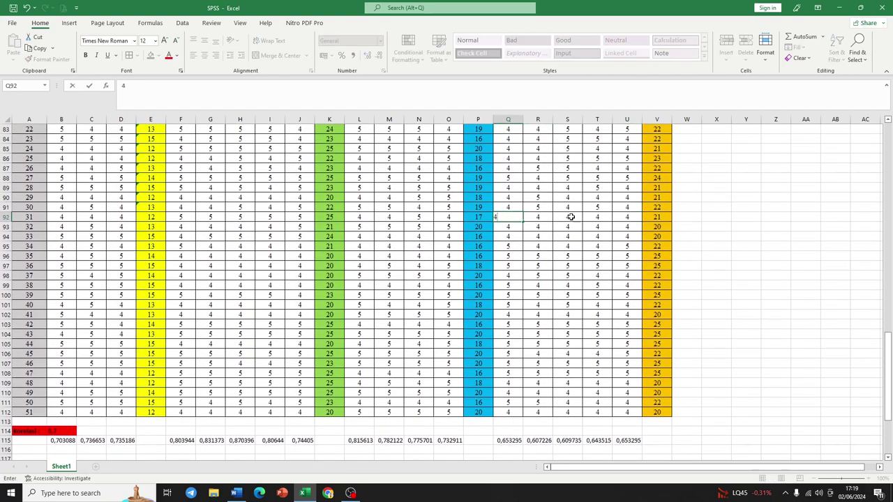
- Set respondent 27's answer in R88 to 5 and the answers in S85 and R81 to 4
left_click(544, 181)
type("5")
scroll(576, 183, "up", 1)
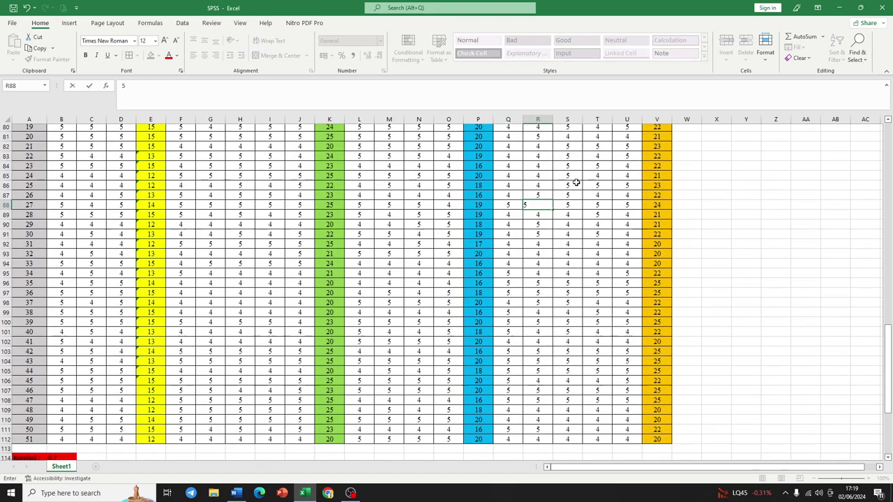
scroll(568, 186, "up", 1)
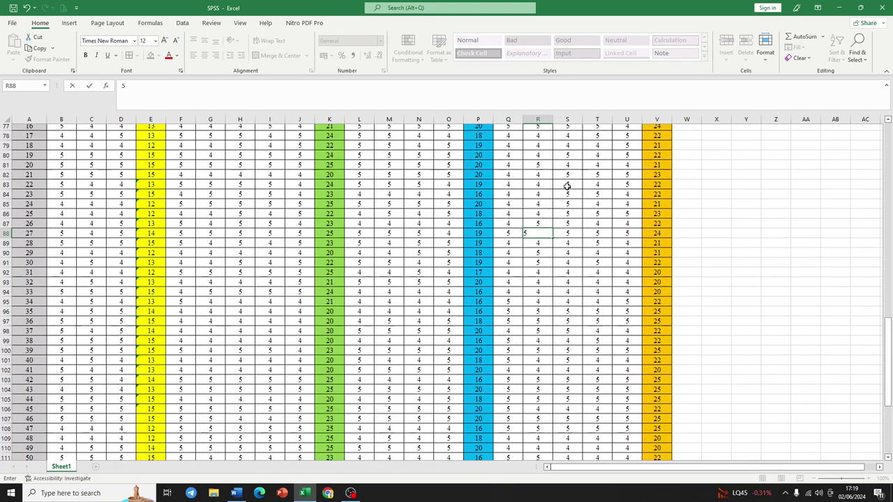
left_click(578, 209)
type("4")
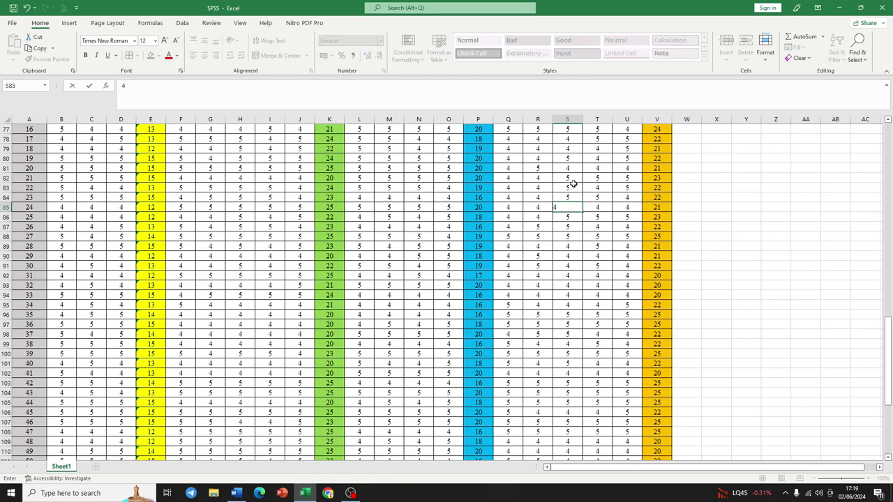
left_click(543, 168)
type("4")
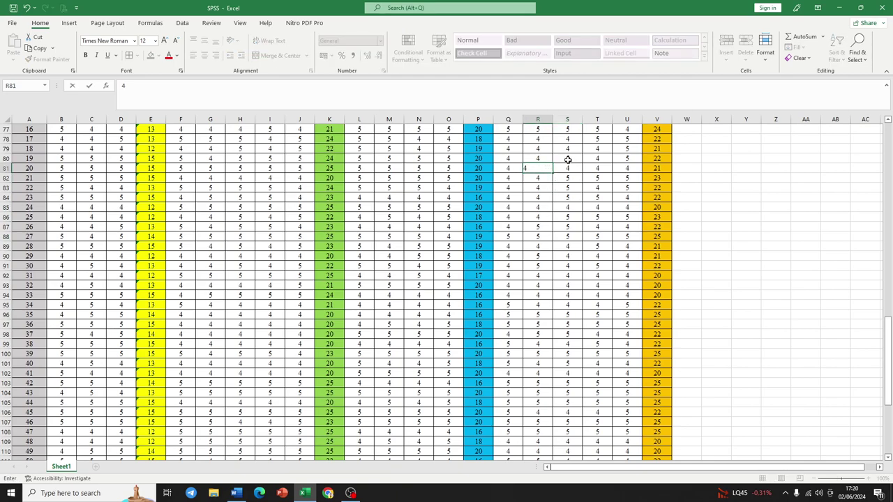
- Set respondent 19's answers in S80 and U80 and respondent 18's answer in U79 to 4
left_click(569, 160)
left_click(622, 160)
type("4")
left_click(615, 148)
type("4")
- Set respondent 15's answers in R76 and U76 and respondent 16's answer in U77 to 5
scroll(582, 157, "up", 1)
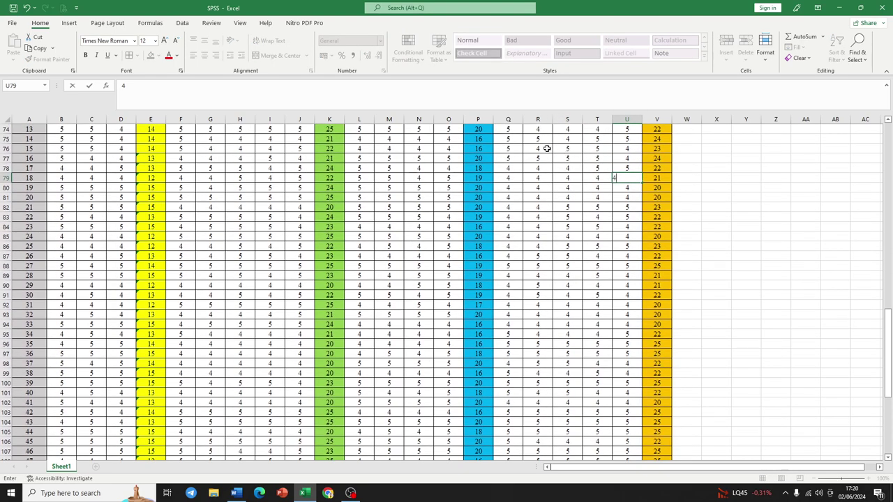
left_click(545, 148)
type("5")
left_click(627, 148)
type("5")
scroll(598, 175, "up", 1)
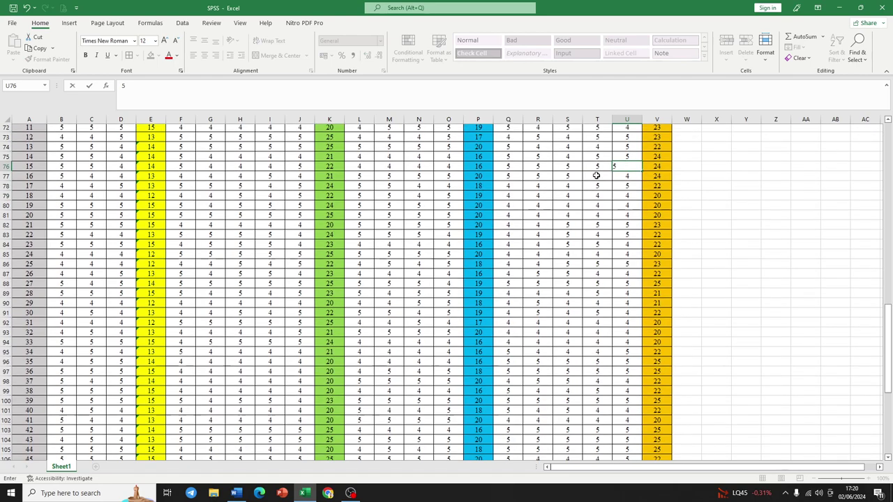
key("Return")
type("5")
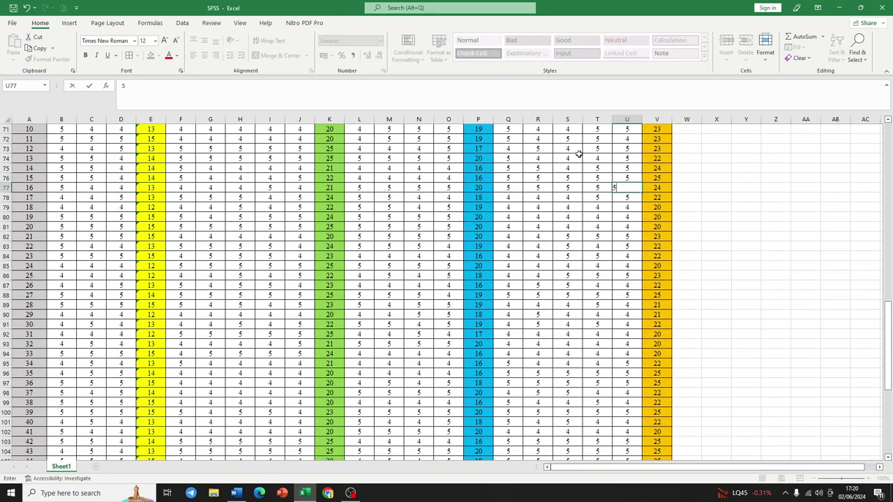
- Set the answer in S75 and respondent 11's answers in R72 and U72 to 5, and check the correlations in row 115
left_click(572, 166)
type("5")
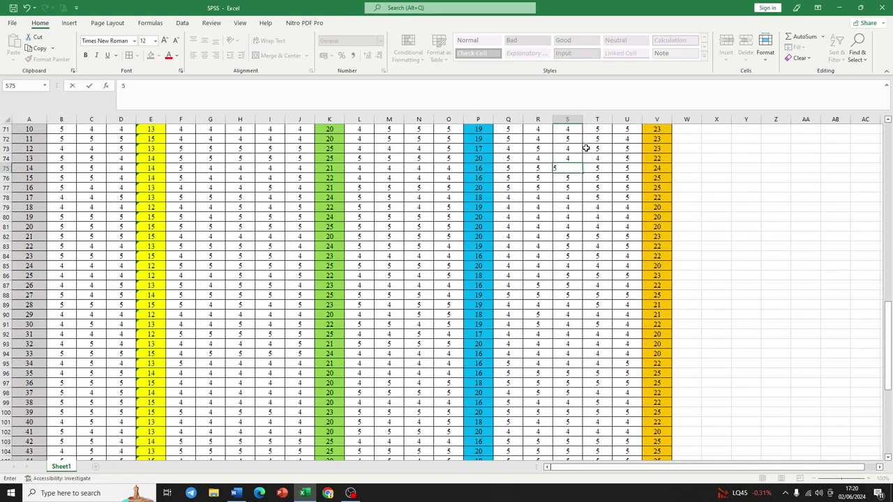
scroll(563, 148, "up", 1)
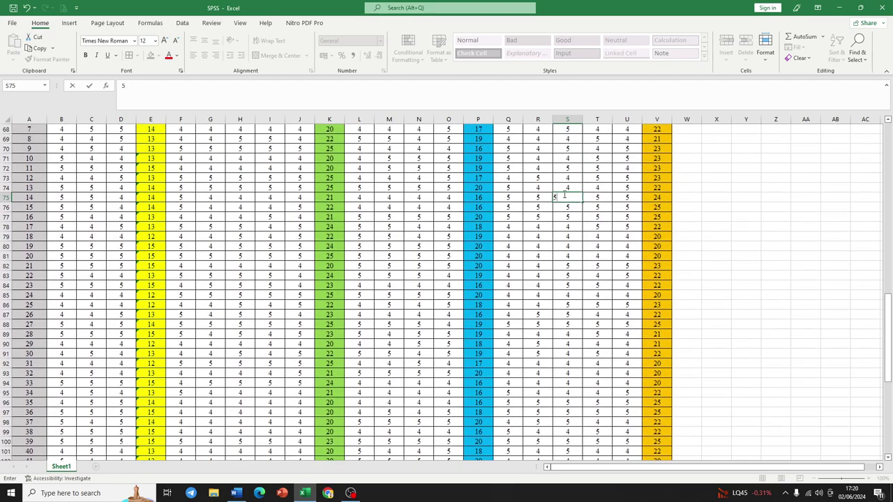
left_click(550, 170)
left_click(630, 170)
type("5")
scroll(577, 167, "up", 3)
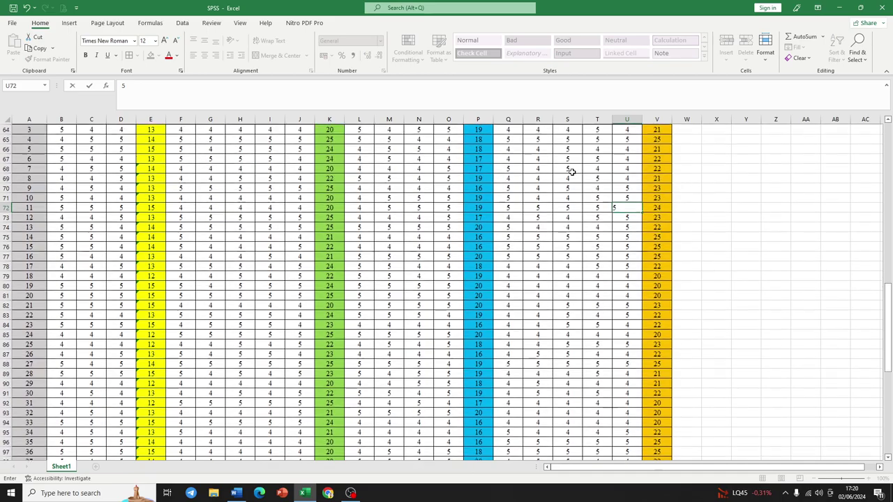
scroll(548, 181, "down", 14)
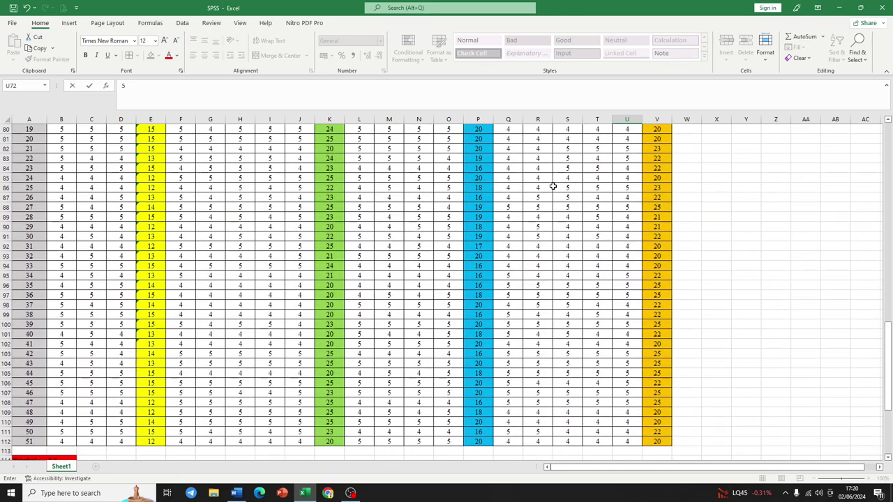
left_click(592, 284)
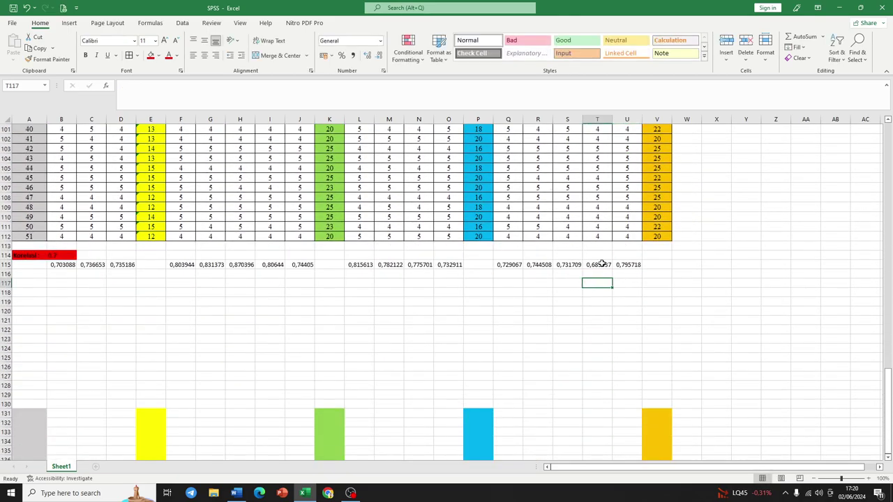
- Set respondent 2's answers in T63 and Q63 to 5 and respondent 5's answer in S66 to 4, and check the correlation row
scroll(598, 235, "up", 18)
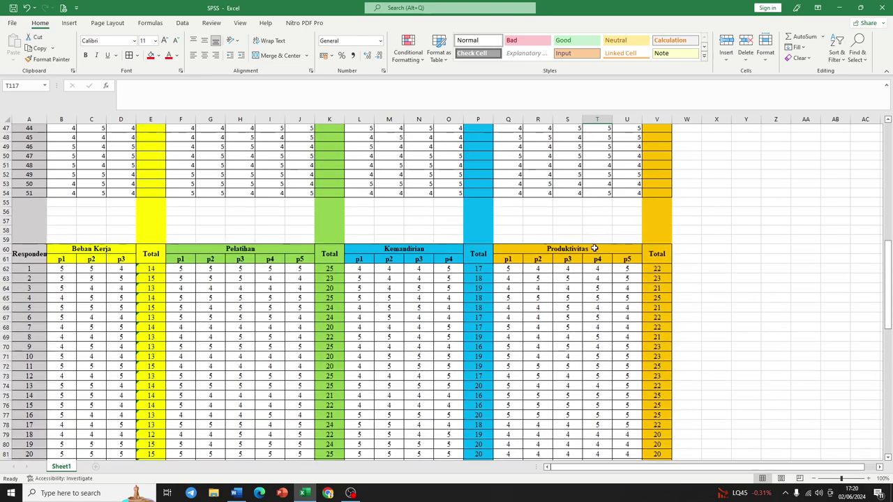
scroll(600, 258, "down", 1)
left_click(598, 253)
type("5")
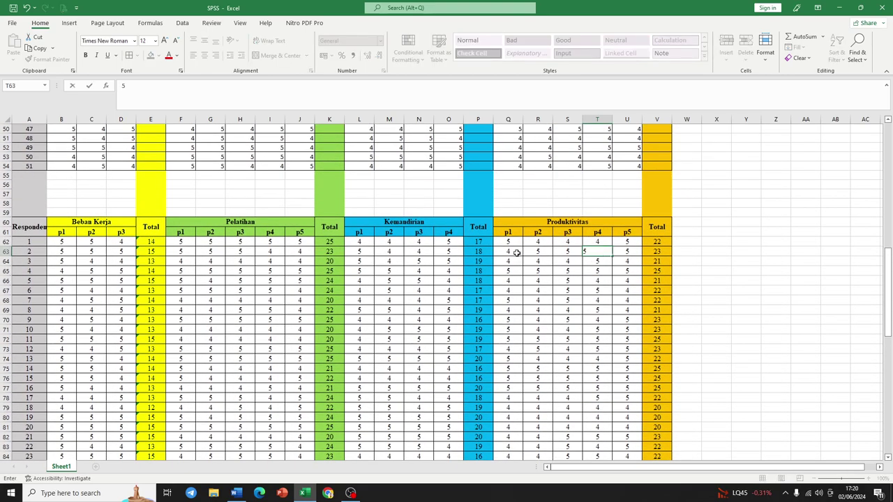
left_click(517, 253)
type("5")
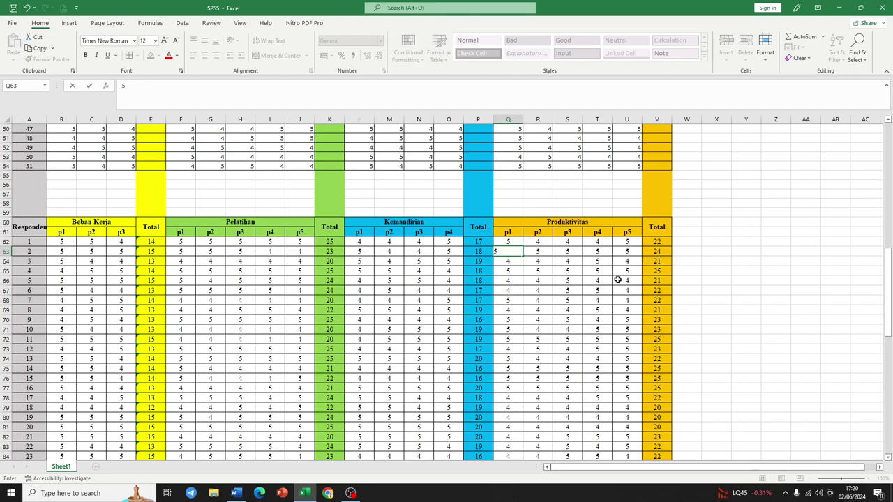
left_click(566, 281)
type("4")
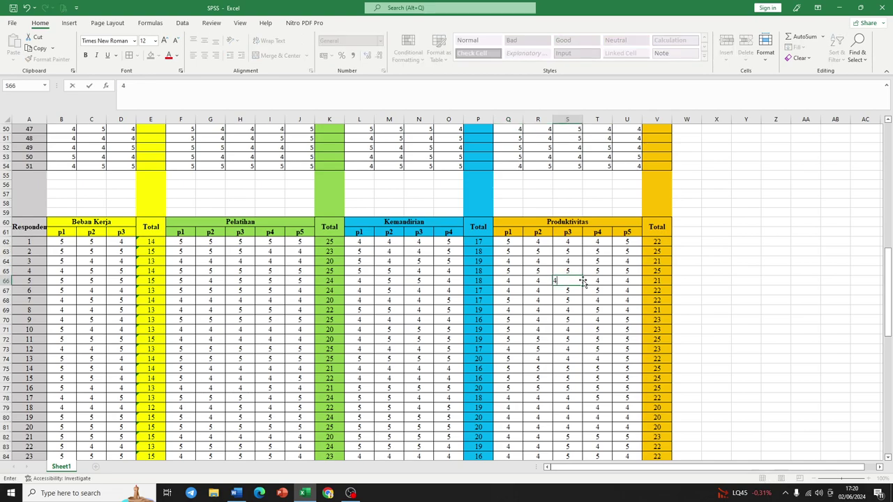
scroll(602, 279, "down", 3)
scroll(603, 279, "down", 12)
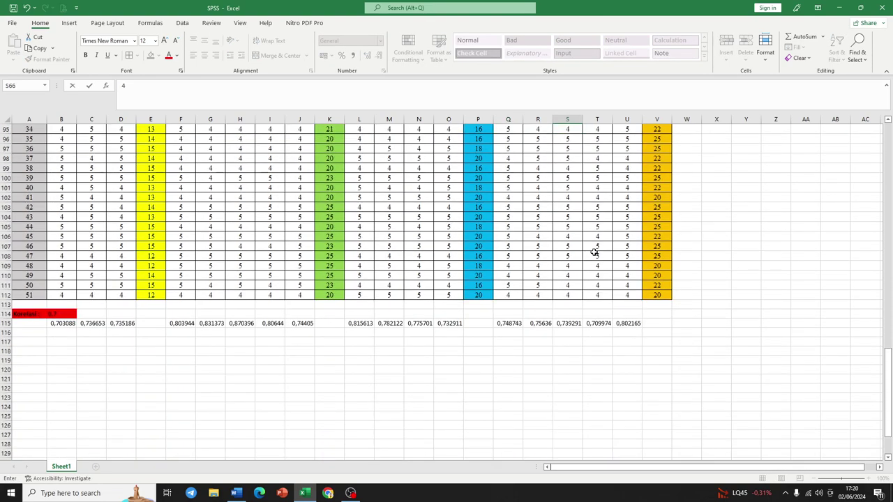
left_click(597, 351)
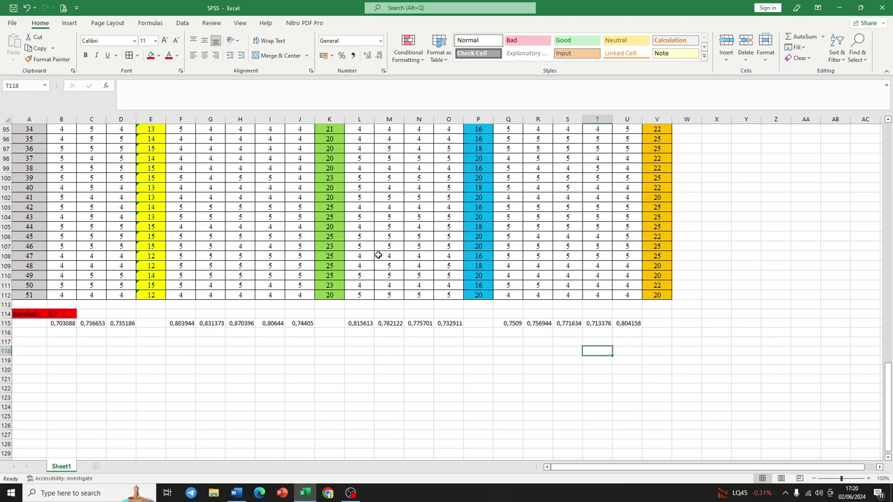
- Review the adjusted answers, totals and item correlations of all four variables, and compare them with the original answer table
scroll(380, 255, "up", 15)
scroll(389, 260, "down", 12)
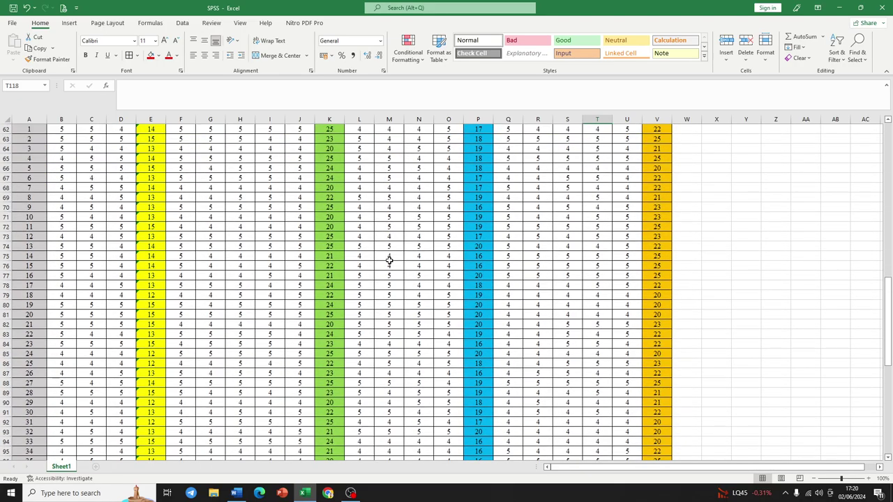
scroll(388, 265, "down", 1)
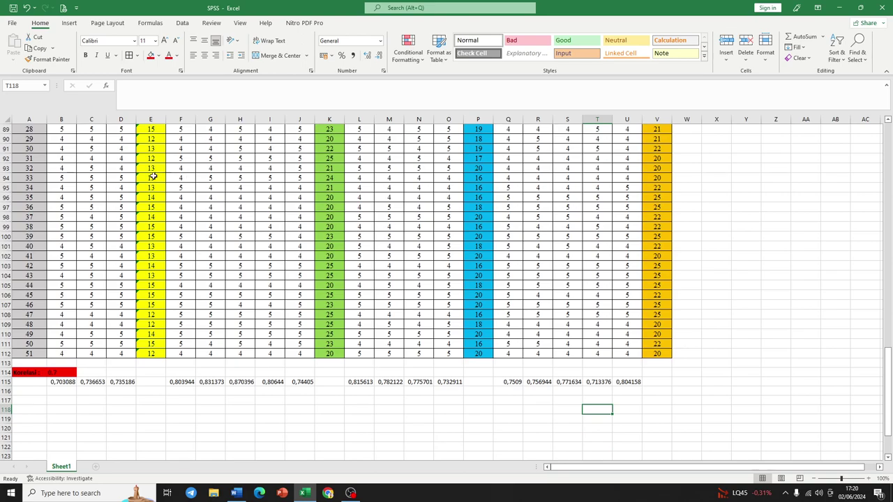
scroll(133, 209, "up", 14)
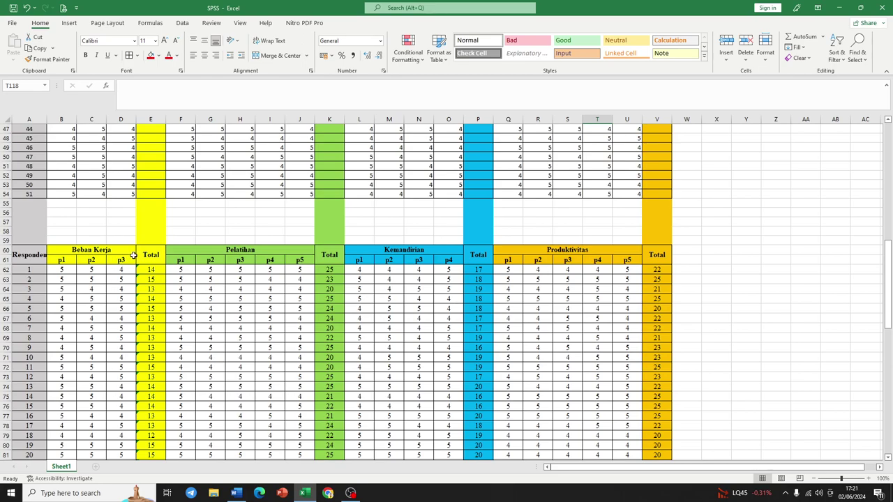
scroll(145, 274, "down", 4)
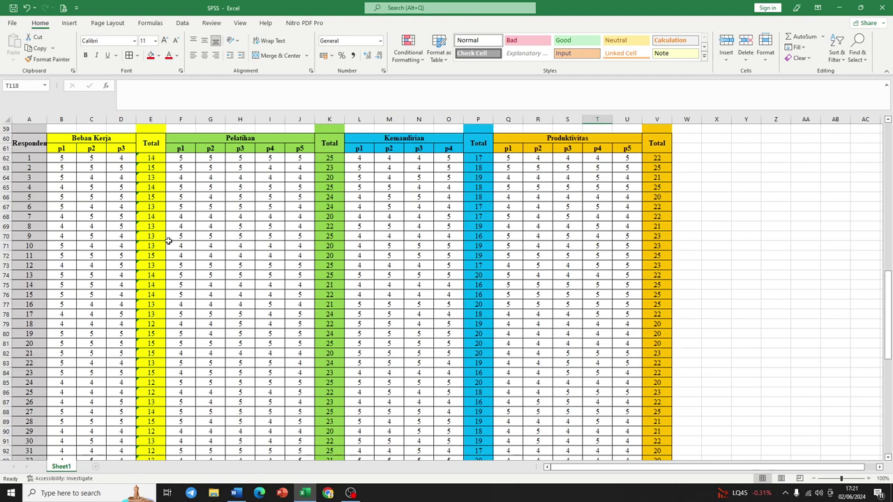
scroll(131, 148, "down", 3)
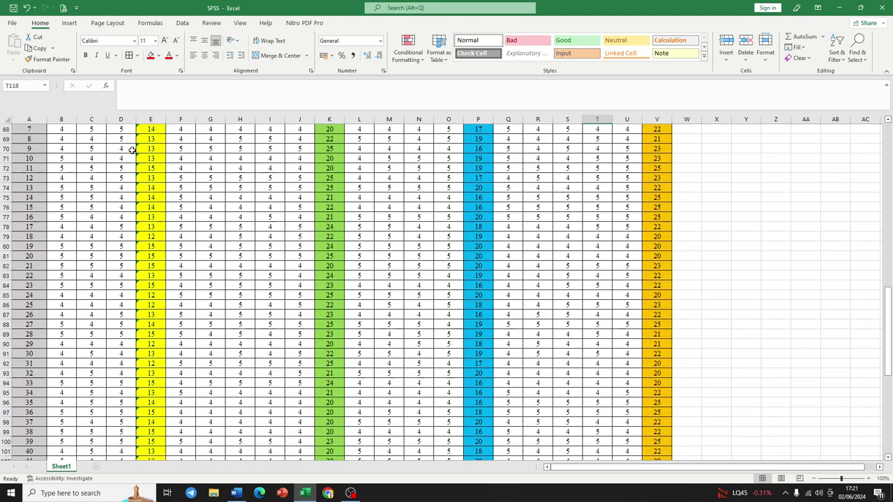
scroll(131, 147, "down", 4)
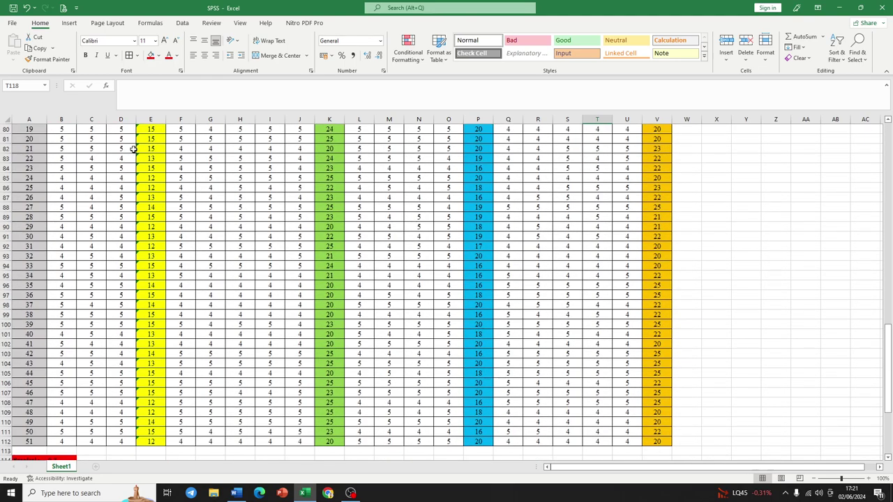
scroll(135, 147, "down", 3)
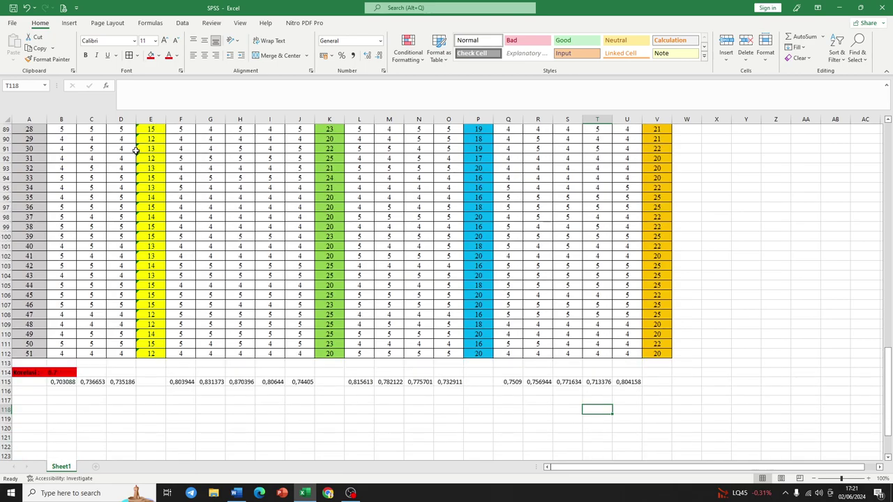
scroll(137, 148, "up", 20)
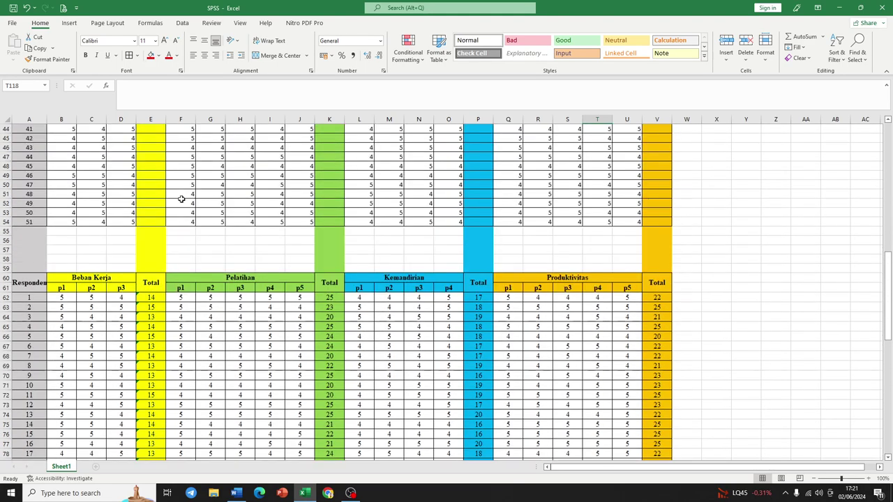
scroll(182, 200, "up", 9)
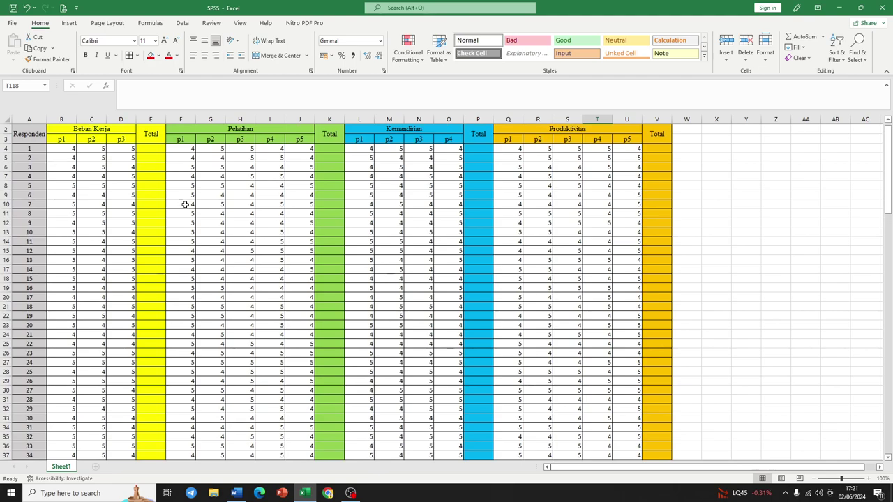
scroll(188, 204, "down", 10)
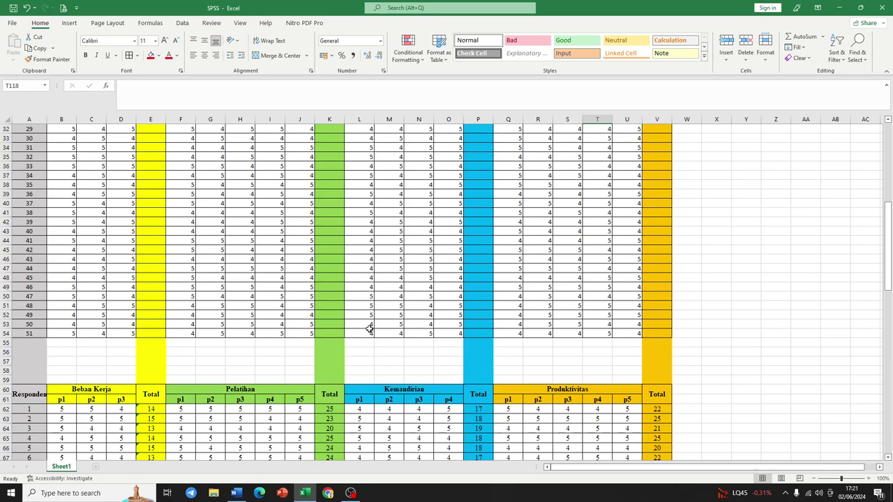
left_click(350, 494)
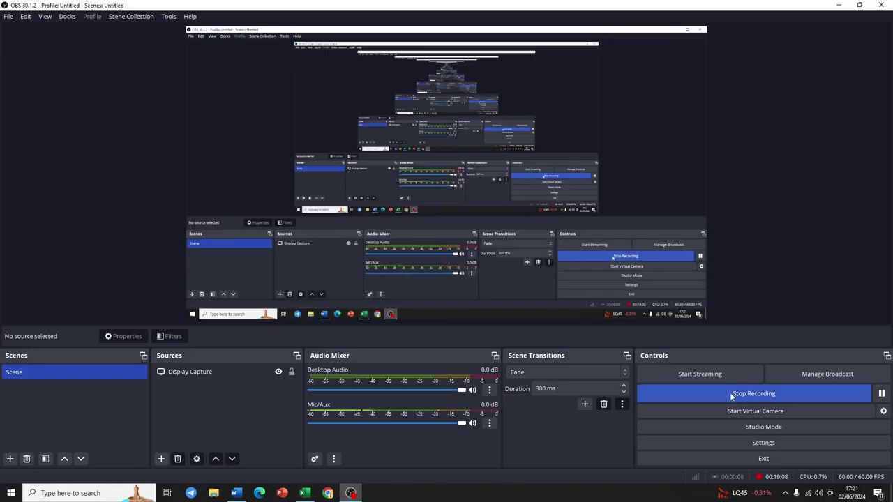